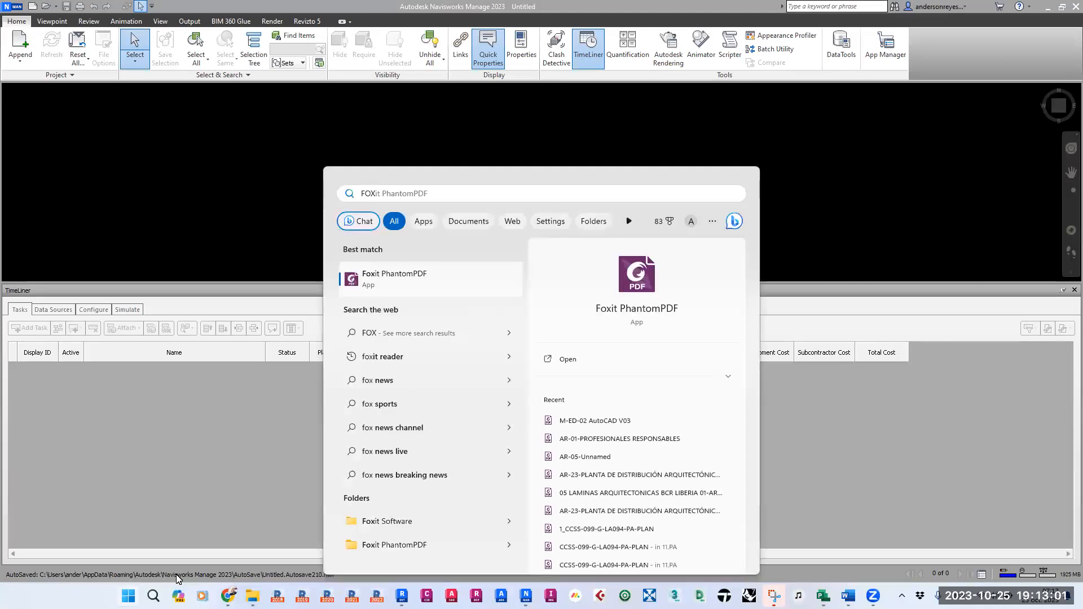
Open Foxit PhantomPDF and review the weekly topics in the IC0804 second-semester 2023 course calendar
key("Return")
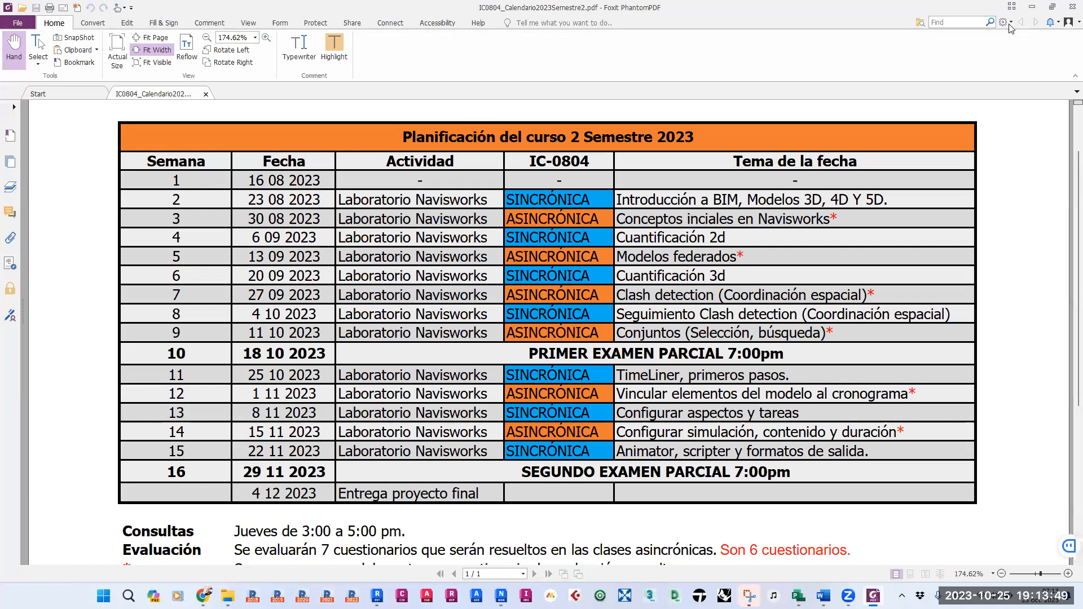
left_click(1031, 6)
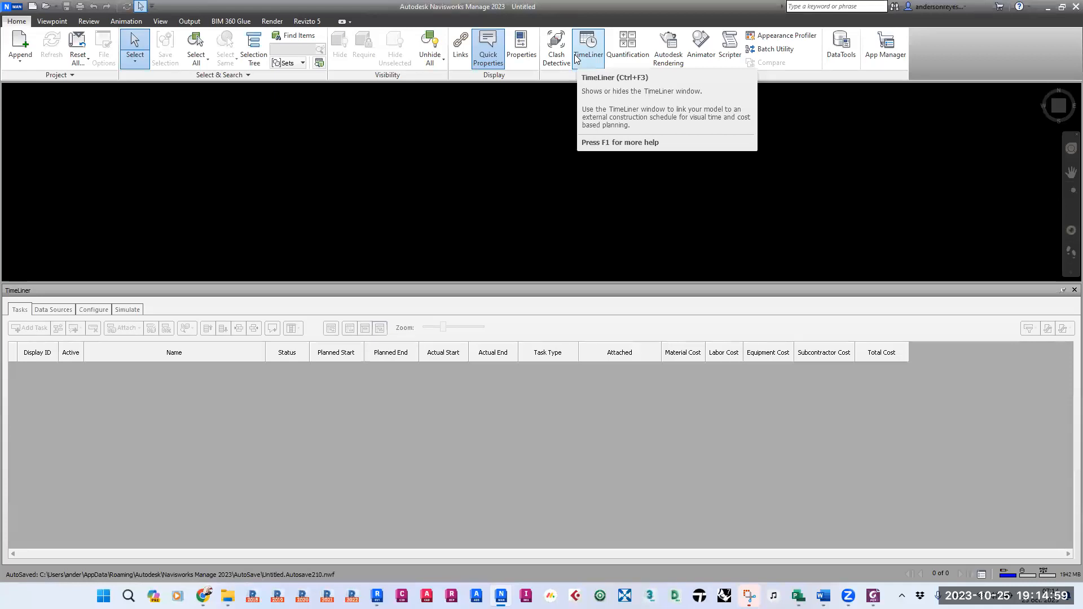
Close the TimeLiner window and open it again
left_click(1072, 290)
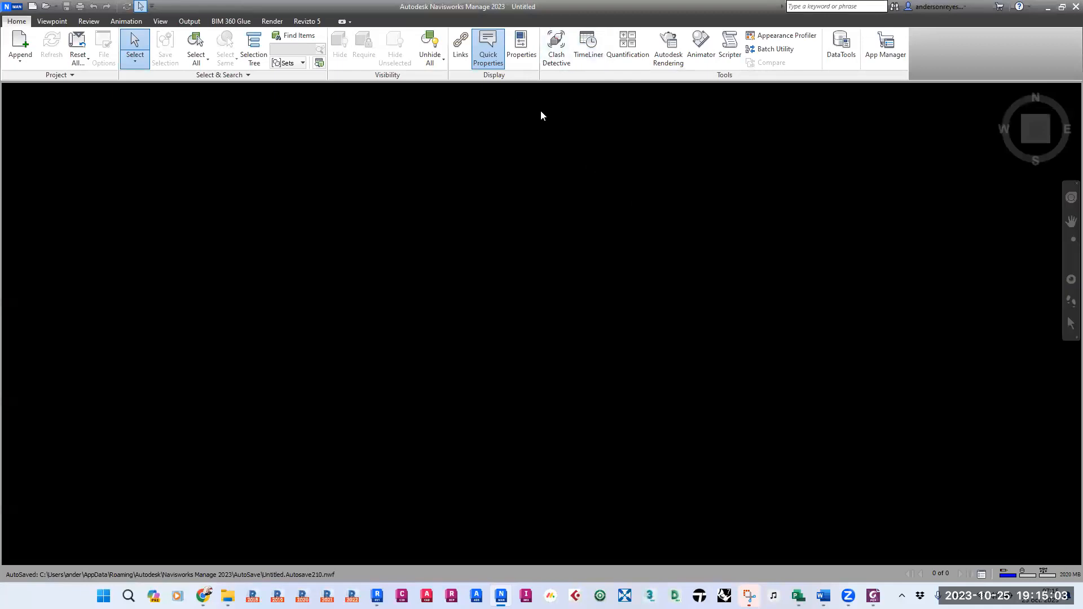
left_click(588, 46)
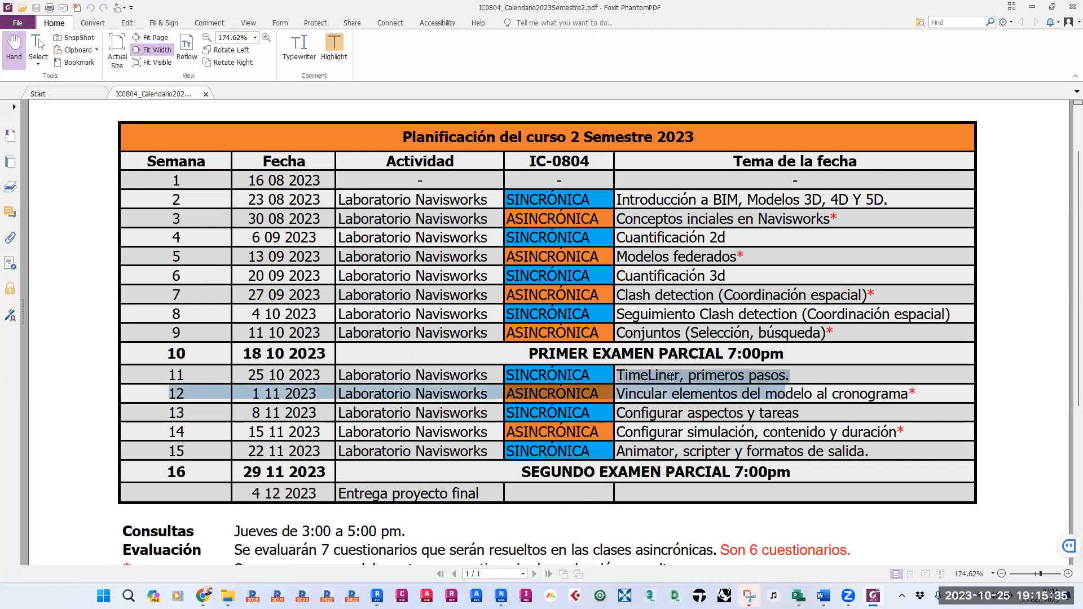
Return to Navisworks and append the SampleProject_EST Navisworks cache file from the Para clase > Modelo folder
left_click(1033, 9)
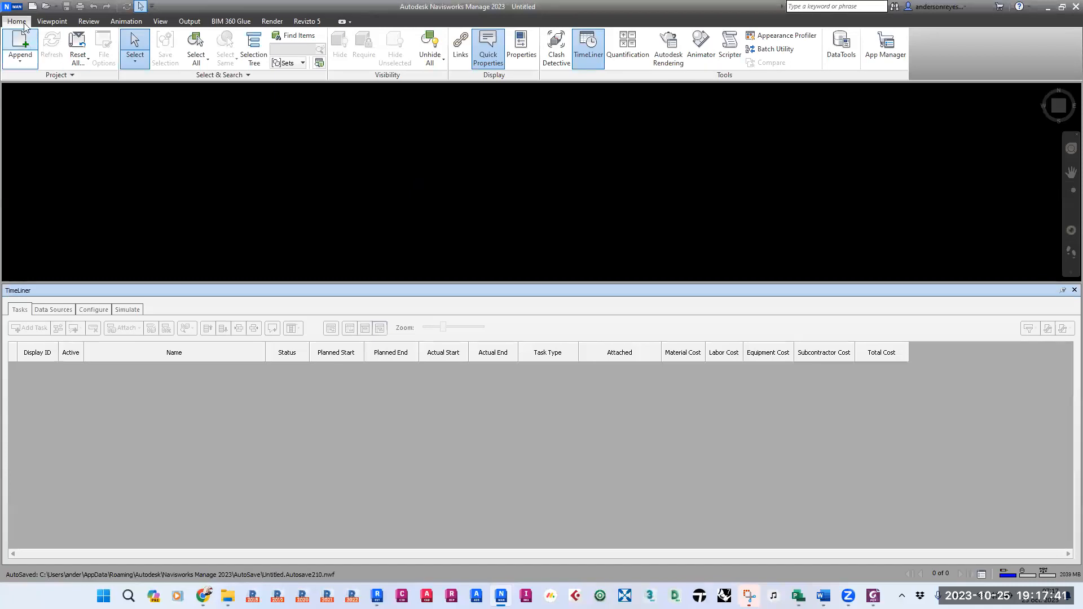
left_click(20, 47)
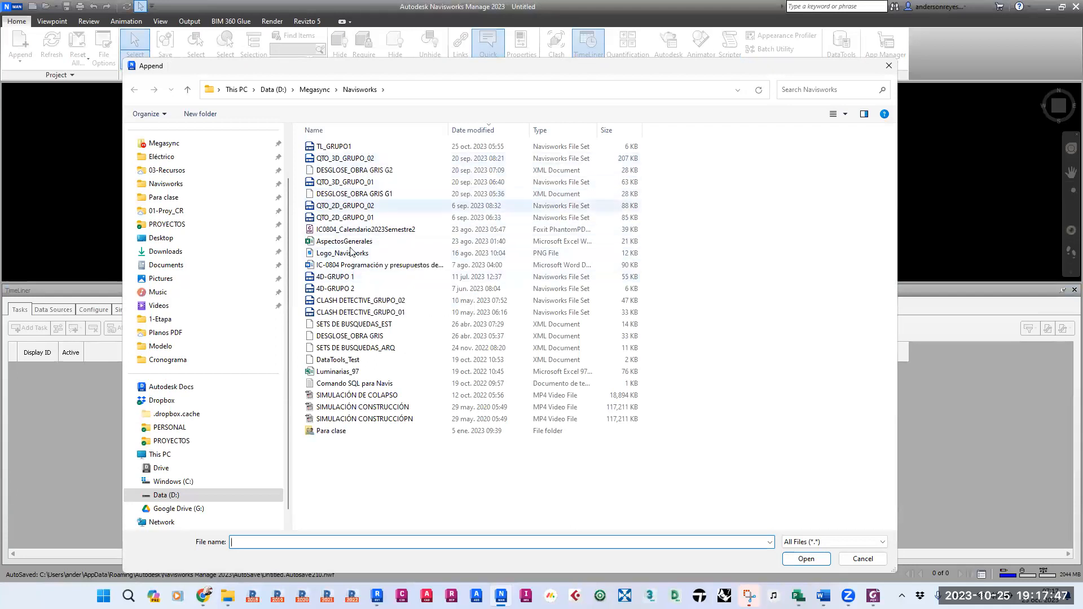
double_click(338, 430)
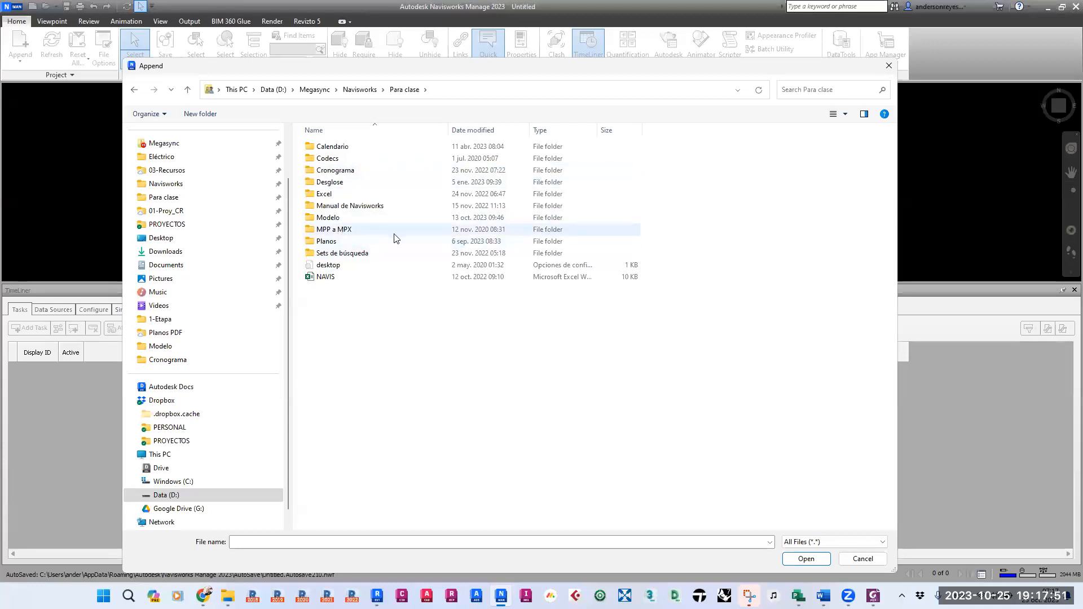
double_click(344, 218)
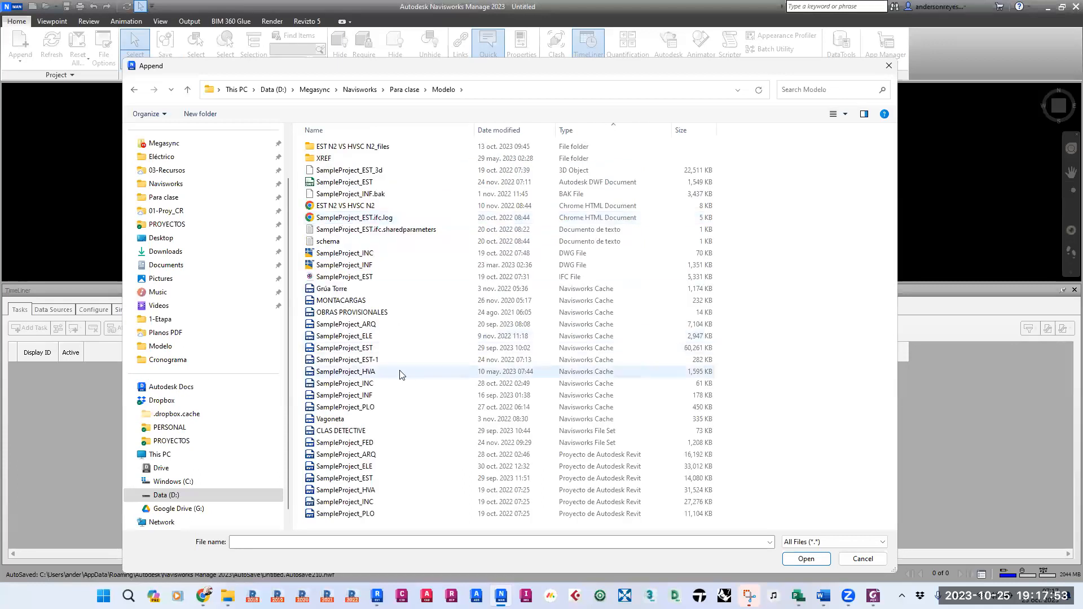
left_click(322, 345)
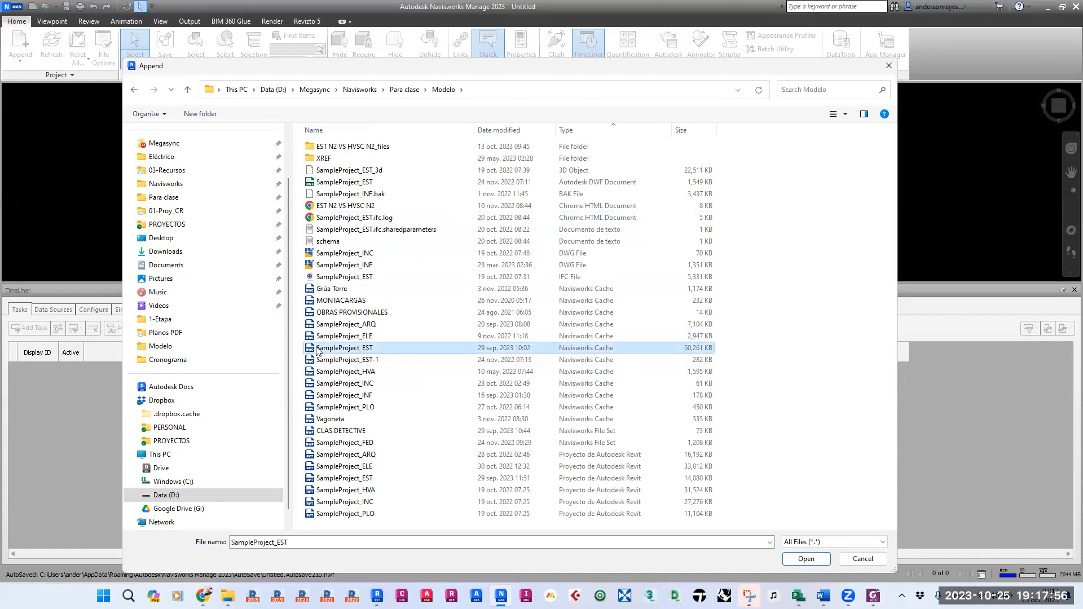
left_click(806, 559)
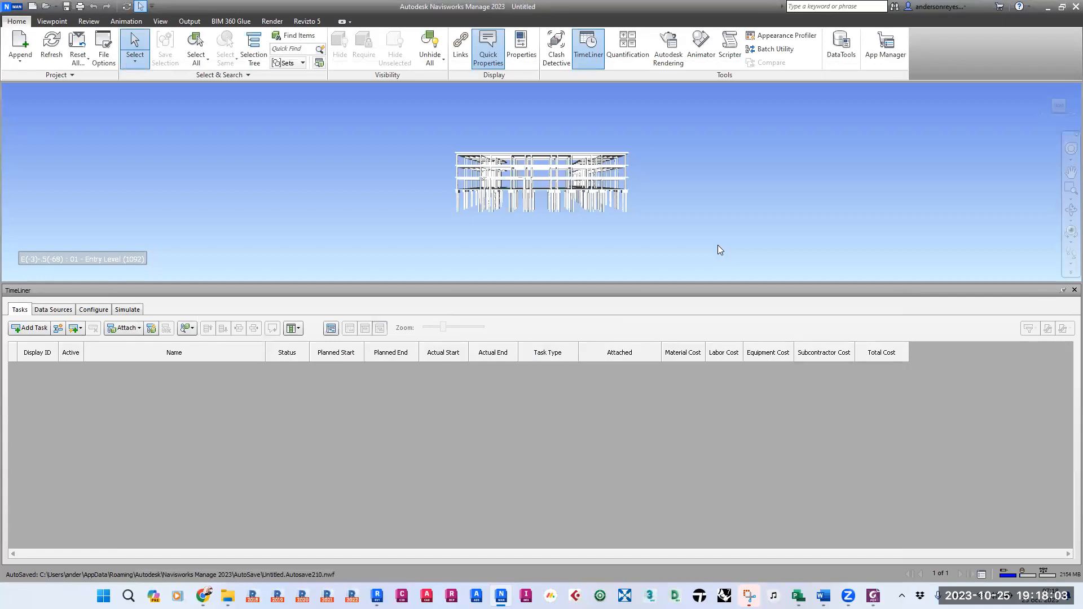
Look through TimeLiner's Data Sources, Configure and Simulate pages, ending on the task list
left_click(71, 311)
left_click(89, 311)
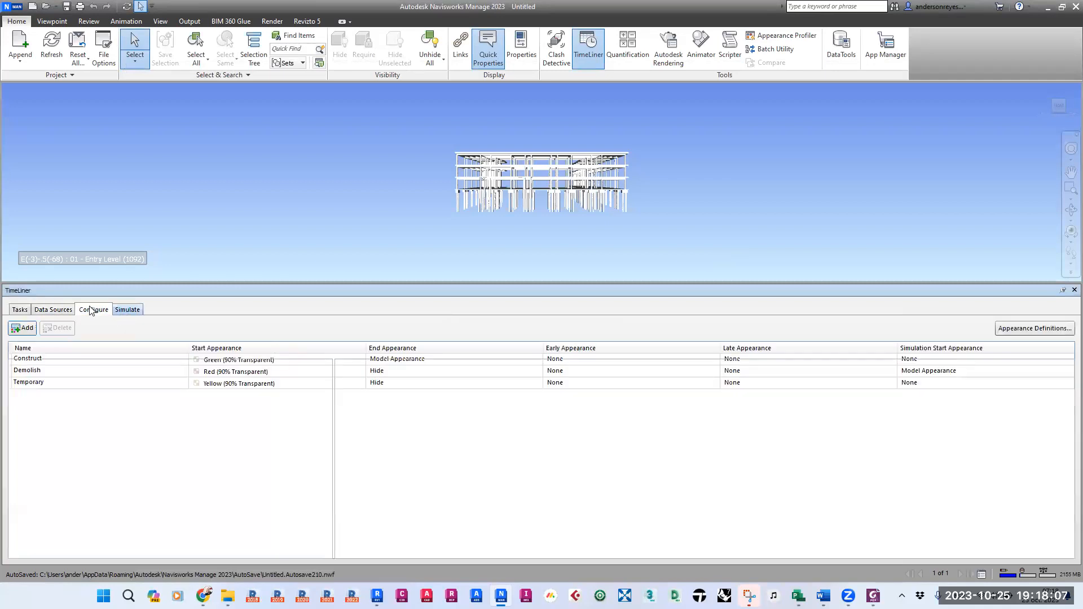
left_click(128, 309)
left_click(53, 310)
left_click(19, 310)
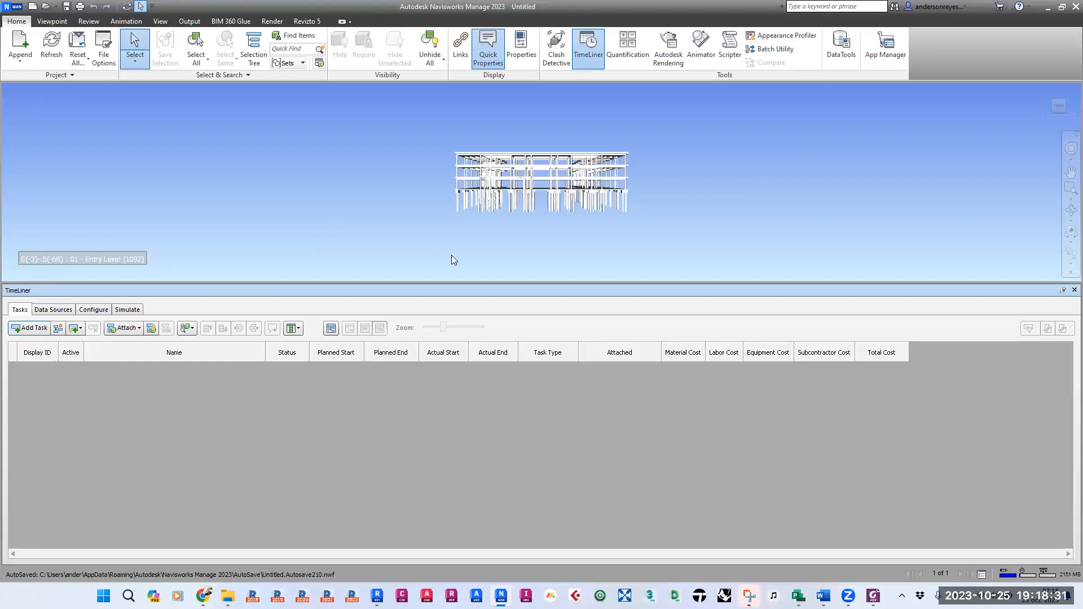
Examine the structural model from several angles, including its foundation piles, columns and floor slabs
scroll(502, 193, "up", 5)
left_click(426, 198)
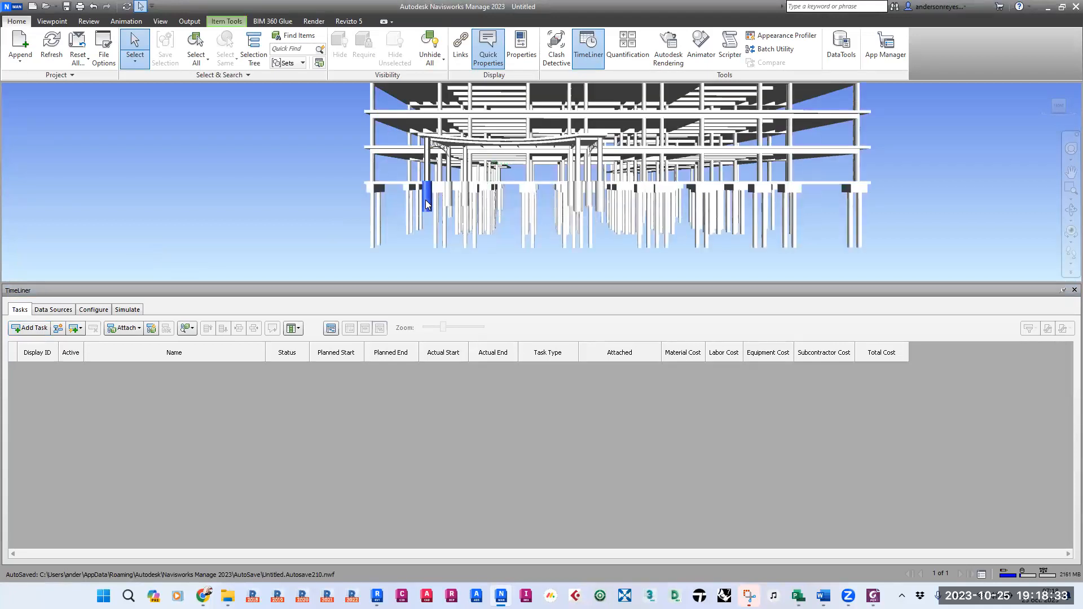
middle_click_drag(348, 225, 552, 222, "shift")
scroll(552, 222, "down", 5)
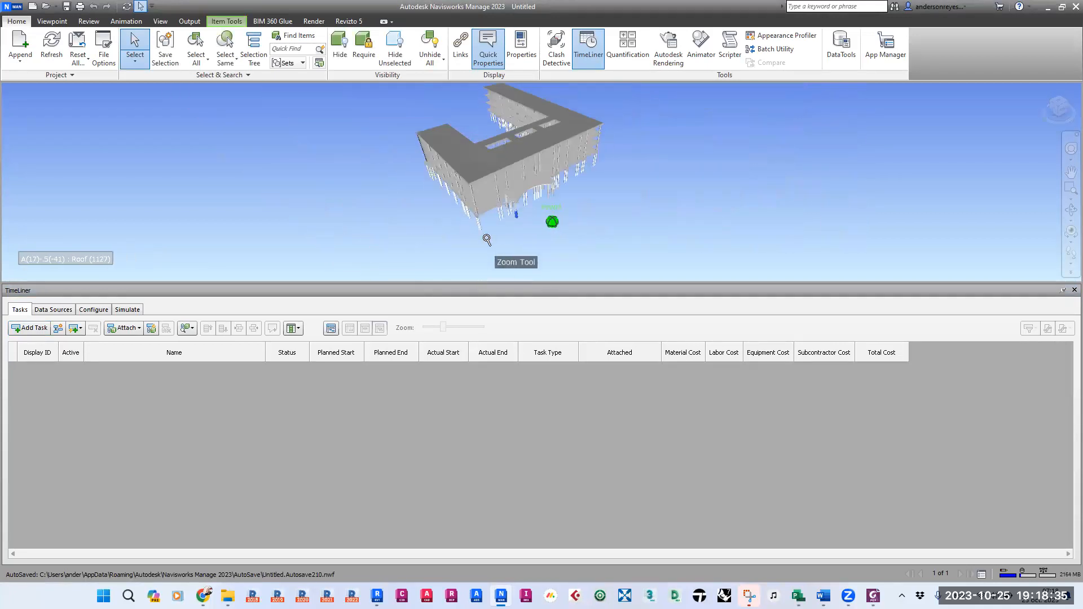
middle_click_drag(486, 240, 509, 219, "shift")
scroll(528, 164, "up", 3)
scroll(641, 193, "up", 1)
left_click(642, 193)
middle_click_drag(634, 198, 620, 245)
scroll(527, 199, "up", 2)
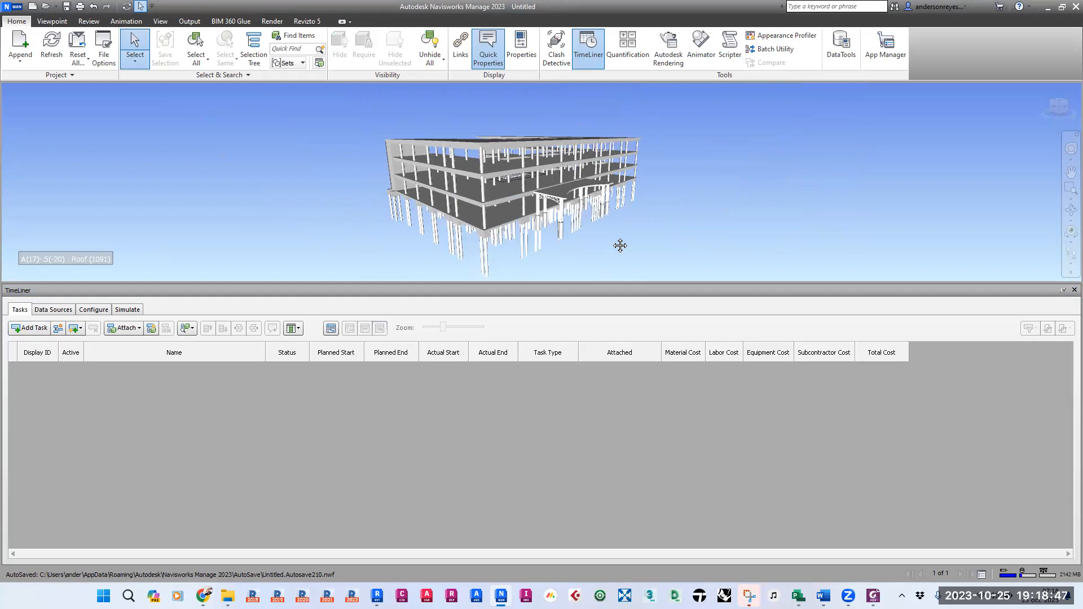
middle_click_drag(482, 230, 459, 222, "shift")
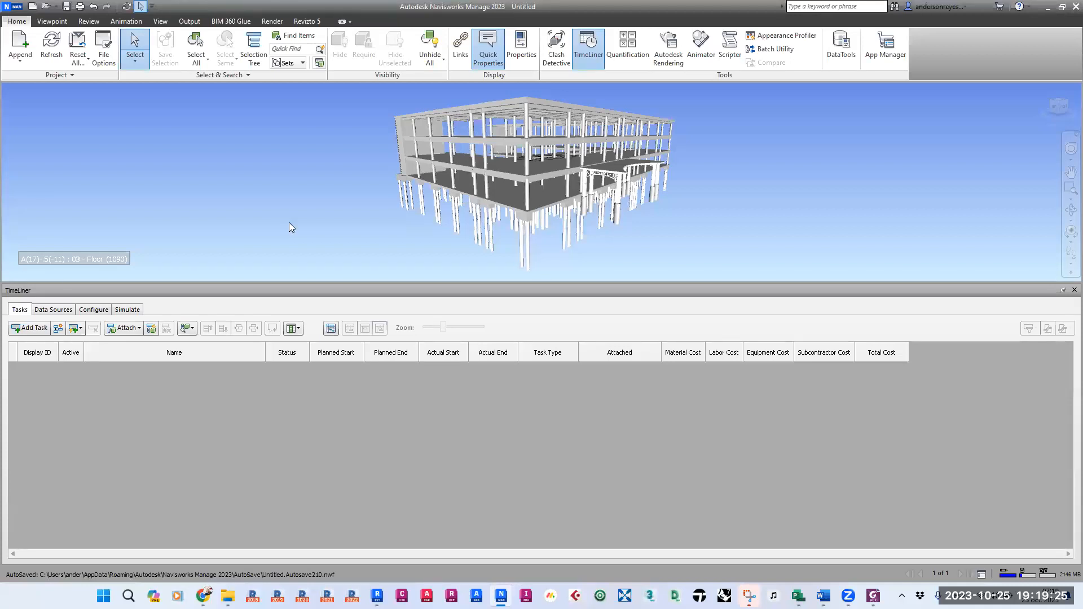
middle_click_drag(426, 217, 426, 225)
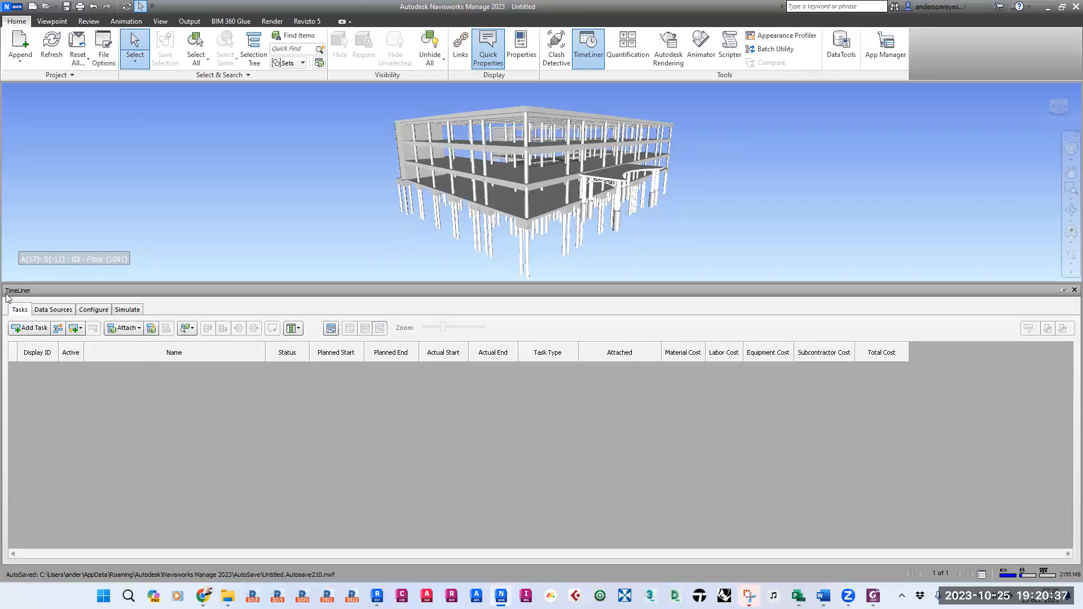
Add a first task to the TimeLiner schedule and name it OBRA GRIS
left_click(42, 328)
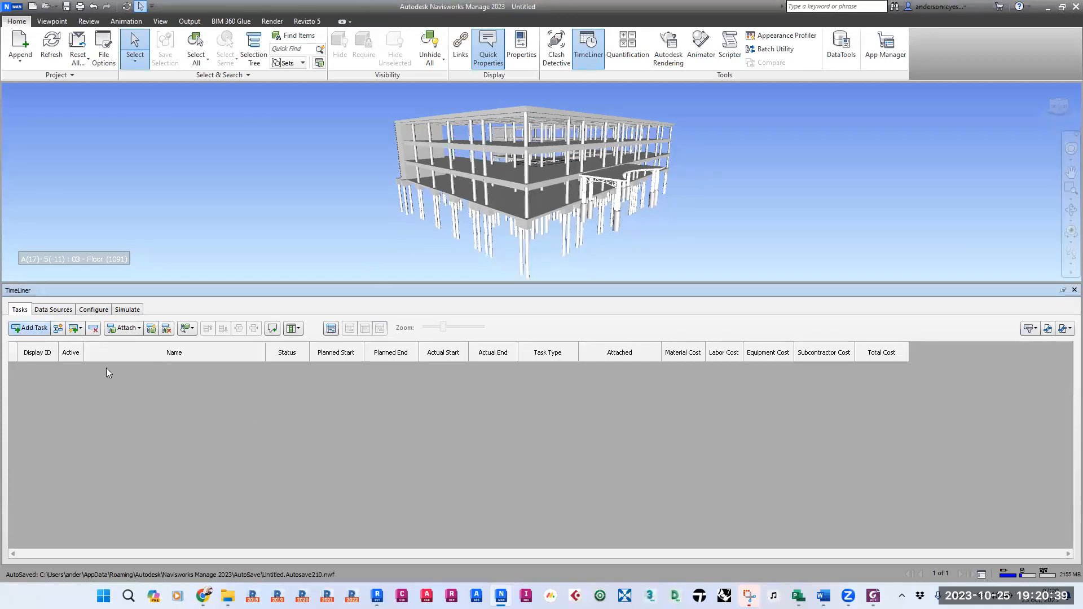
left_click(134, 366)
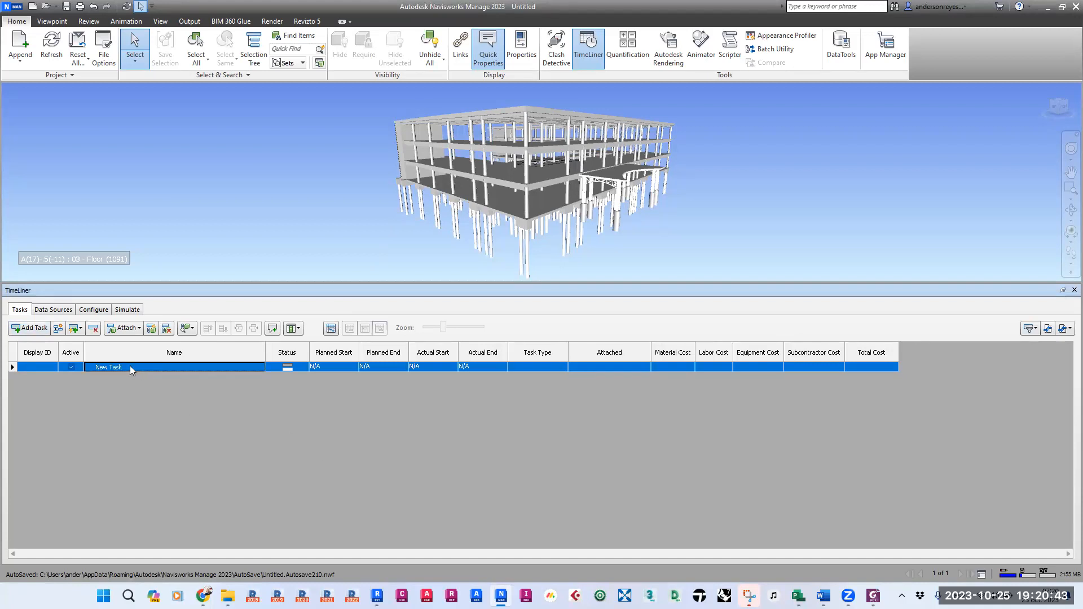
left_click(130, 367)
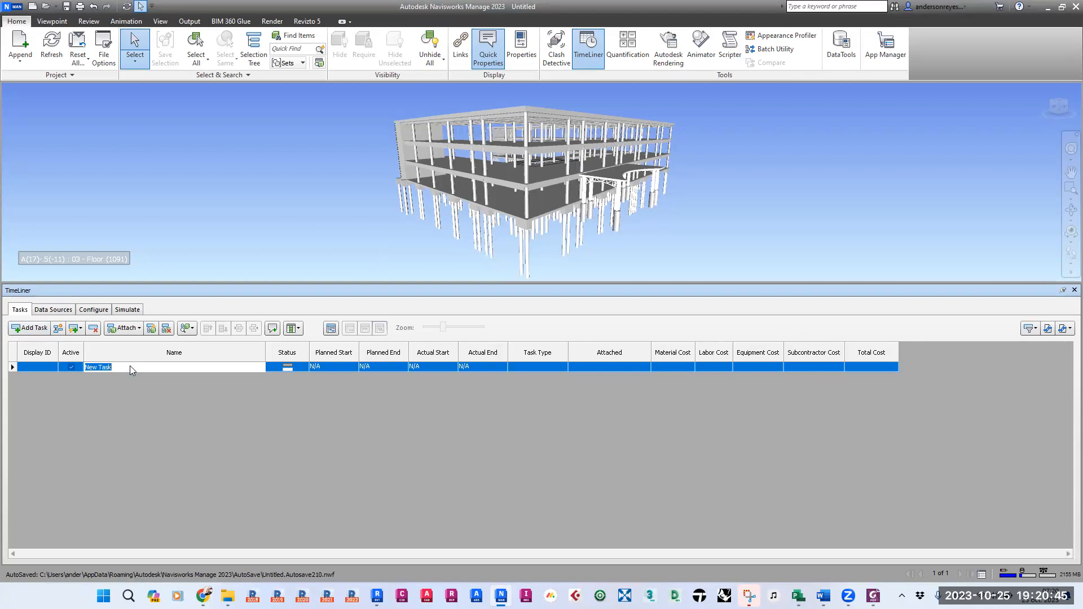
type("OBRA GRIS")
key("Return")
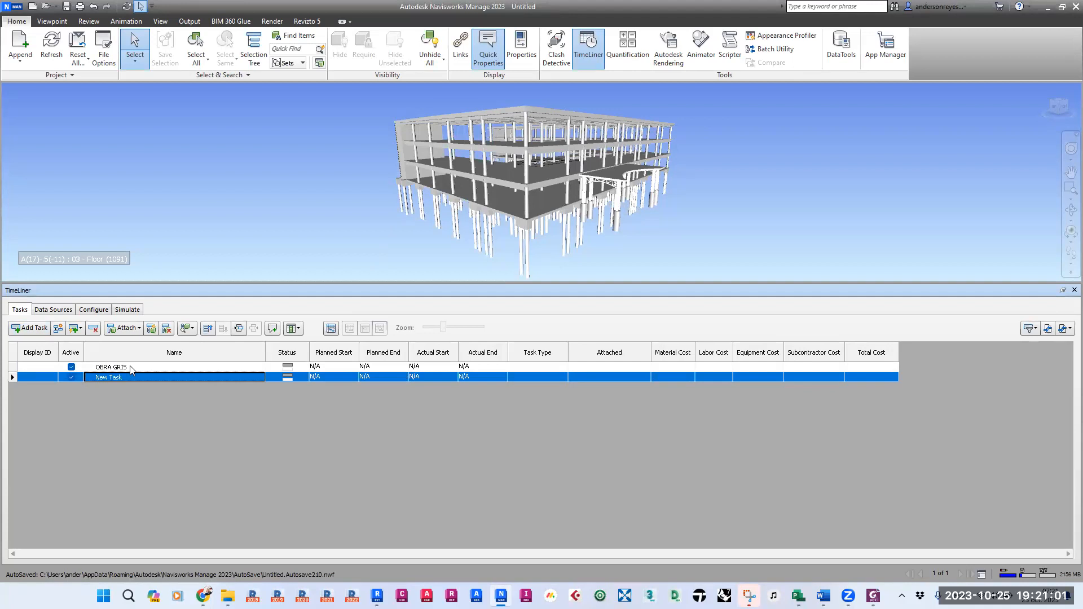
Add the tasks PILOTES and CABEZALES below OBRA GRIS
key("F2")
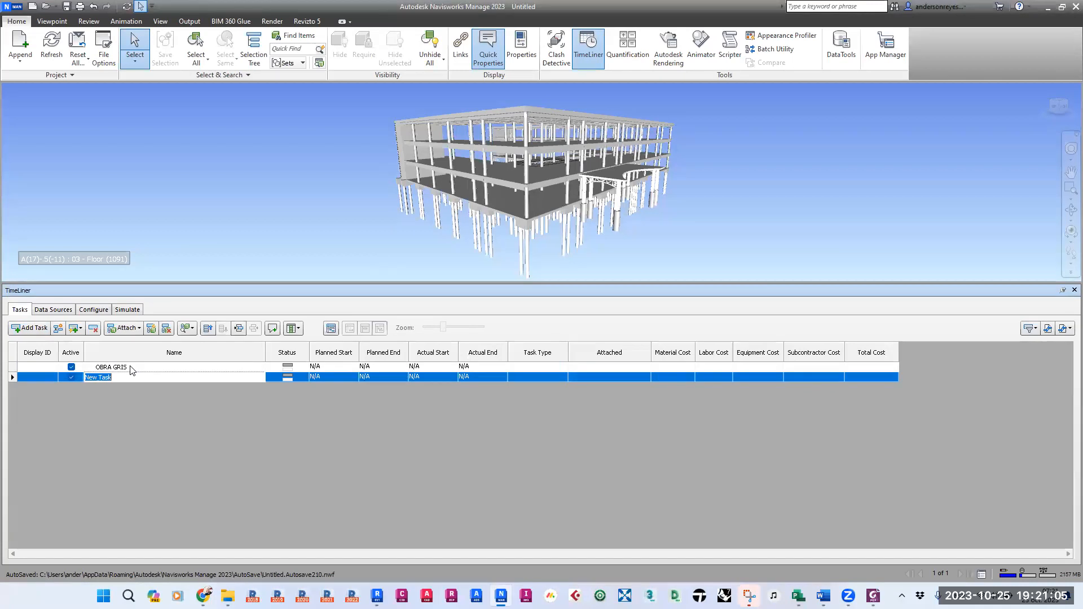
type("PILOTES")
key("Return")
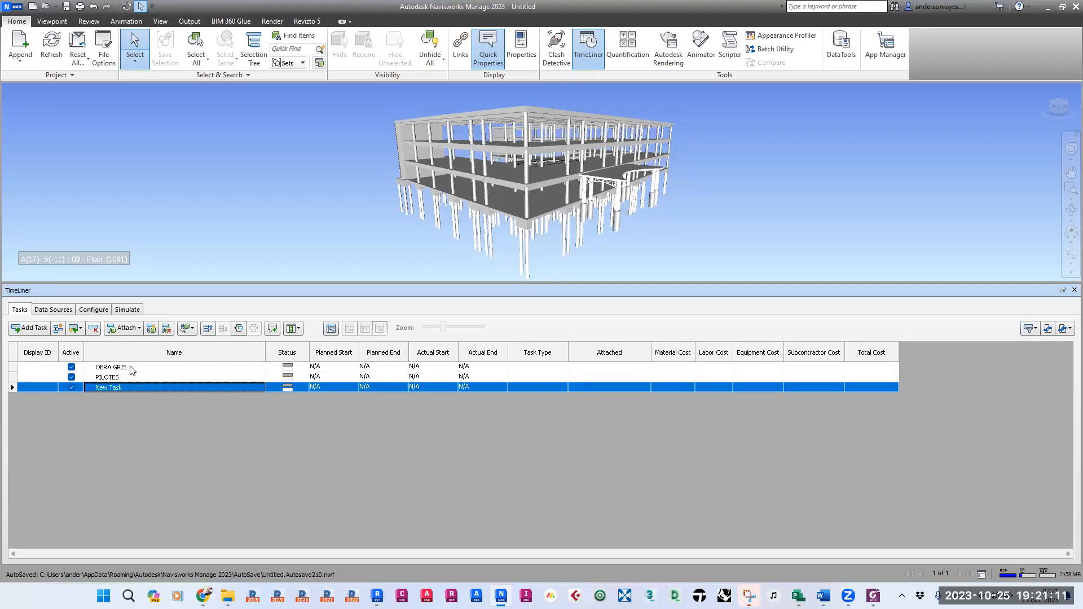
key("F2")
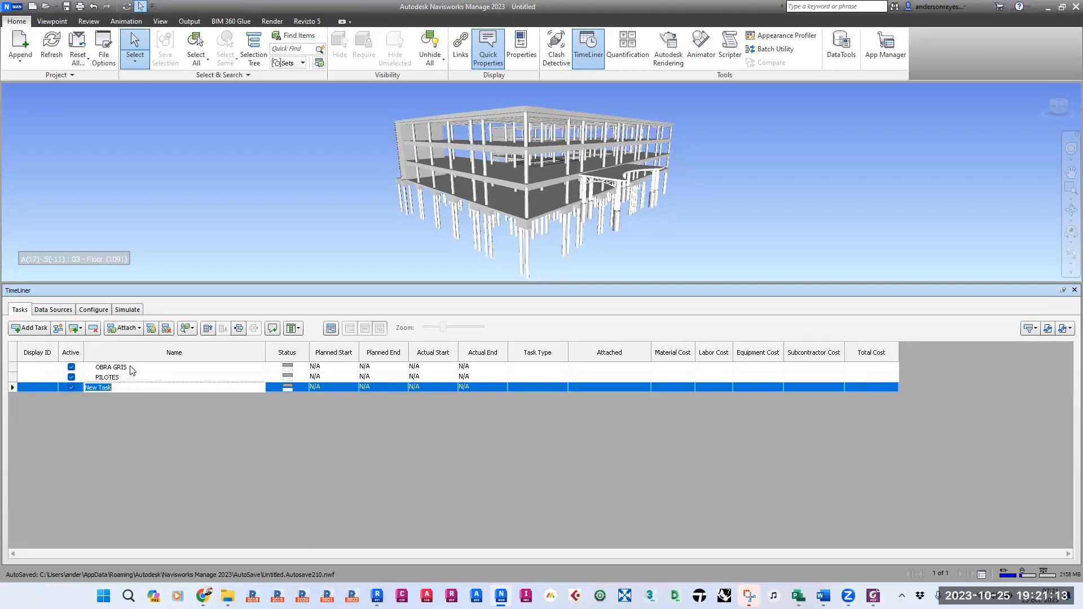
type("CABEZALES")
key("Return")
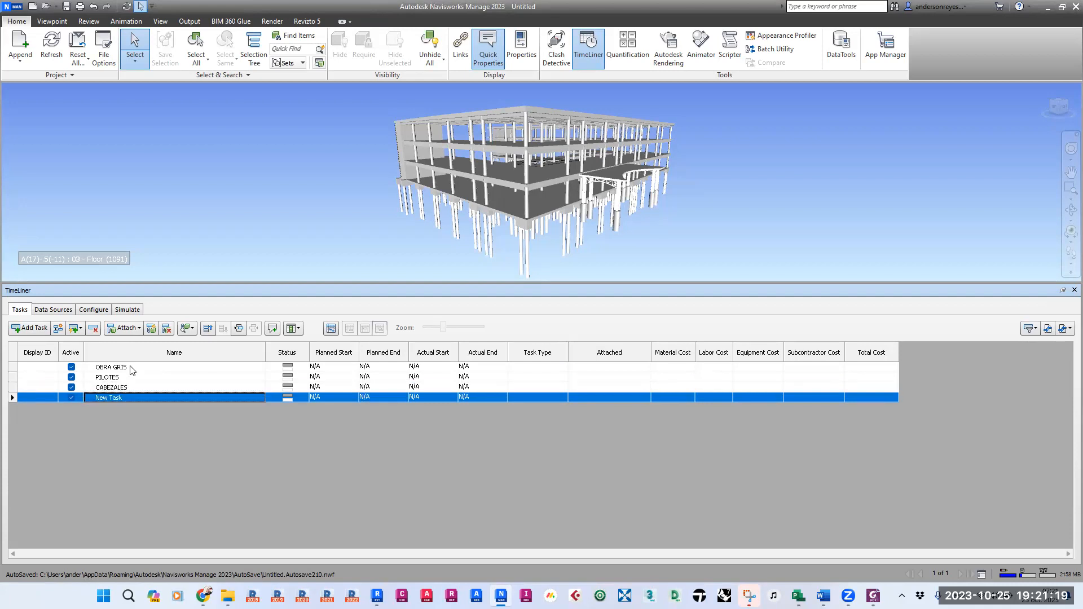
Add the tasks CONTRAPISO and COLUMNAS below CABEZALES
key("F2")
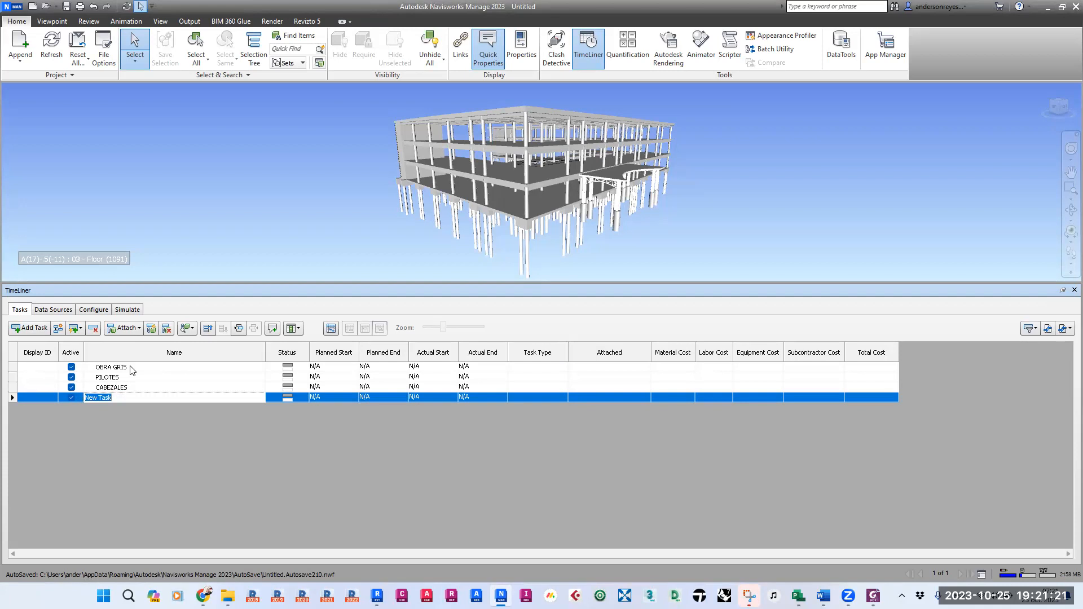
type("CONTRAPISO")
key("Return")
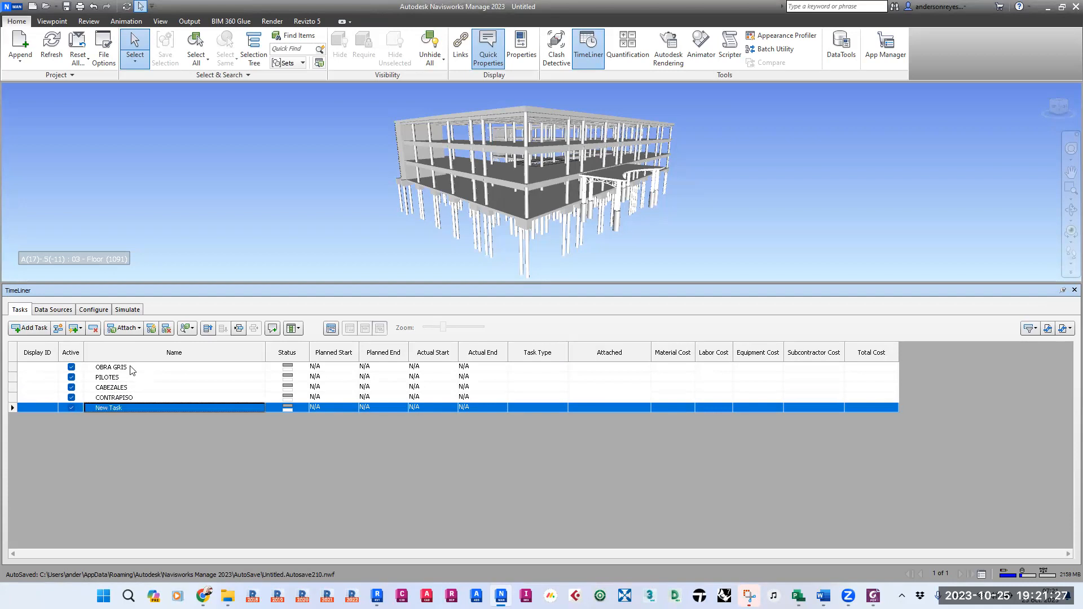
key("F2")
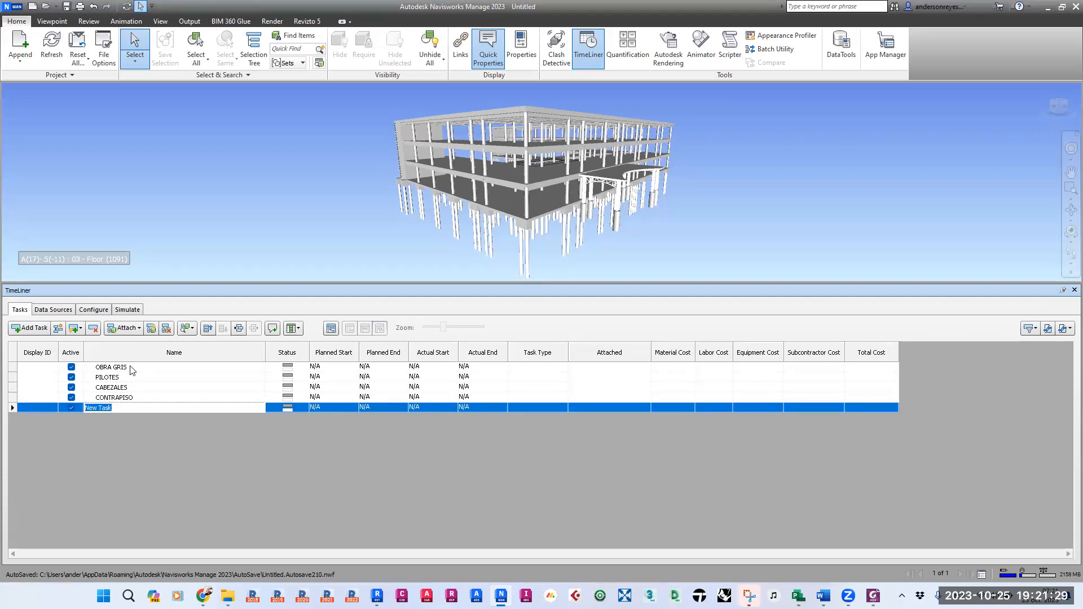
type("COLUMNAS")
left_click(156, 388)
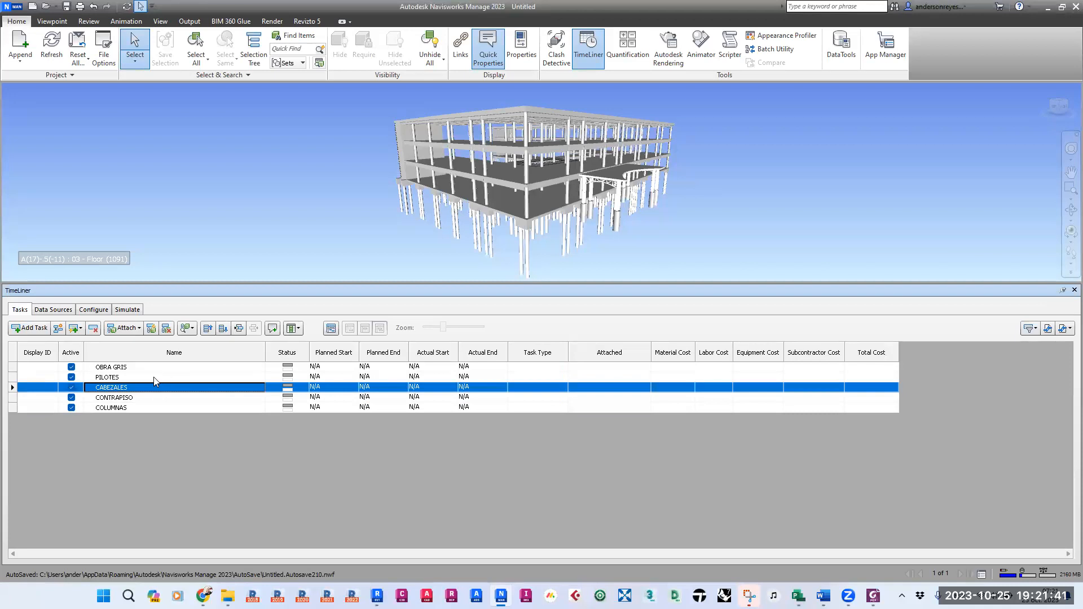
Reorder the task list so that CONTRAPISO comes directly below COLUMNAS
left_click(155, 380)
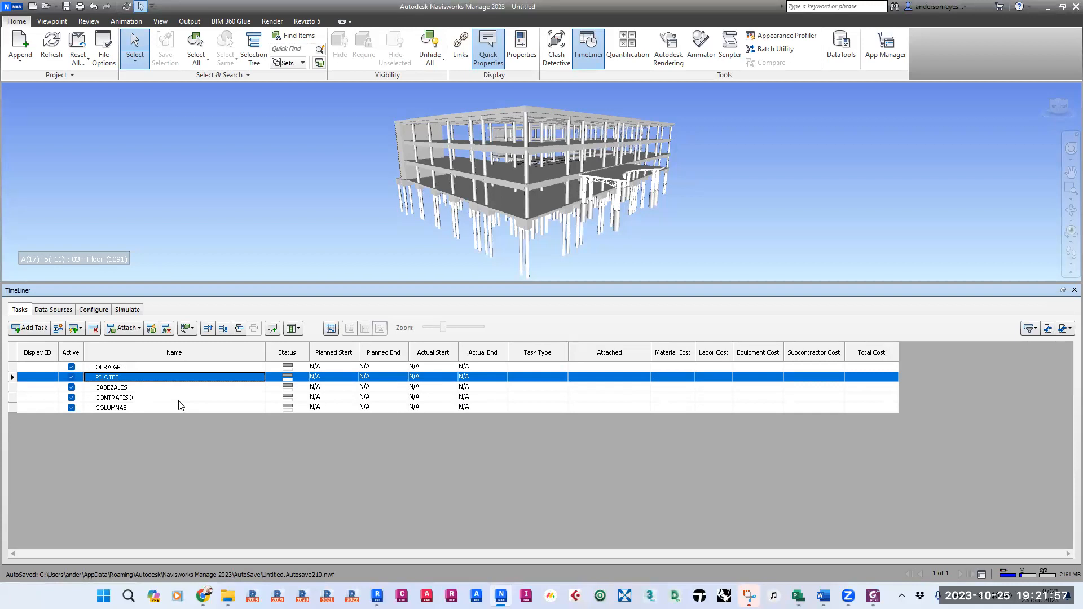
left_click(132, 398)
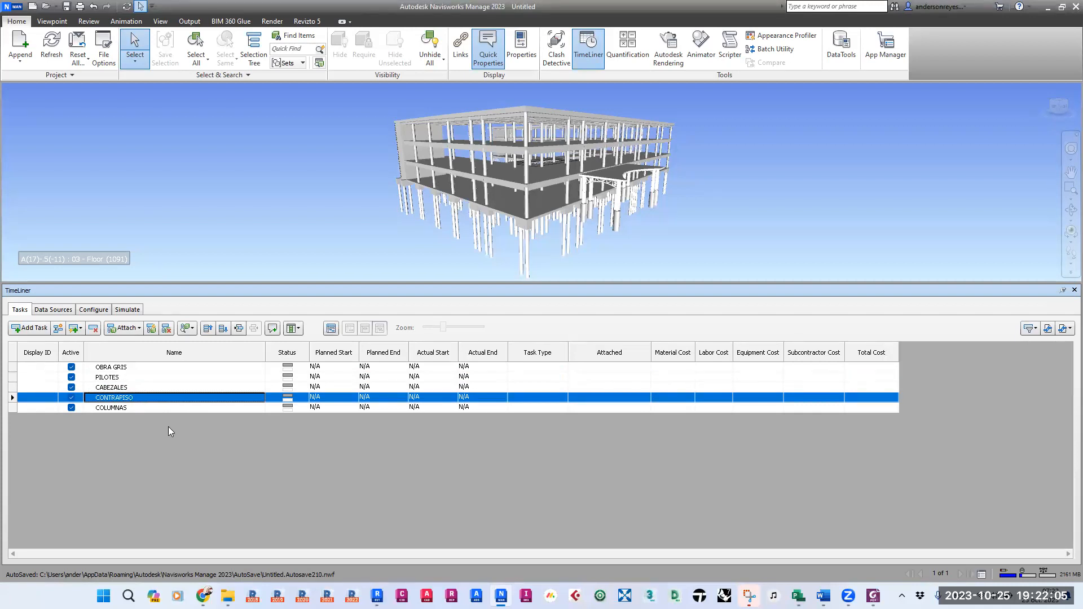
left_click(221, 330)
left_click(207, 330)
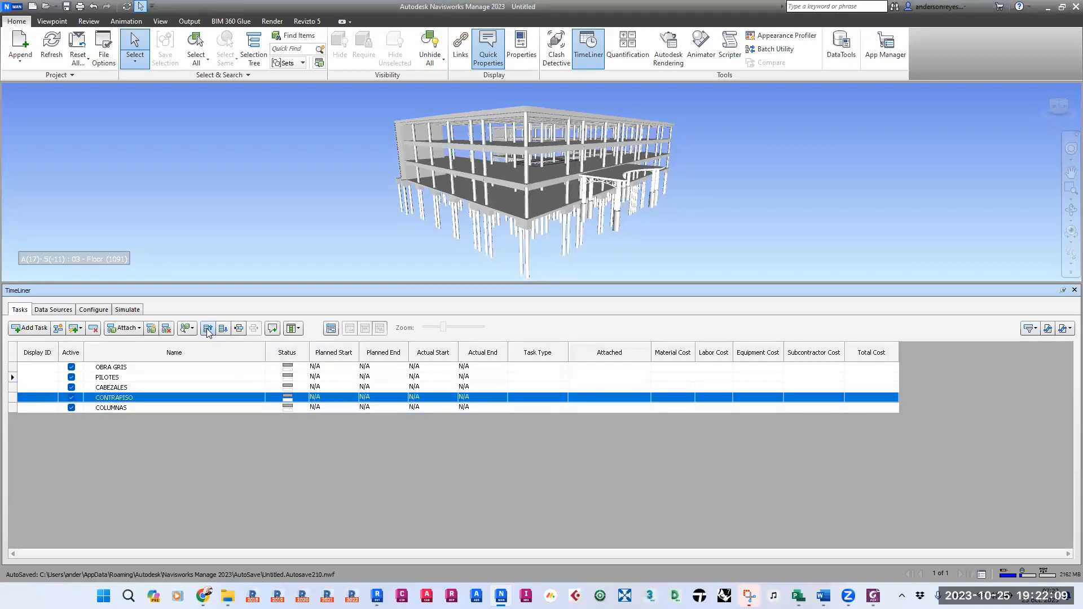
left_click(223, 329)
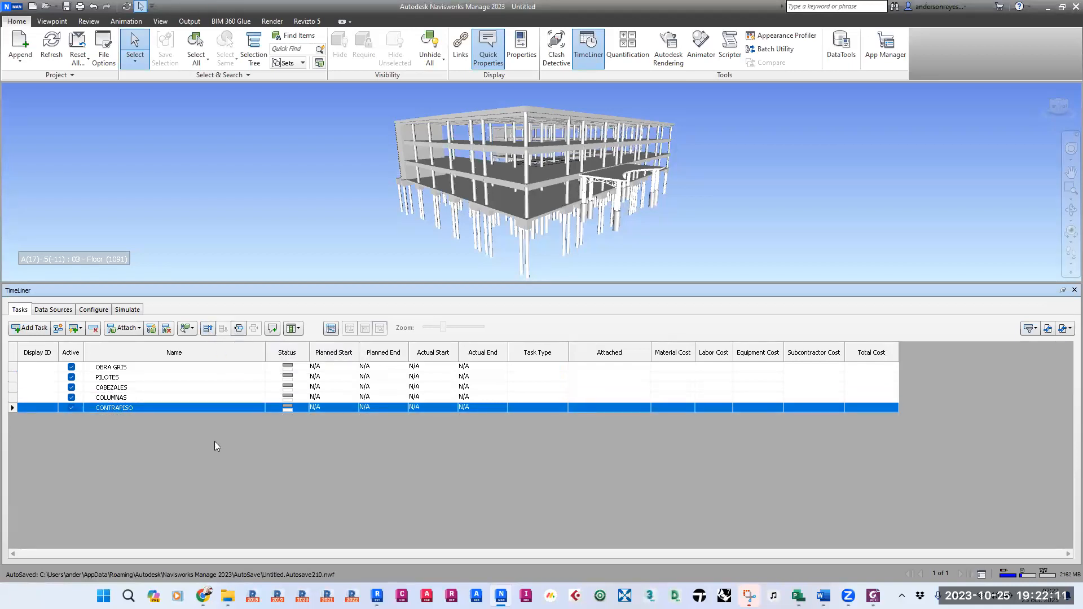
left_click(208, 329)
left_click(221, 330)
Insert a new task directly above PILOTES
left_click(133, 377)
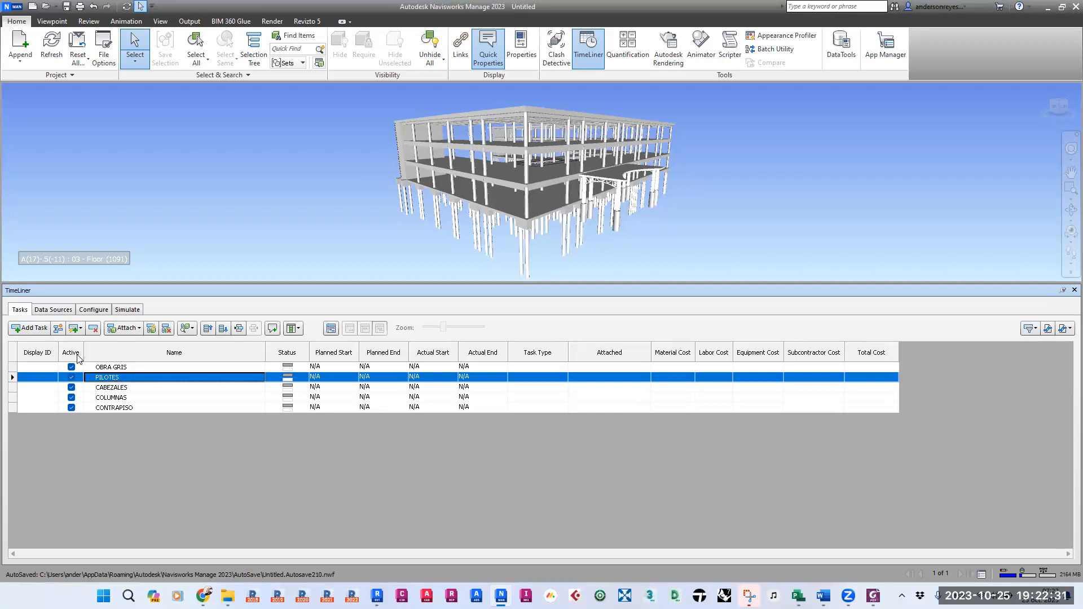
left_click(57, 331)
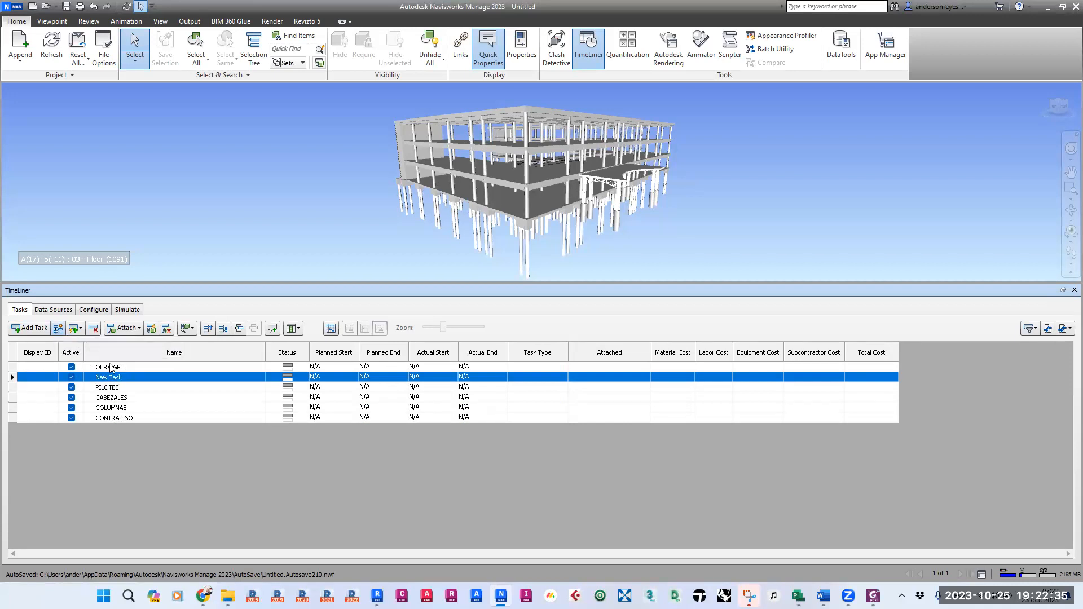
Name the new task above PILOTES as MOVIMIENTO DE TIERRA
left_click(150, 381)
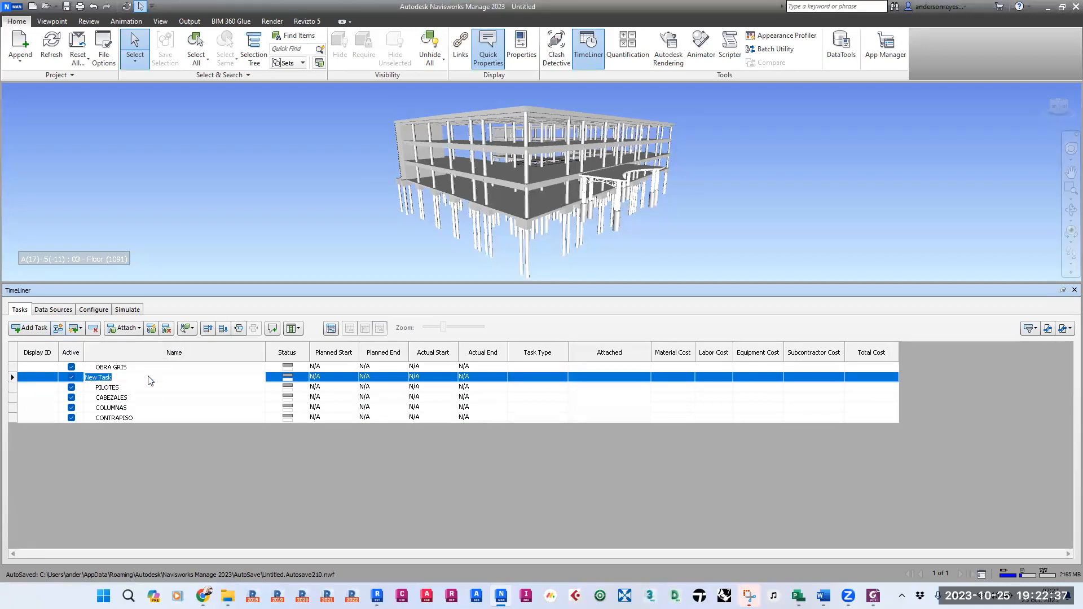
type("MOVIMIENTO DE TIERRA")
key("Return")
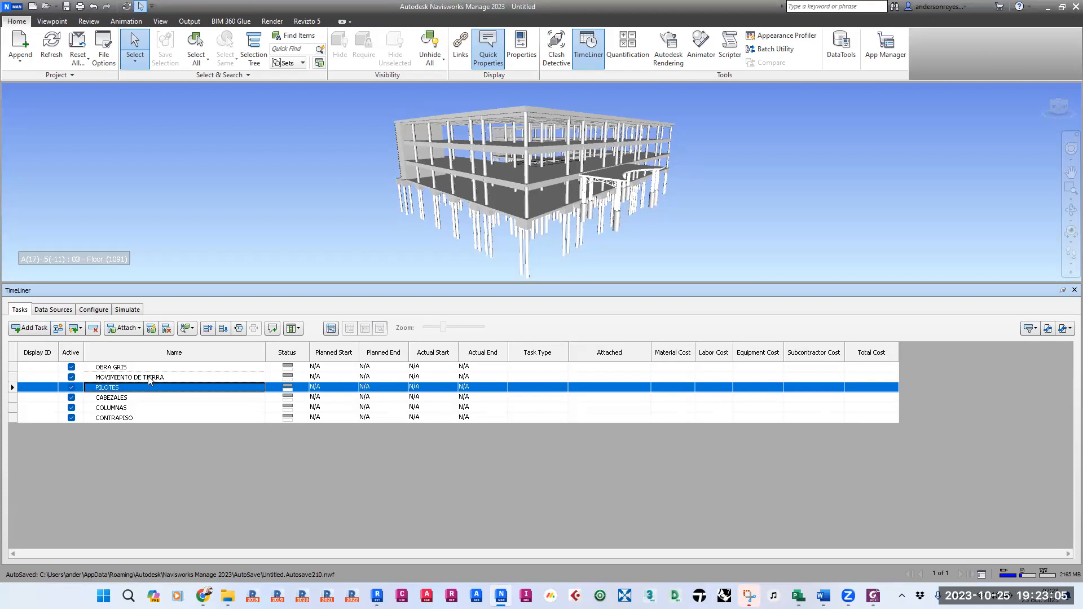
Indent the five tasks from MOVIMIENTO DE TIERRA to CONTRAPISO so they become subtasks of OBRA GRIS
left_click(123, 367)
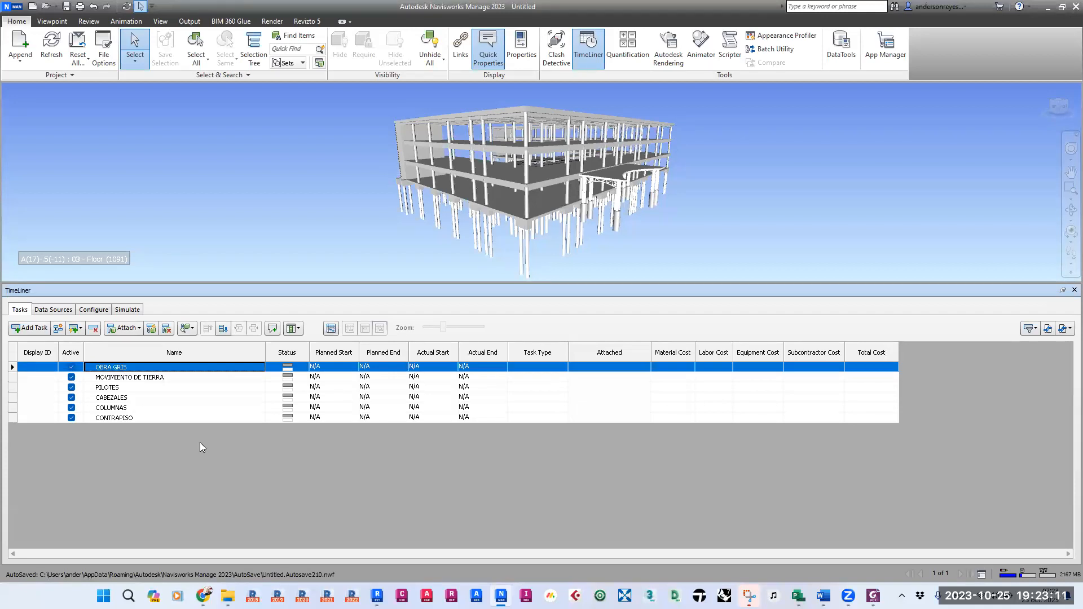
left_click(130, 379)
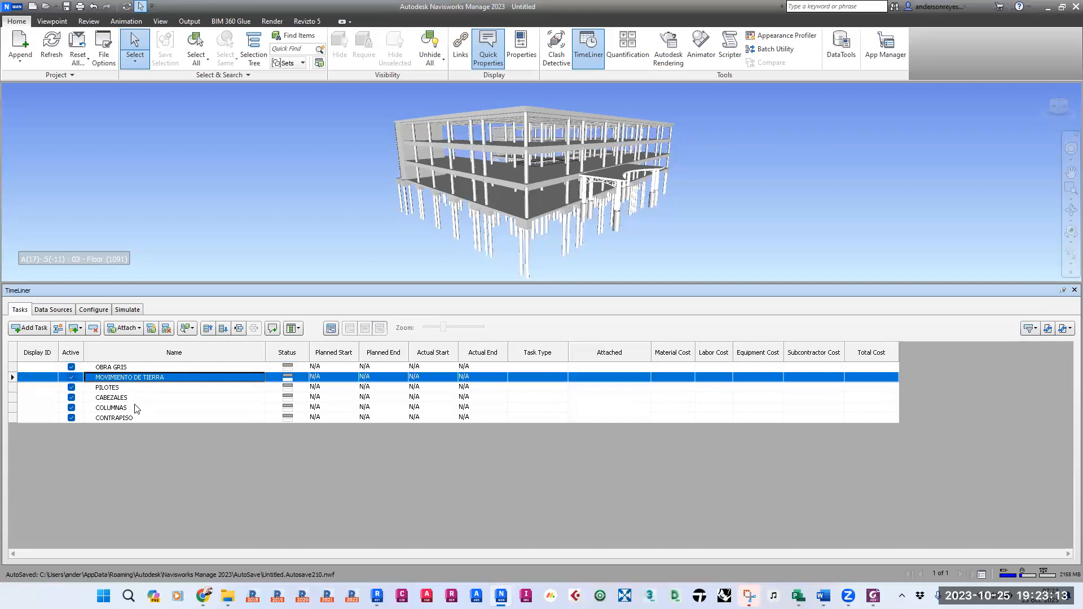
left_click(130, 419, "shift")
left_click(130, 376)
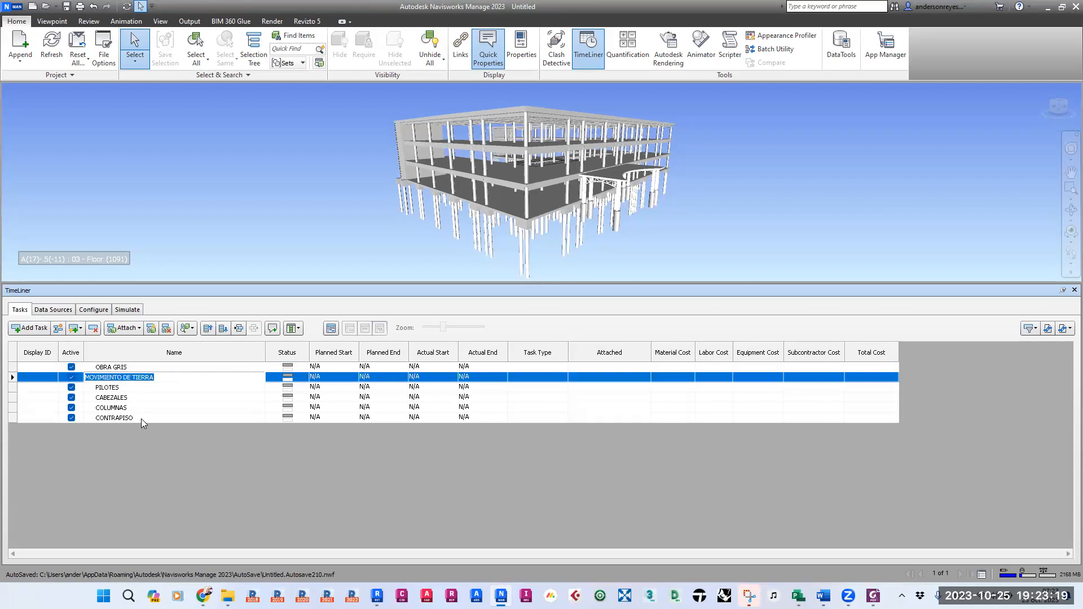
left_click(136, 419)
left_click(132, 380)
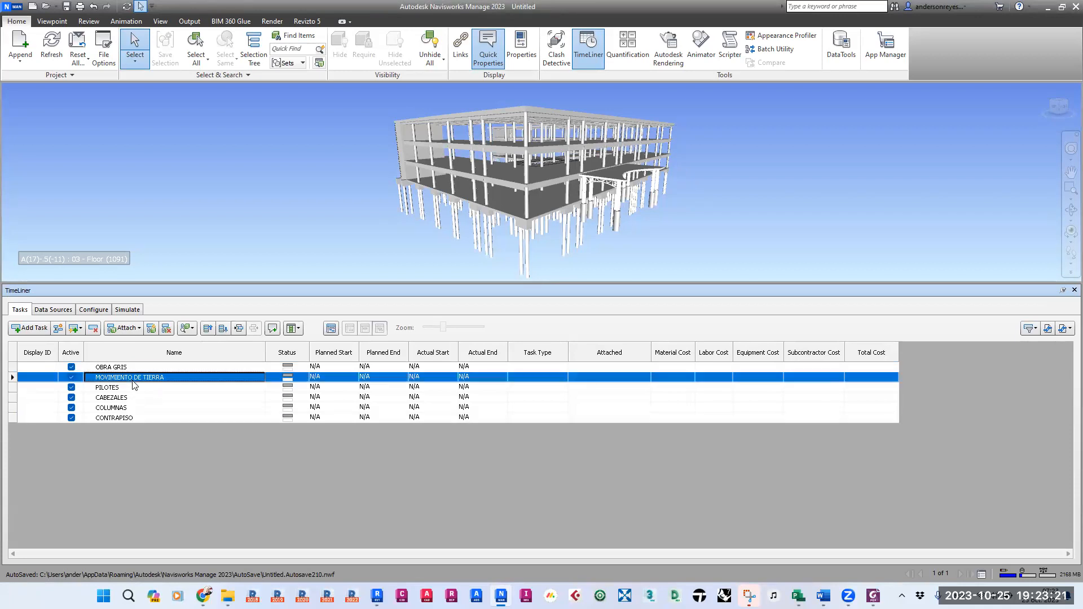
left_click(118, 418, "shift")
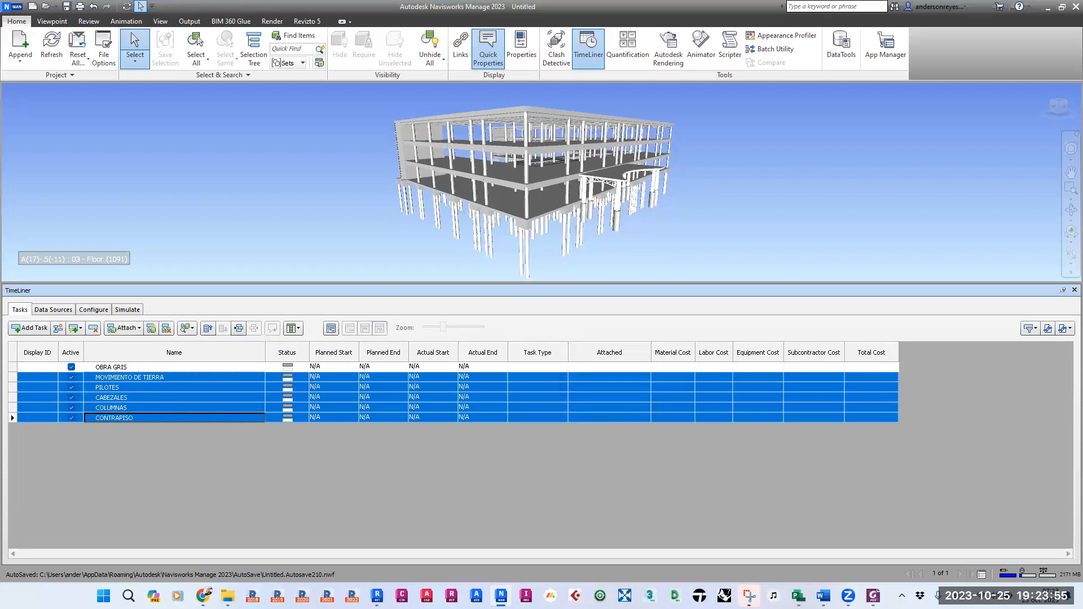
key("super")
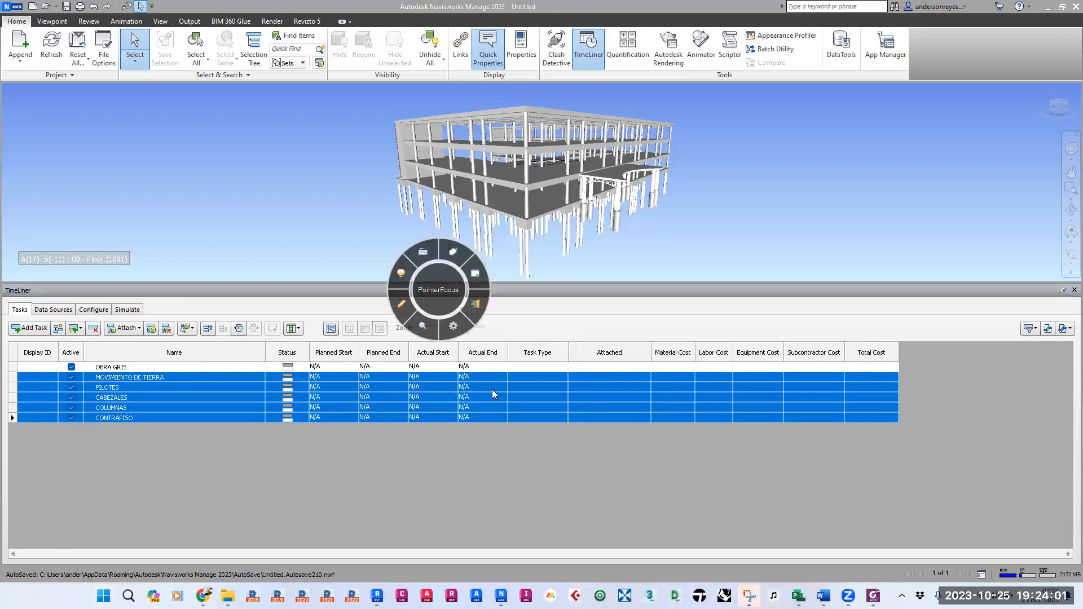
left_click_drag(441, 290, 622, 309)
left_click(441, 290)
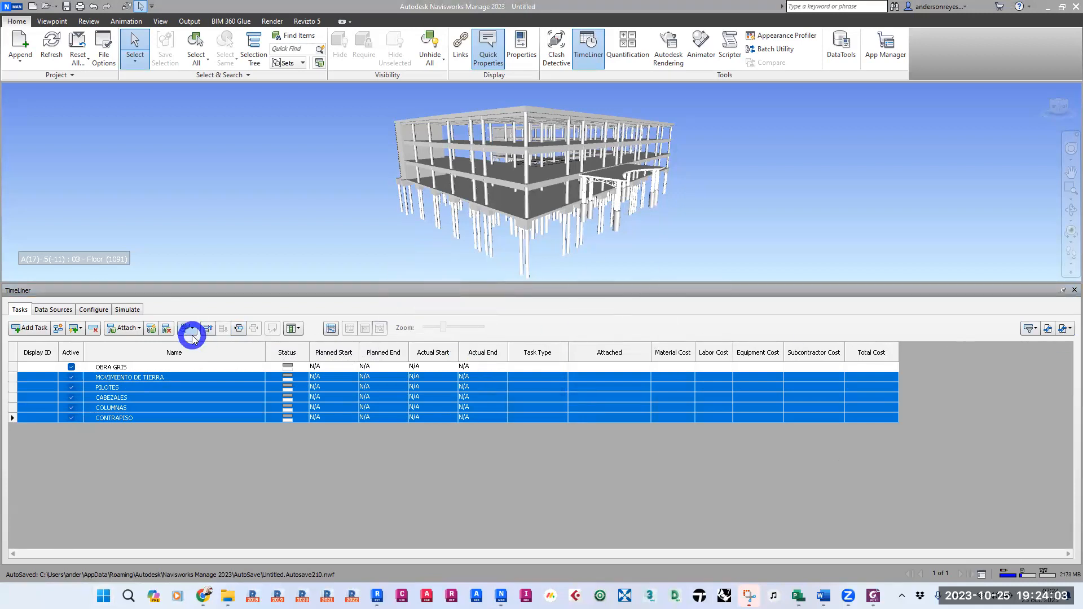
left_click(238, 328)
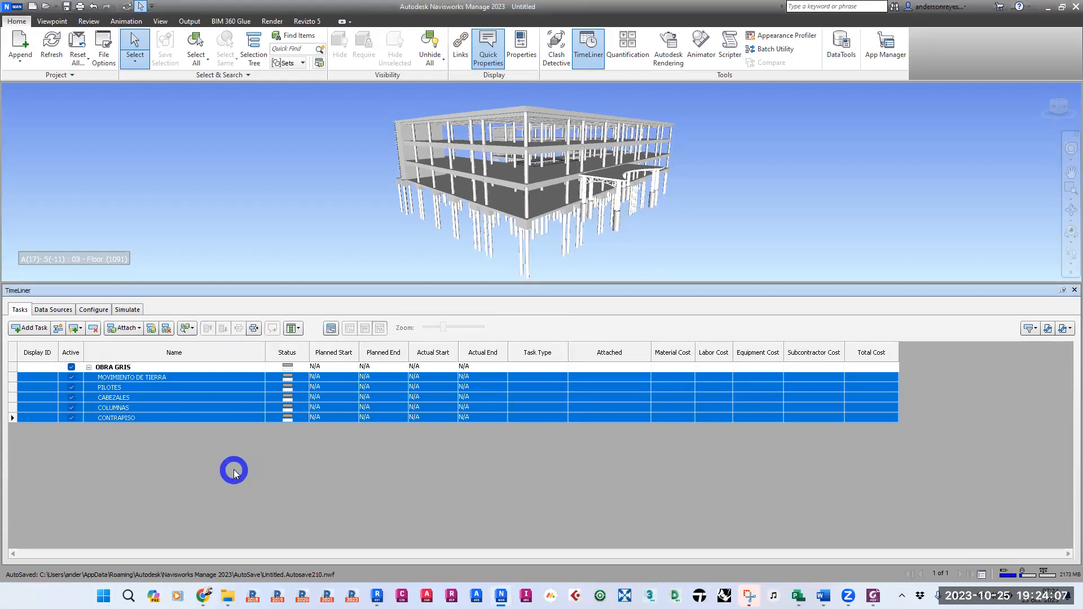
left_click(172, 379)
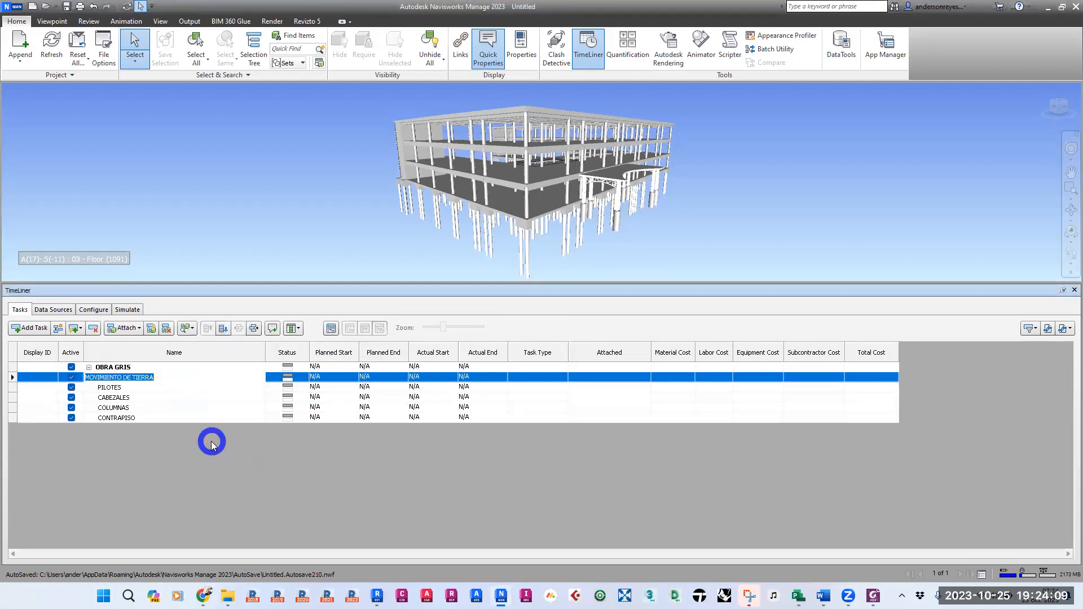
left_click(157, 418)
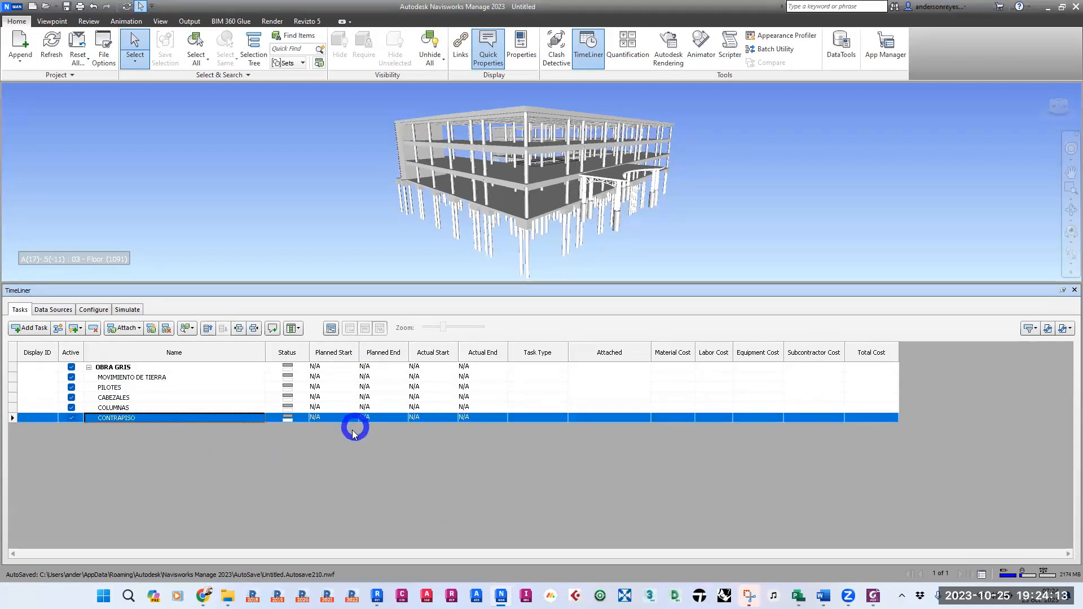
left_click(150, 377)
left_click(148, 418)
left_click(121, 368)
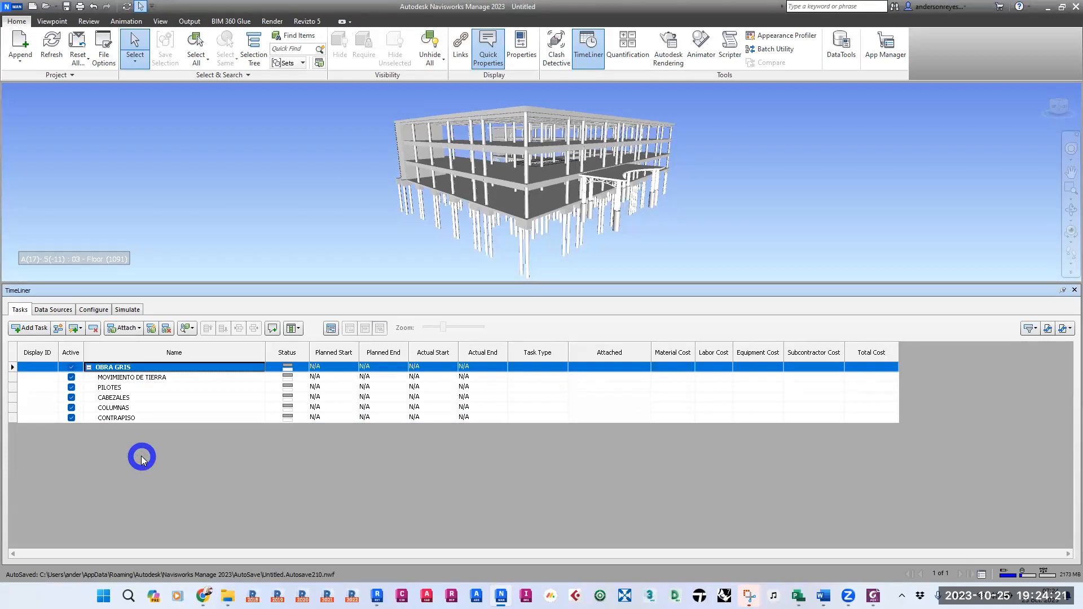
Set the planned start of MOVIMIENTO DE TIERRA to 25 oct. 2023
left_click(153, 377)
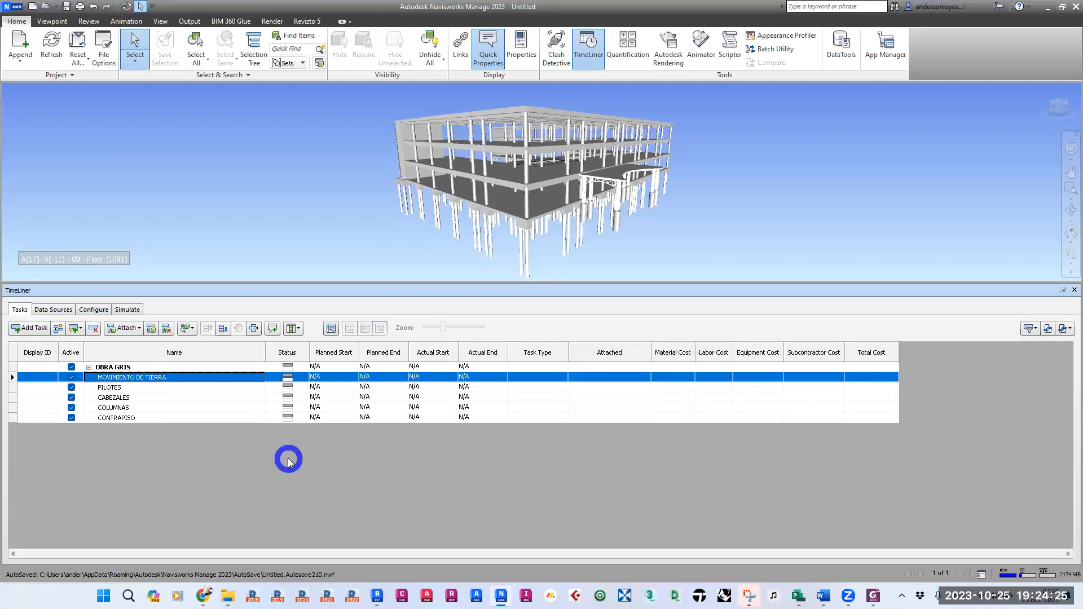
left_click(340, 376)
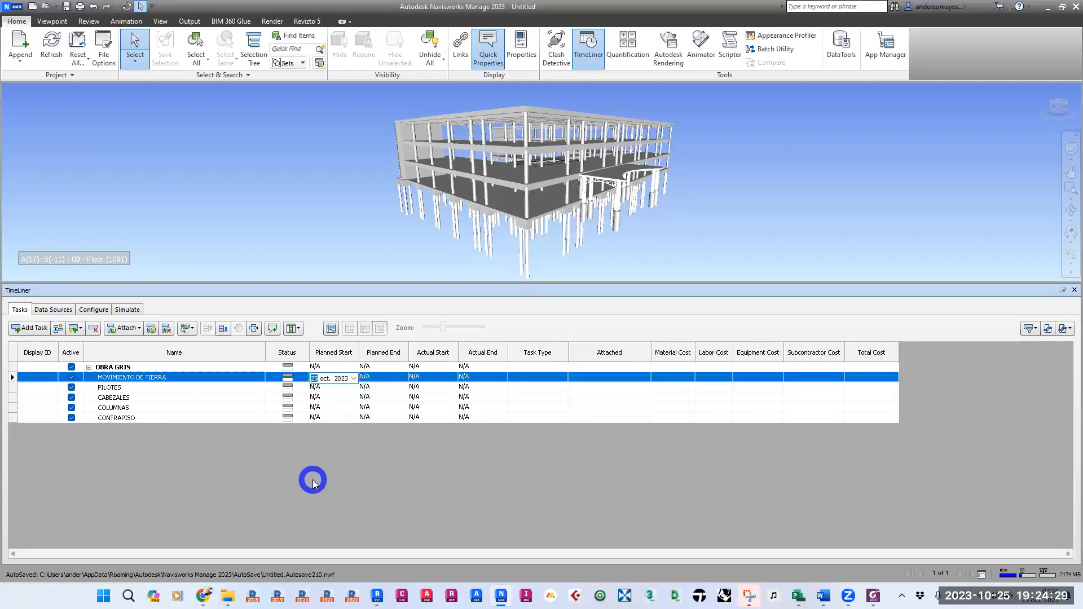
left_click(313, 482)
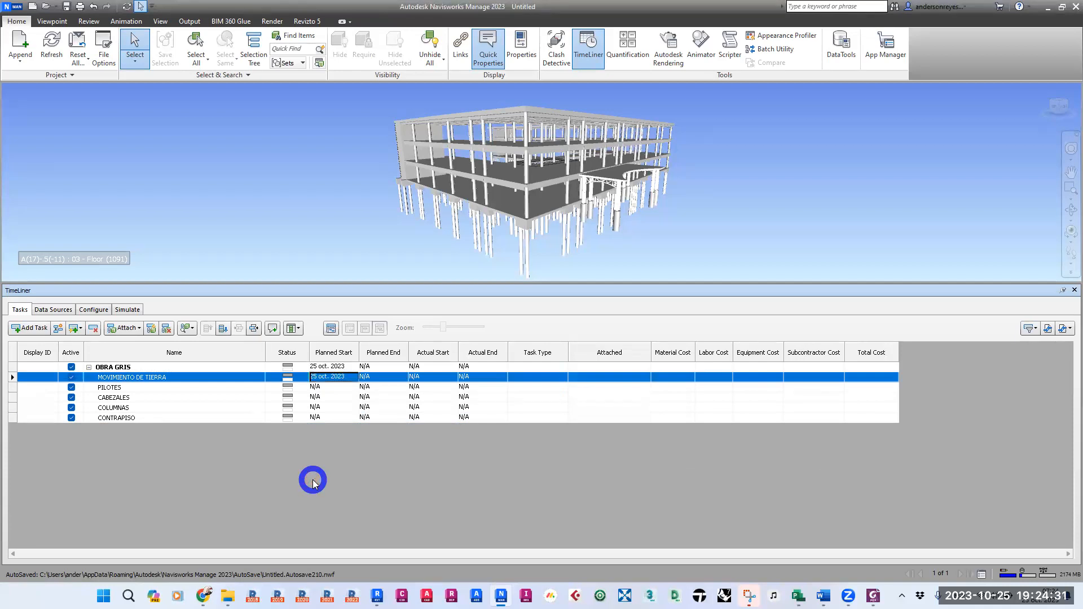
left_click(104, 368)
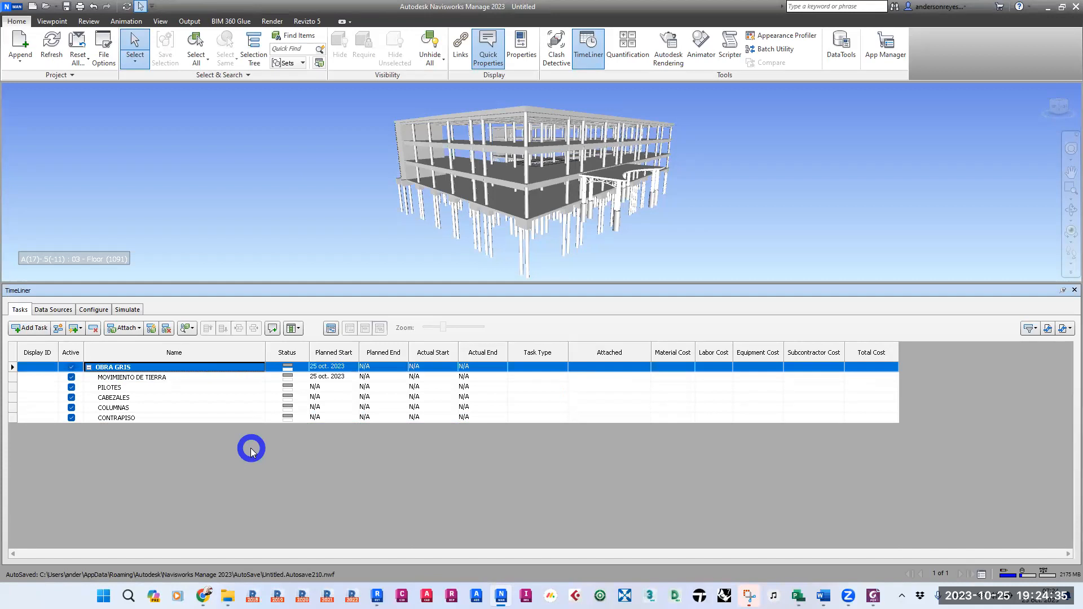
Set the planned end of MOVIMIENTO DE TIERRA to 24 nov. 2023
left_click(401, 377)
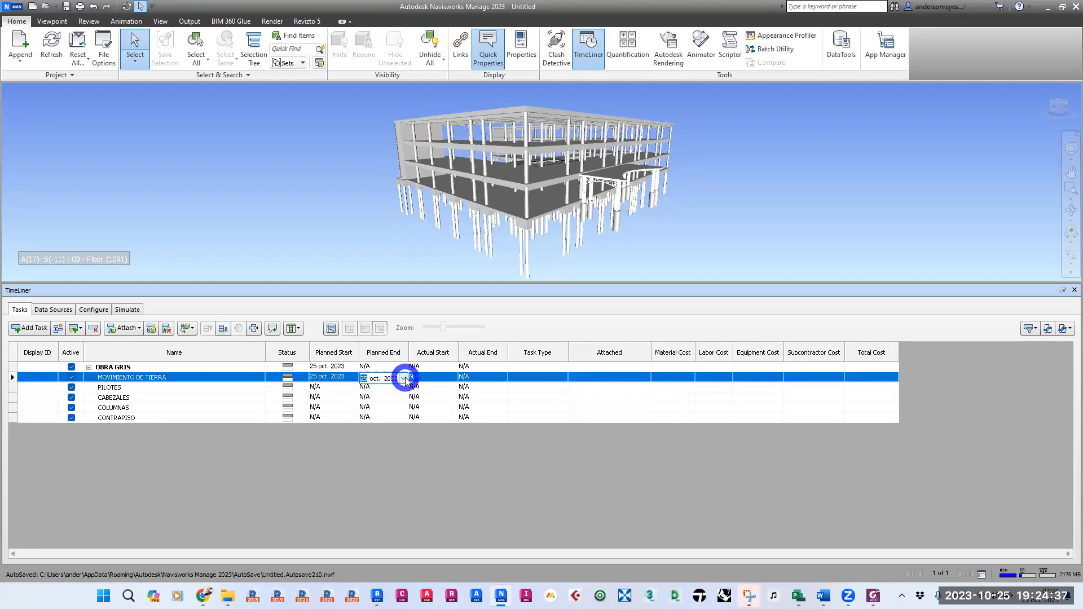
left_click(403, 378)
left_click(491, 394)
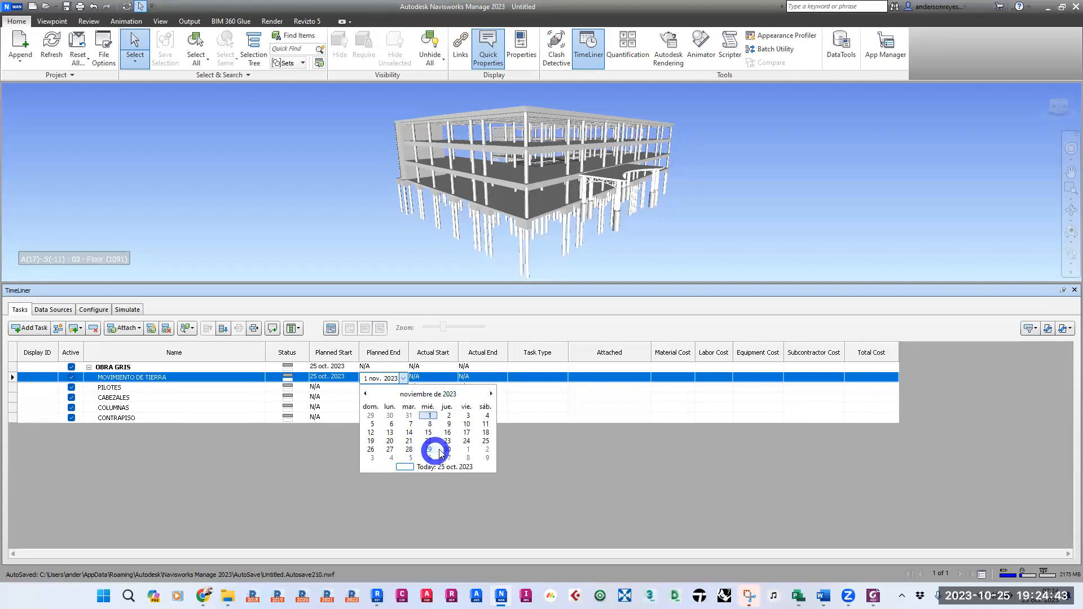
left_click(466, 441)
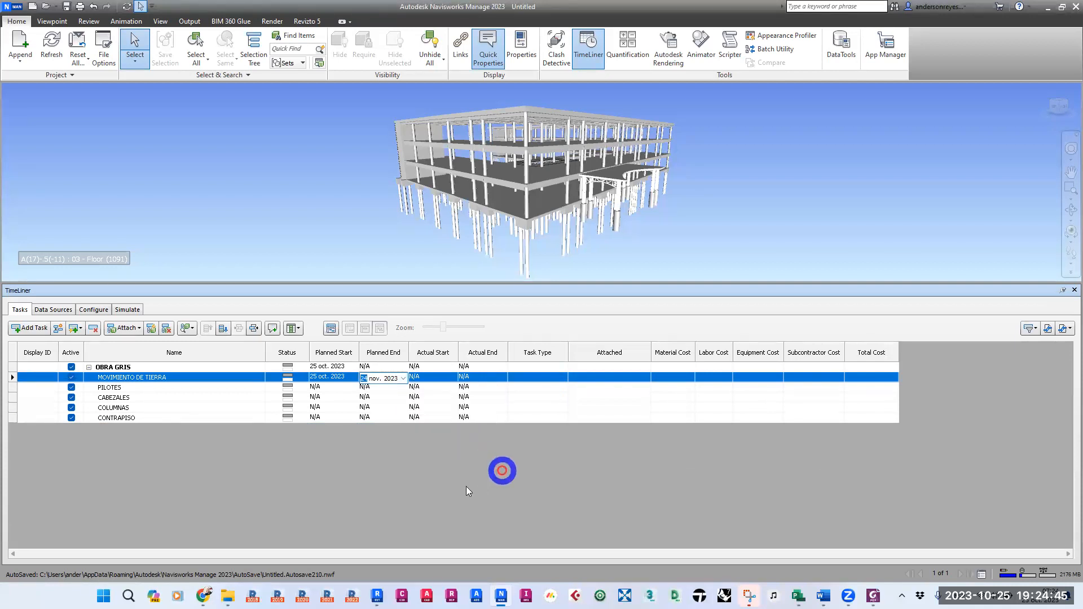
left_click(14, 367)
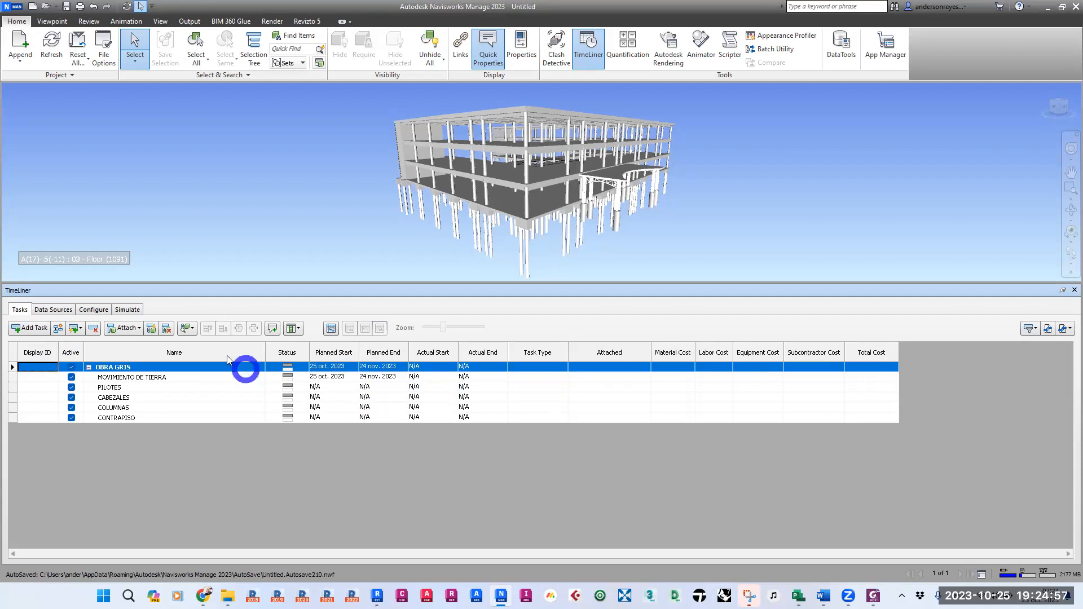
Set the actual start of MOVIMIENTO DE TIERRA to 30 oct. 2023
left_click(169, 376)
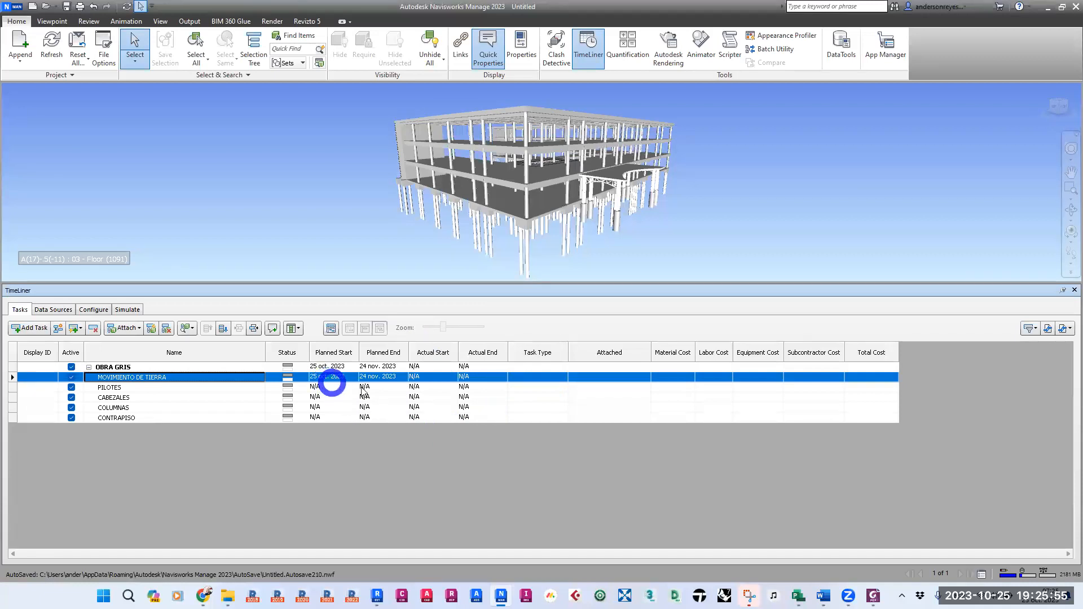
left_click(431, 379)
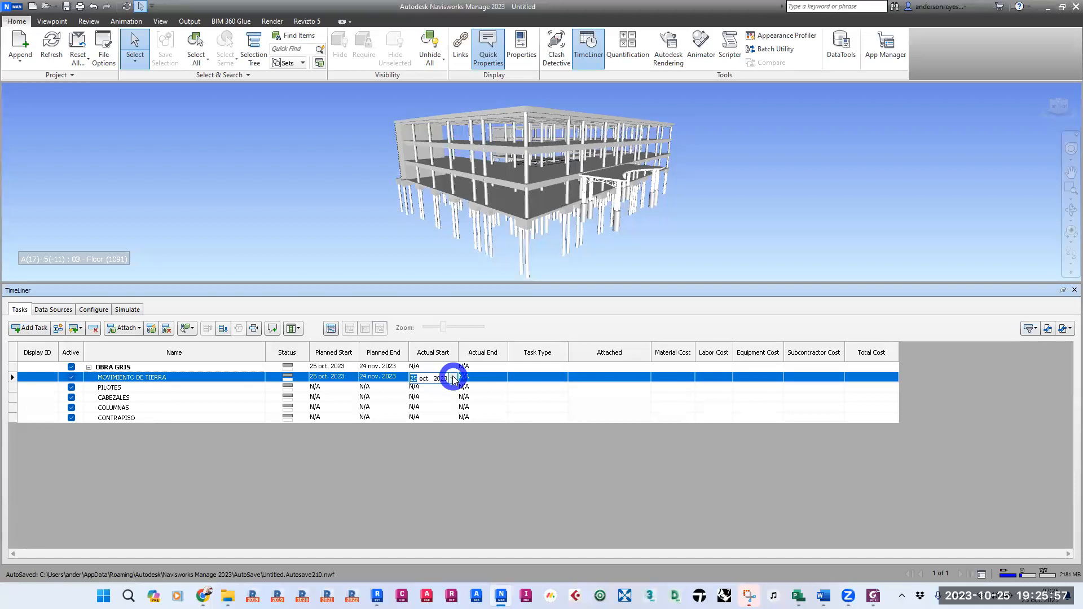
left_click(454, 378)
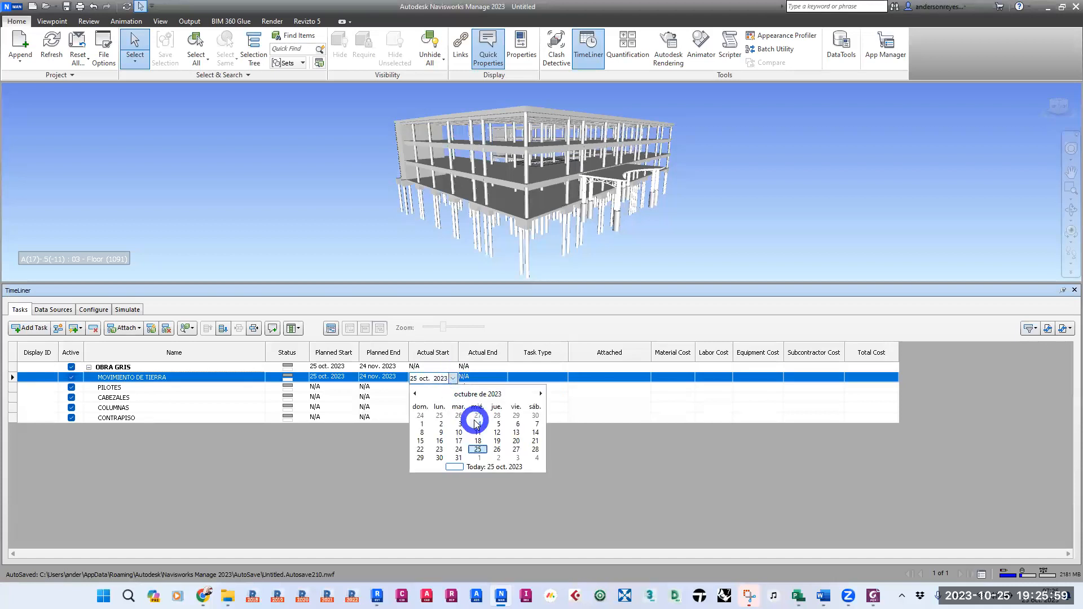
left_click(440, 457)
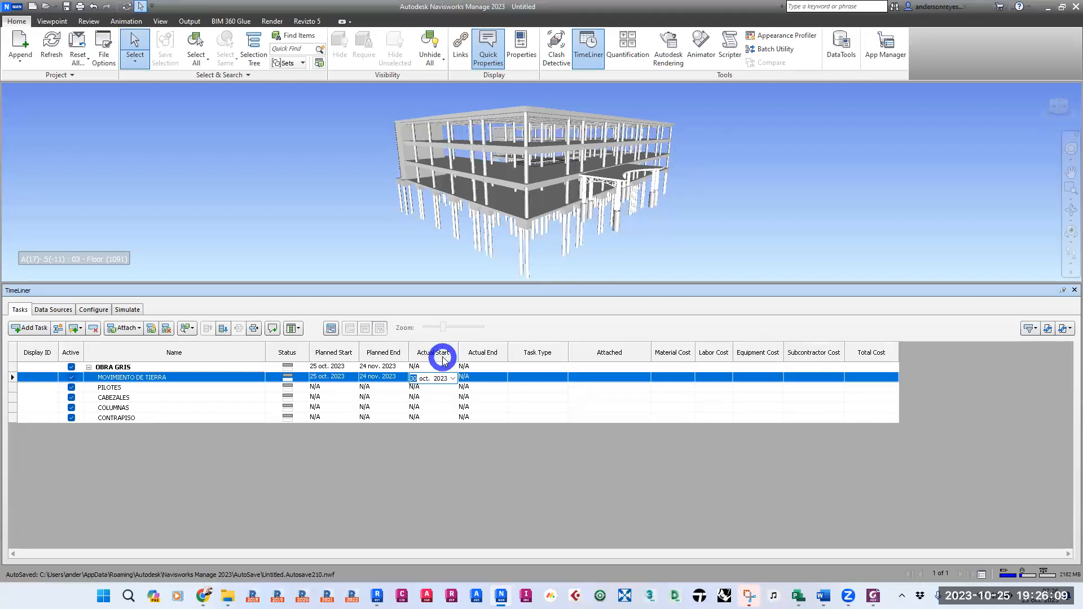
left_click(410, 454)
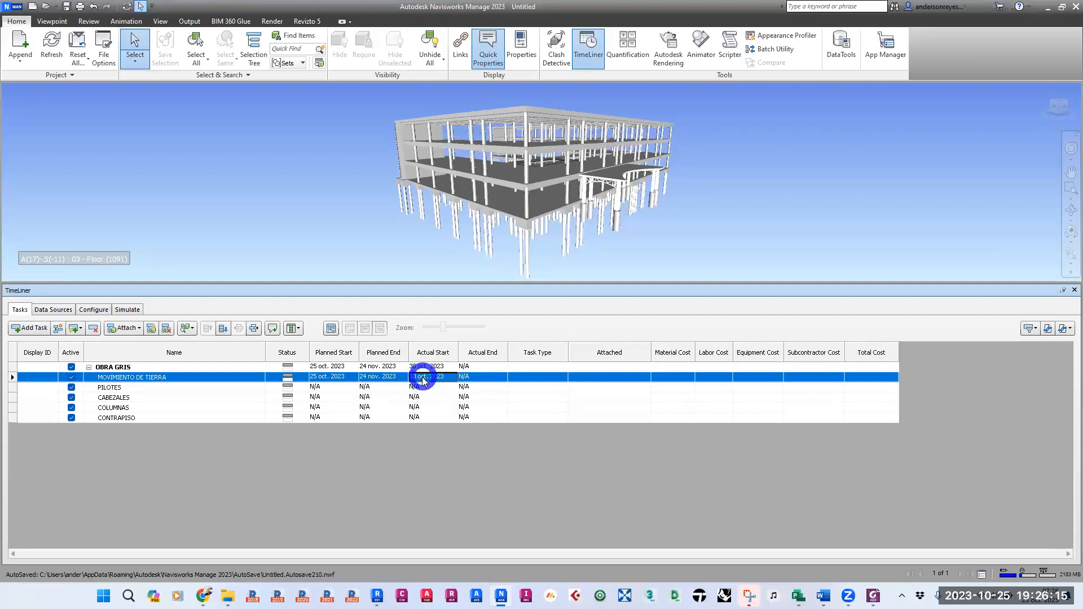
Set the actual end of MOVIMIENTO DE TIERRA to 30 nov. 2023
left_click(476, 377)
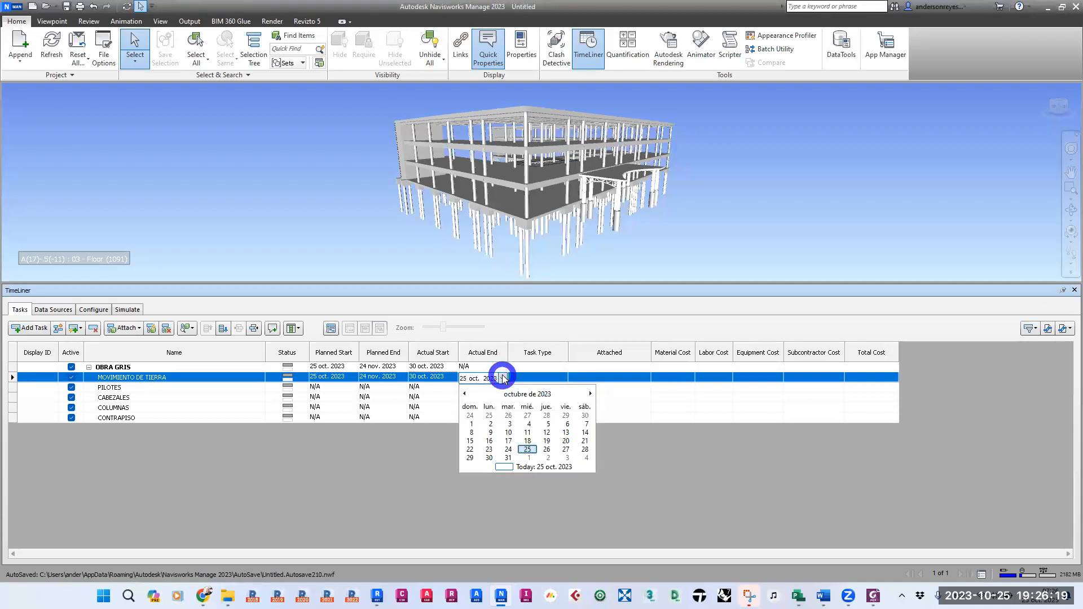
left_click(590, 394)
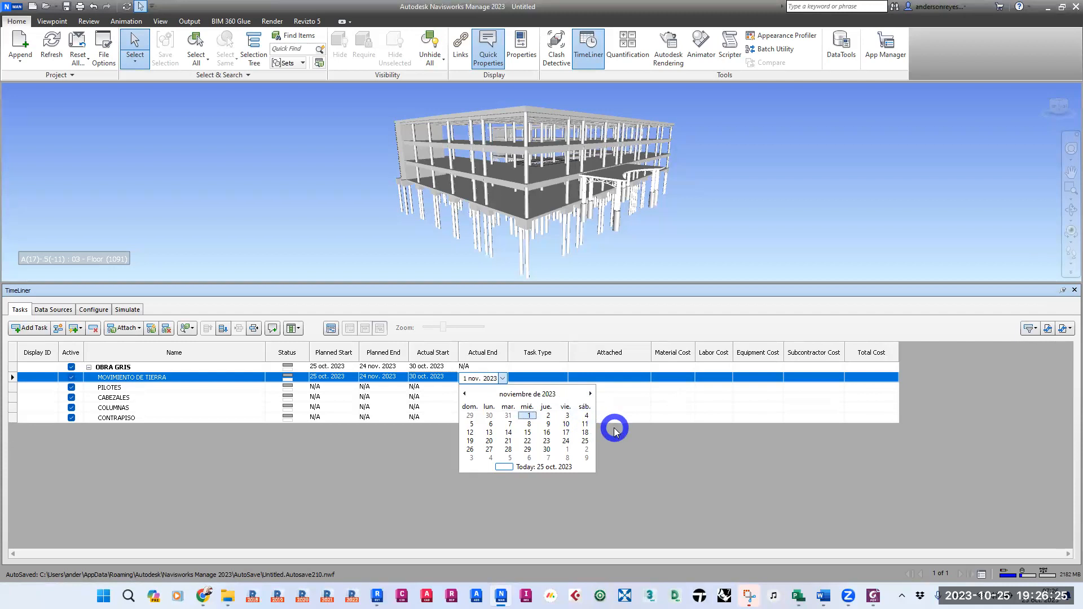
left_click(546, 449)
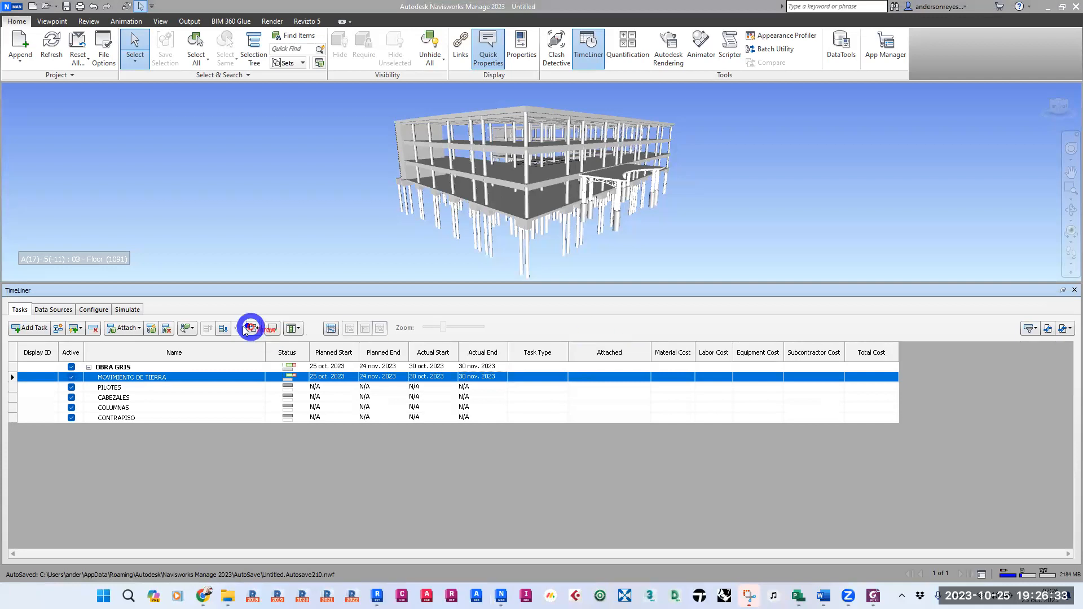
left_click_drag(308, 384, 307, 350)
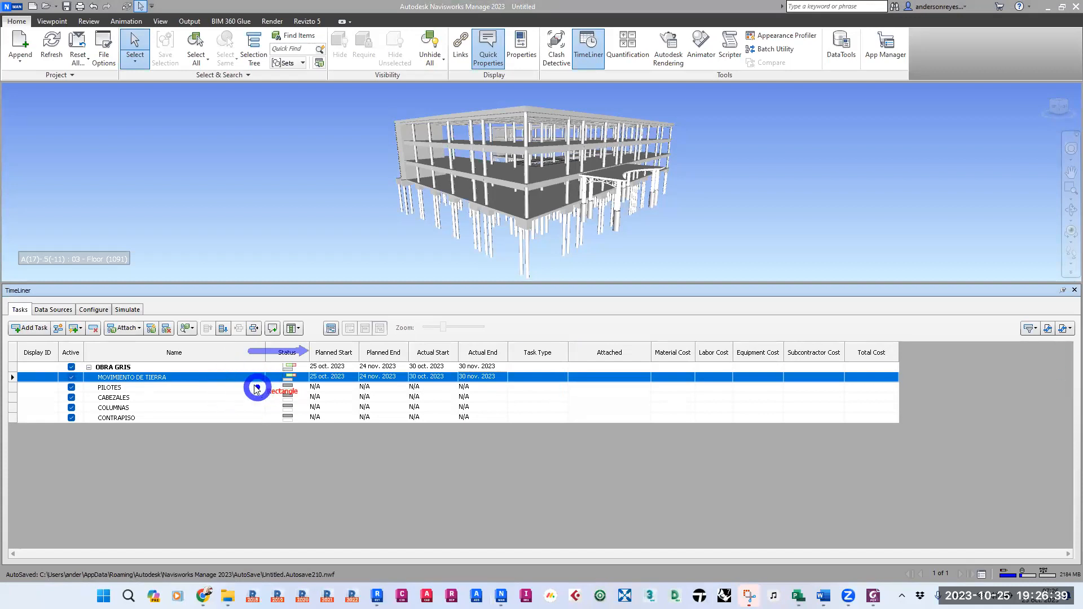
left_click_drag(247, 383, 308, 352)
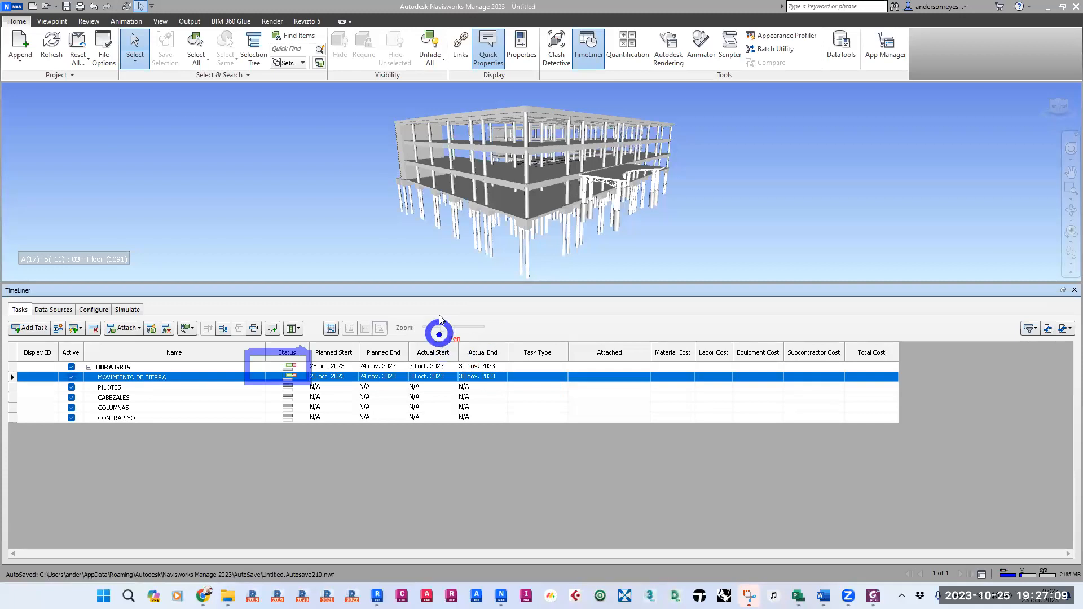
left_click_drag(437, 296, 435, 325)
left_click_drag(489, 295, 487, 332)
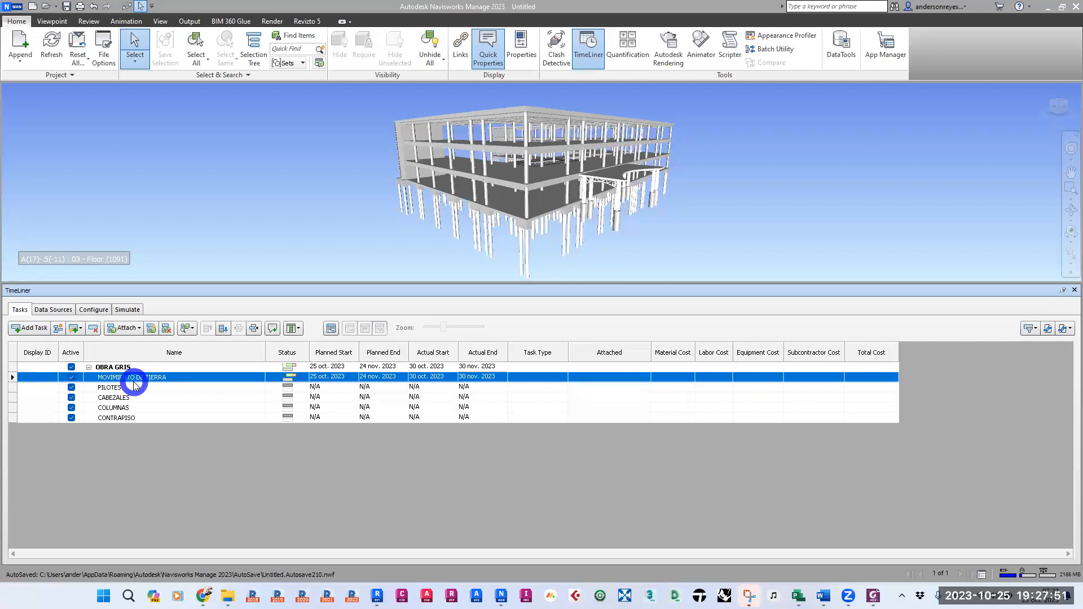
Change the actual end of MOVIMIENTO DE TIERRA to 24 nov. 2023
left_click(491, 377)
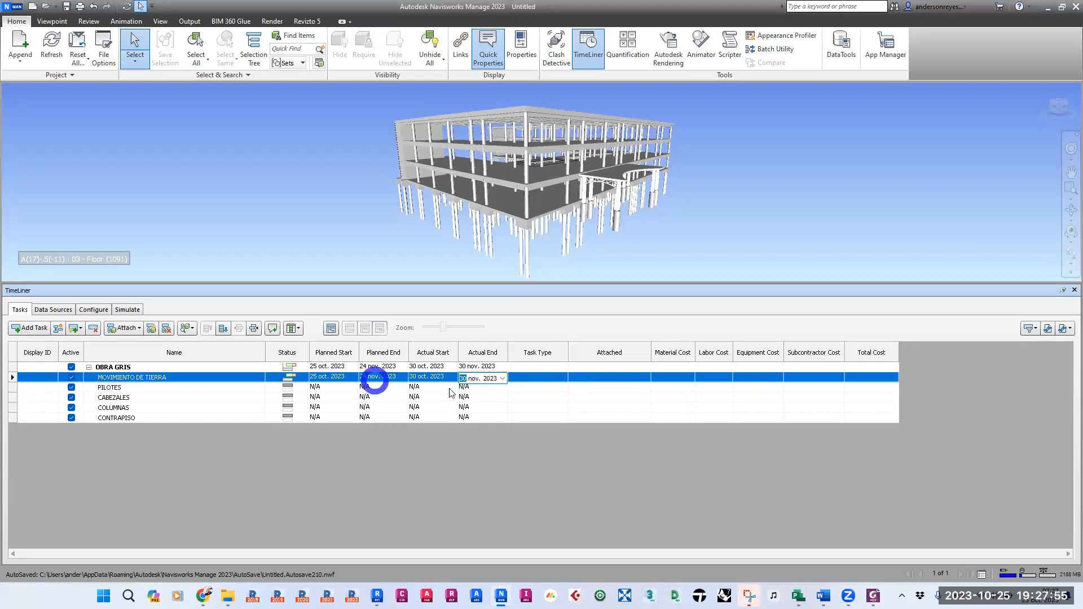
left_click(502, 378)
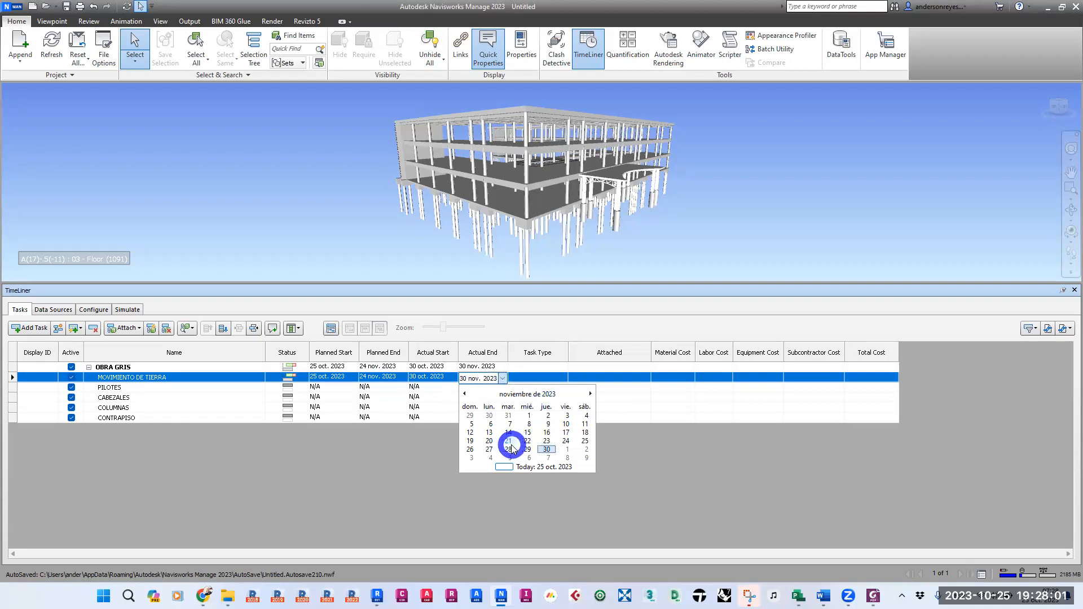
left_click(566, 441)
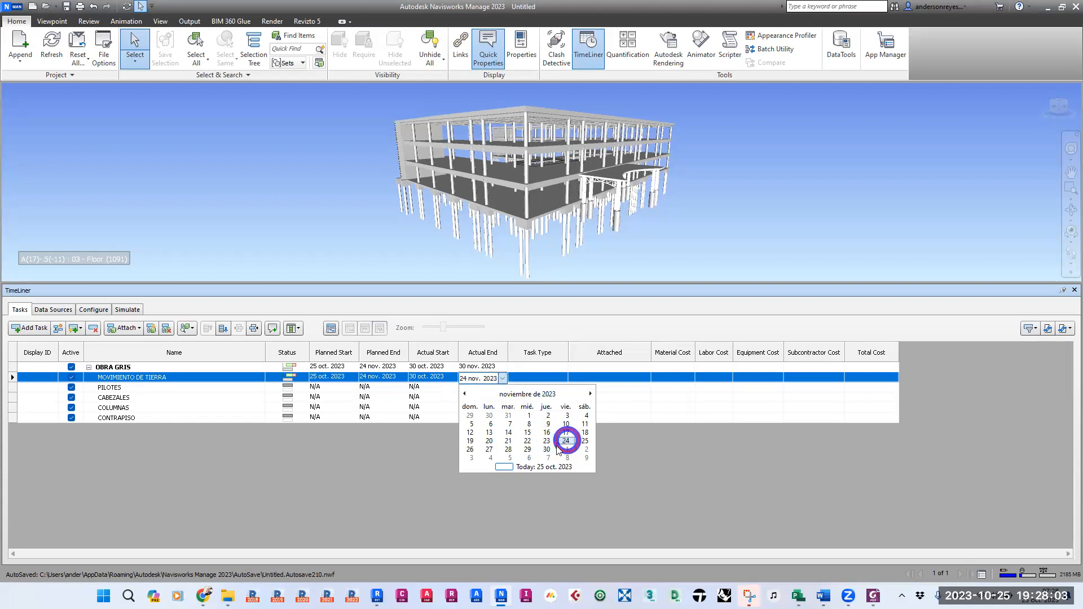
Display the Gantt chart beside the task list, widen its area and raise its zoom to the maximum
left_click(475, 480)
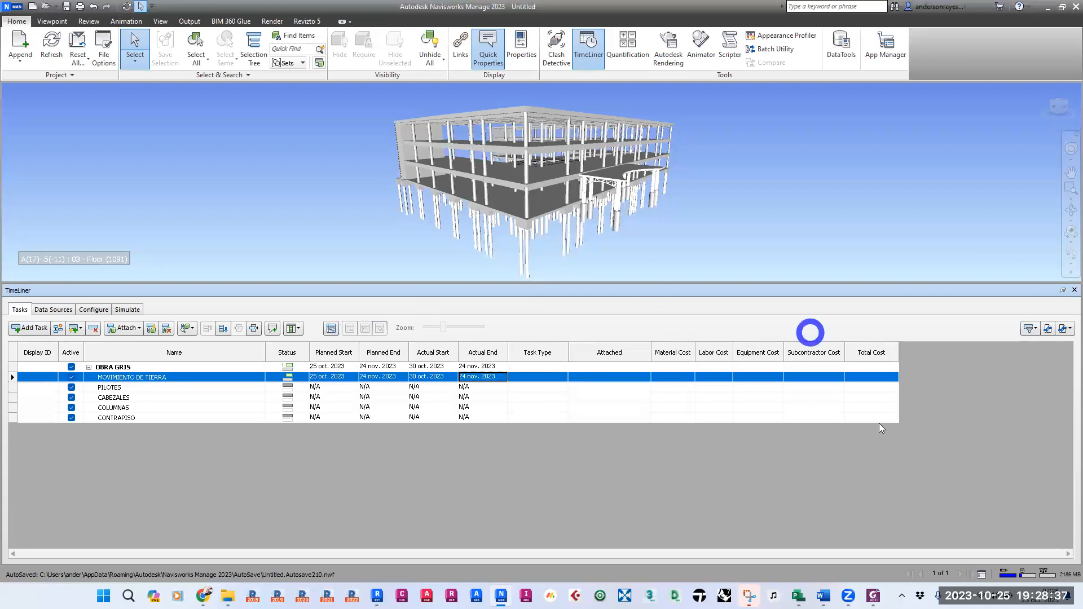
left_click(330, 328)
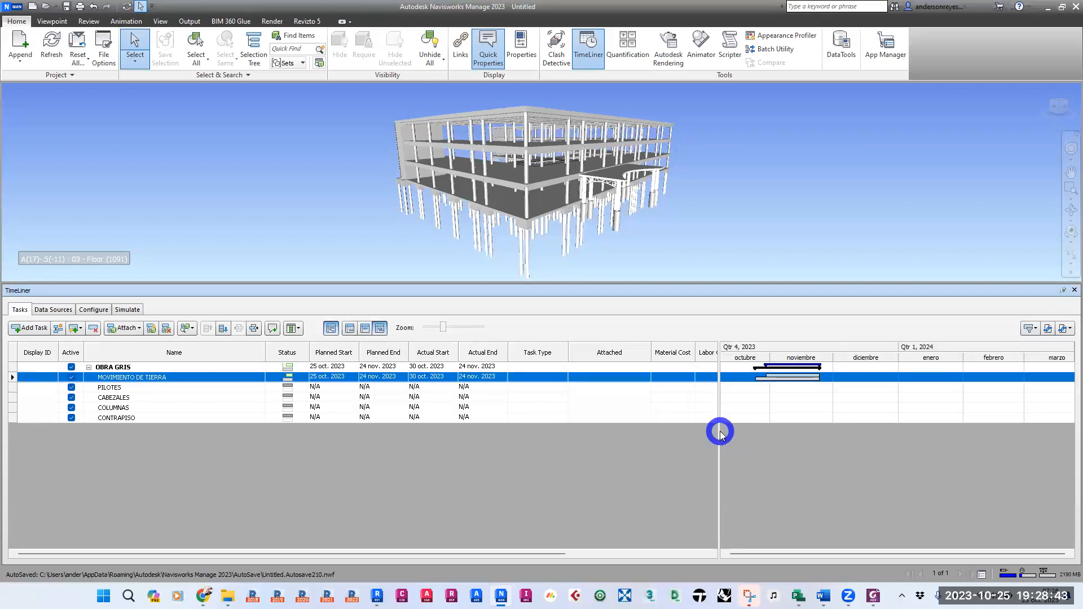
left_click_drag(717, 432, 540, 413)
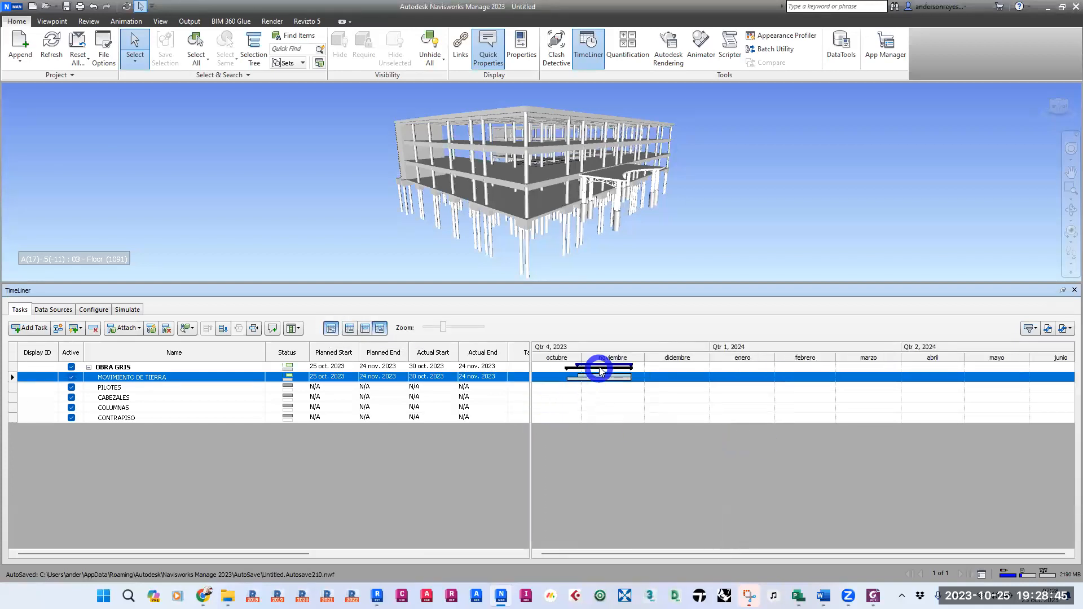
left_click_drag(443, 329, 524, 321)
left_click(556, 397)
left_click(684, 477)
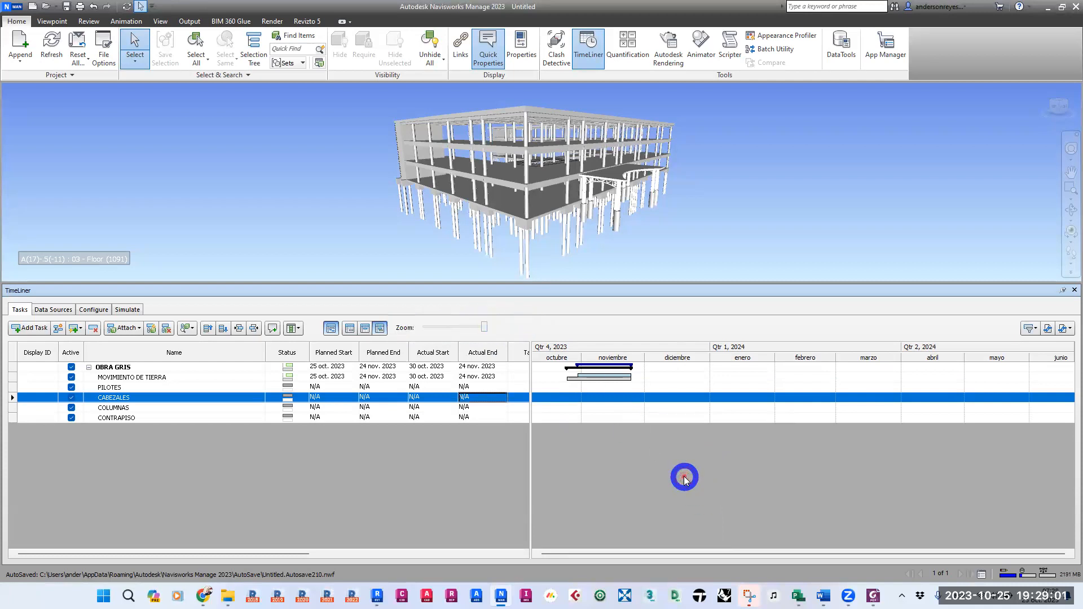
Show the planned dates in the Gantt chart and try to zoom its time scale in further
left_click(349, 332)
left_click_drag(484, 328, 527, 332)
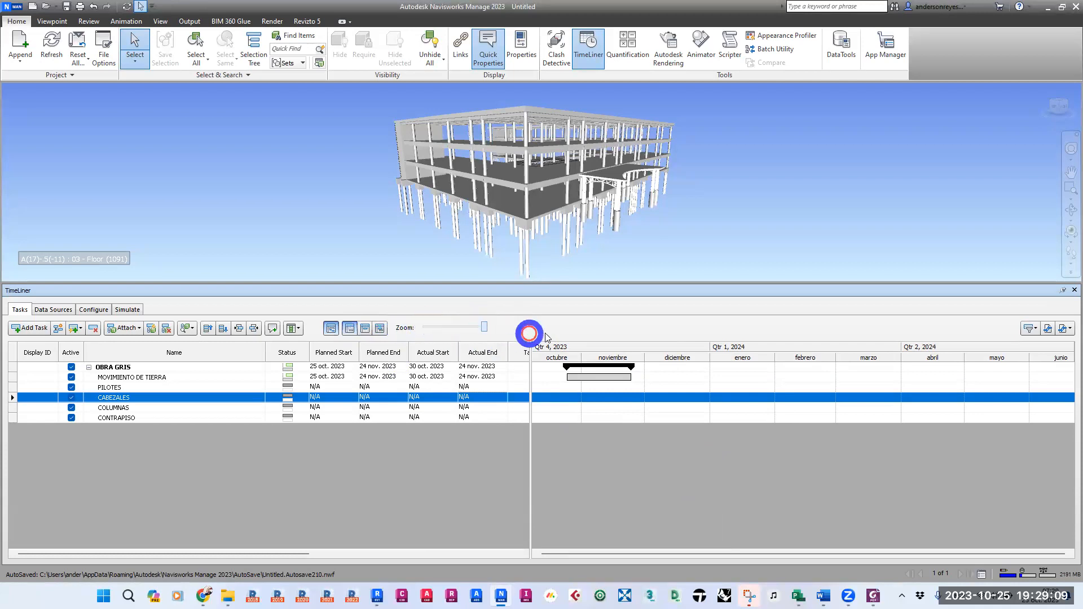
left_click(564, 417)
left_click(548, 386)
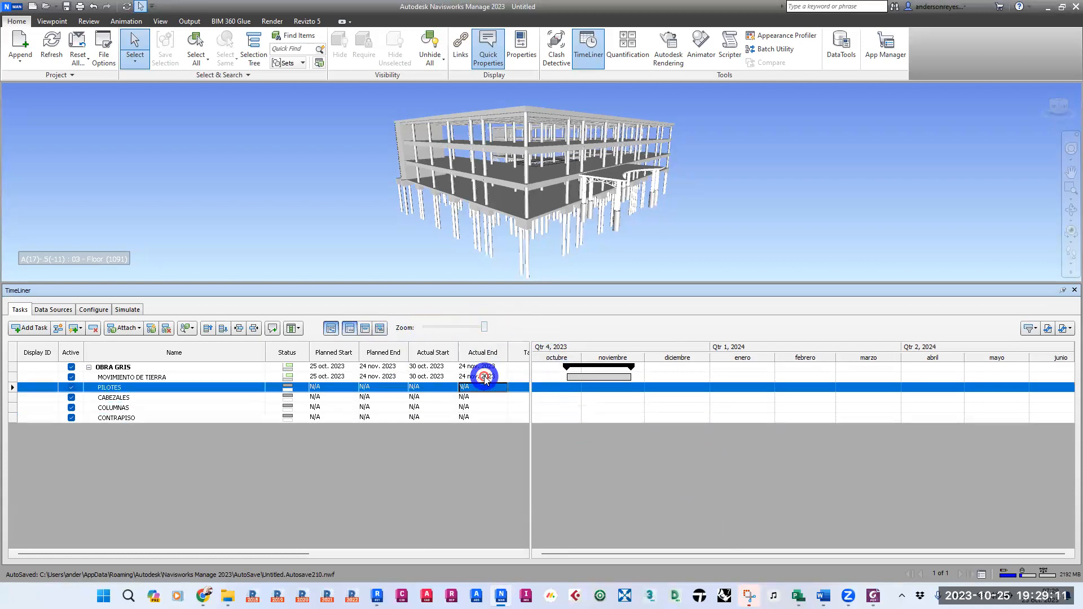
left_click(430, 367)
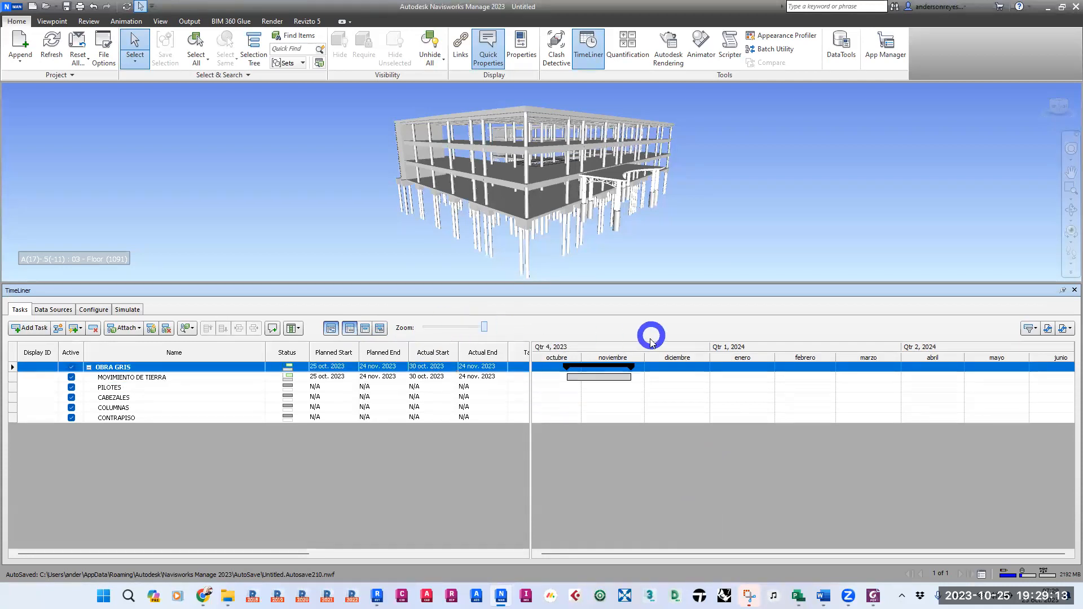
left_click(611, 397)
left_click_drag(483, 326, 695, 333)
left_click(817, 457)
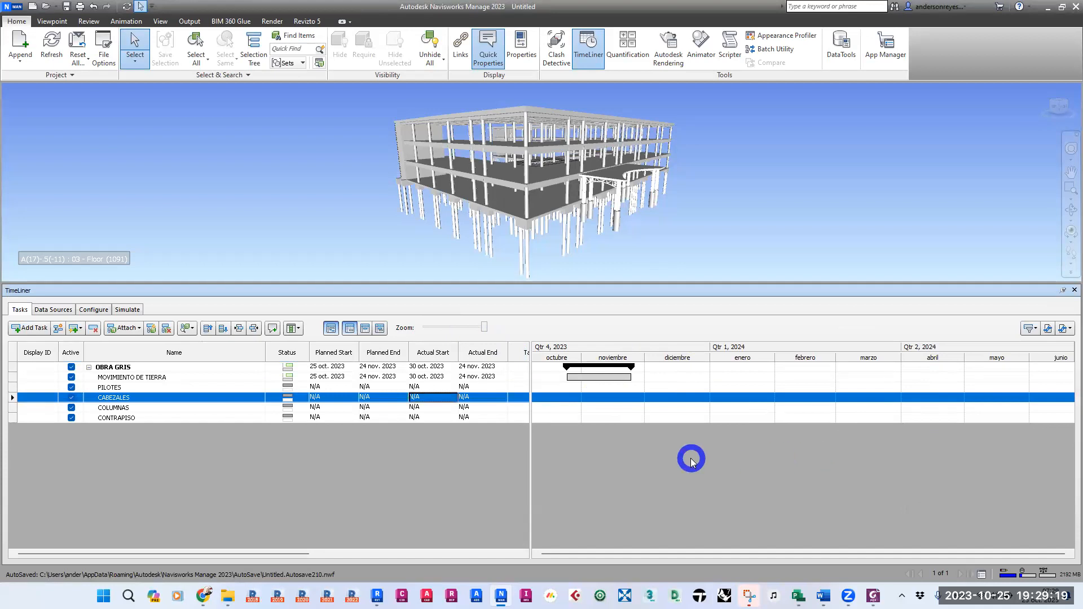
Compare the actual-date and planned-date Gantt bars, ending on the planned versus actual display
left_click(366, 329)
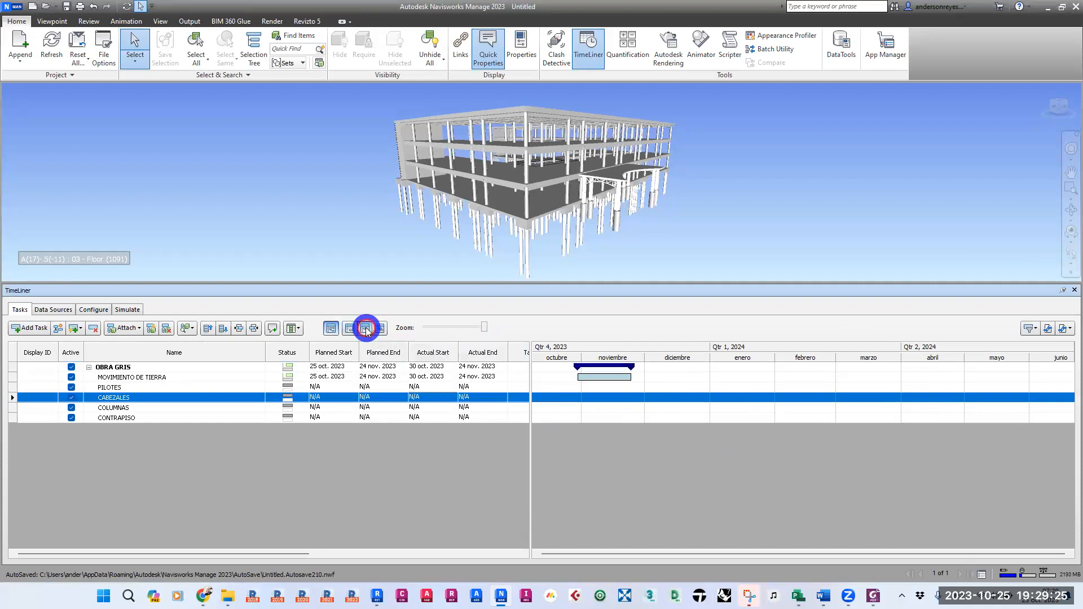
left_click(349, 329)
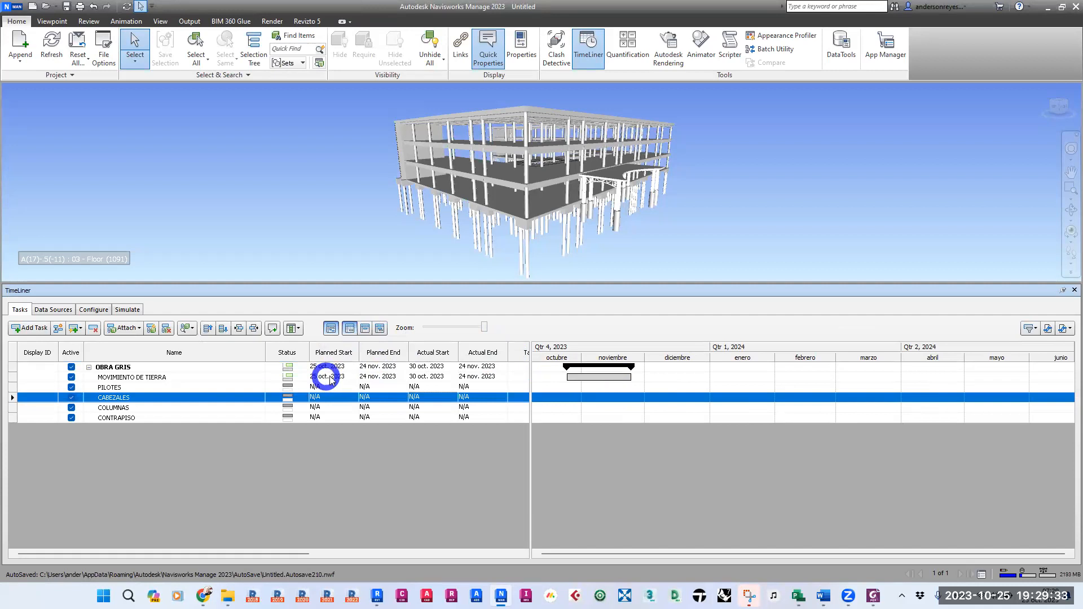
left_click(366, 328)
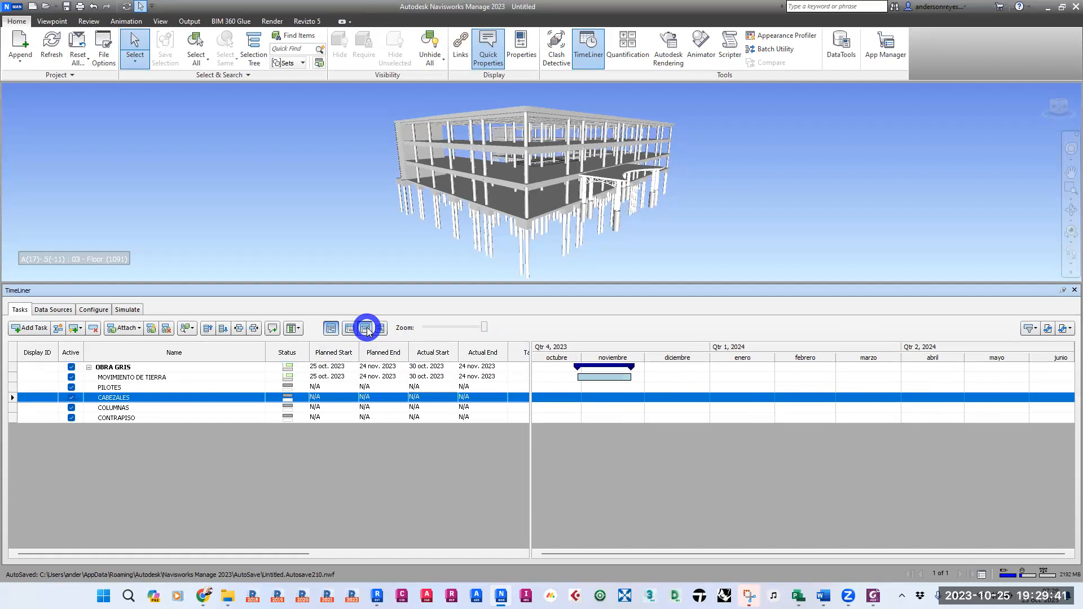
left_click(380, 330)
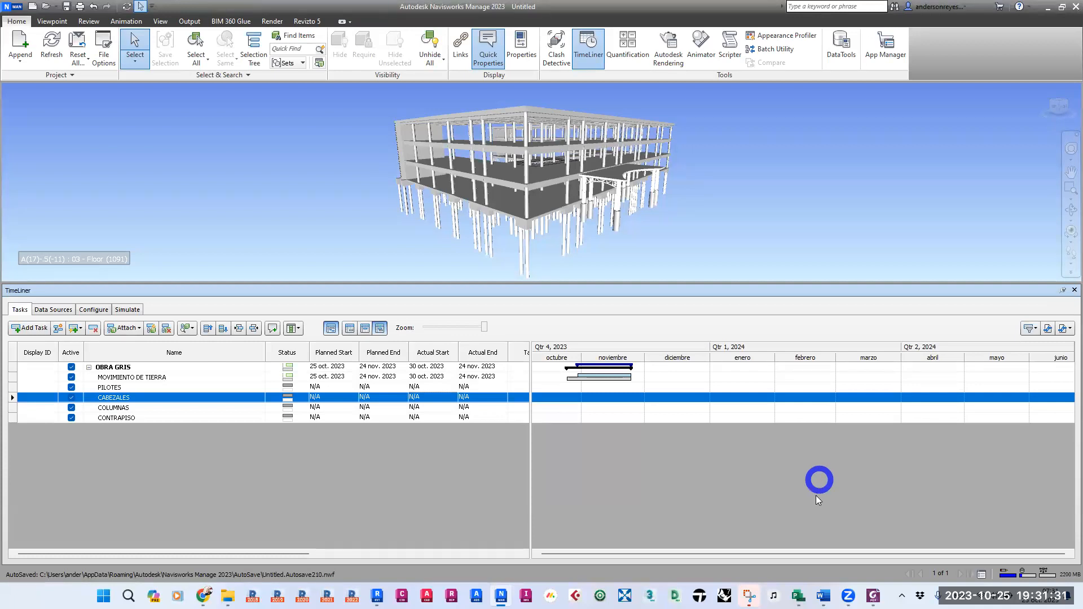
Switch to Microsoft Project and examine the 221027_Cronograma Obra Gris schedule, widening the Gantt area to view its task bars
left_click(798, 595)
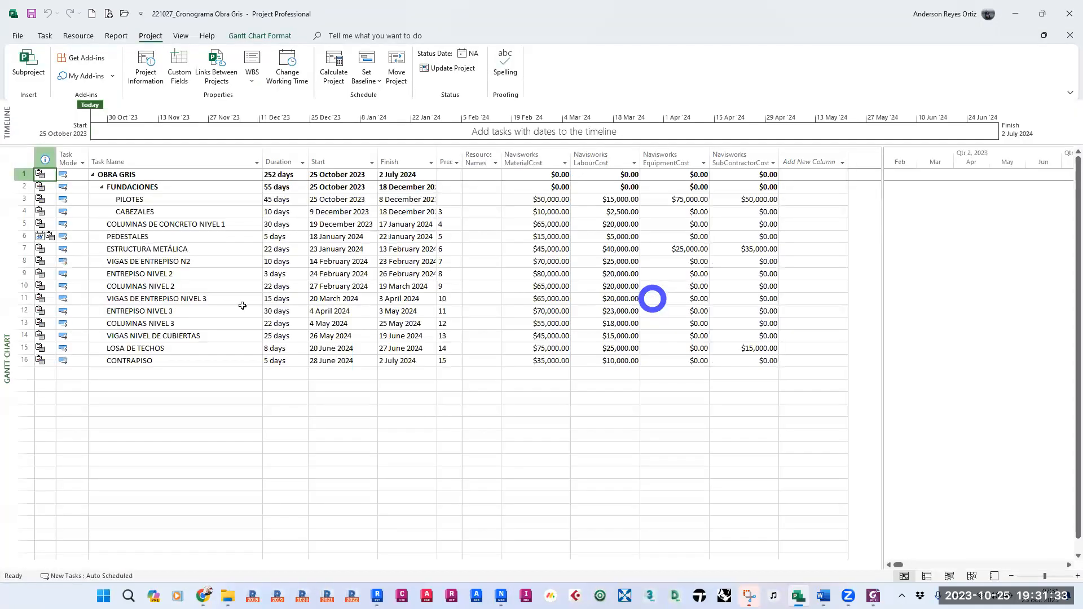
left_click(176, 423)
left_click(172, 472)
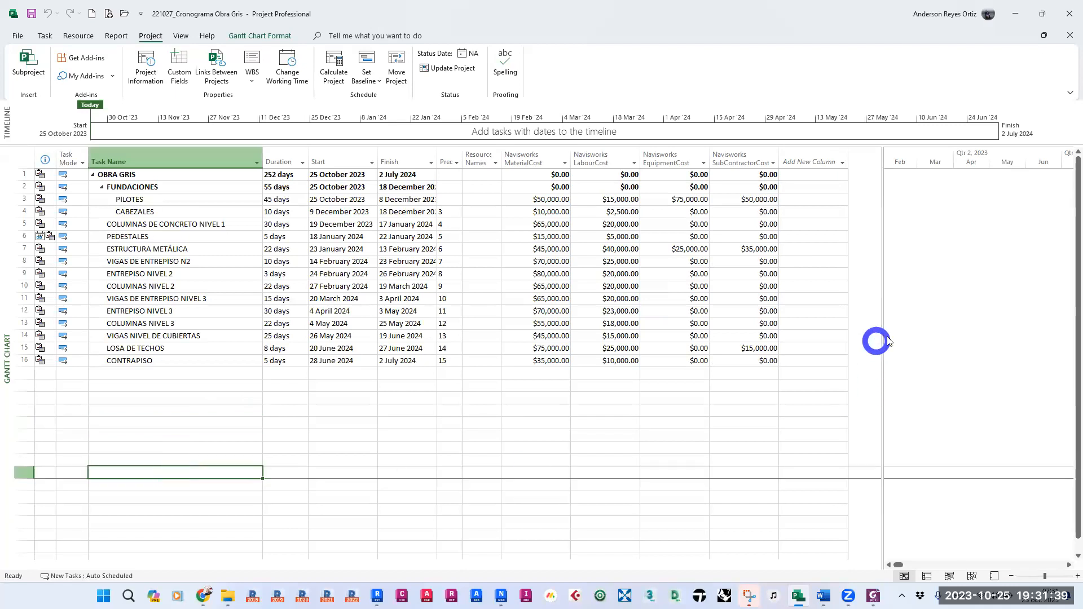
left_click_drag(882, 336, 753, 333)
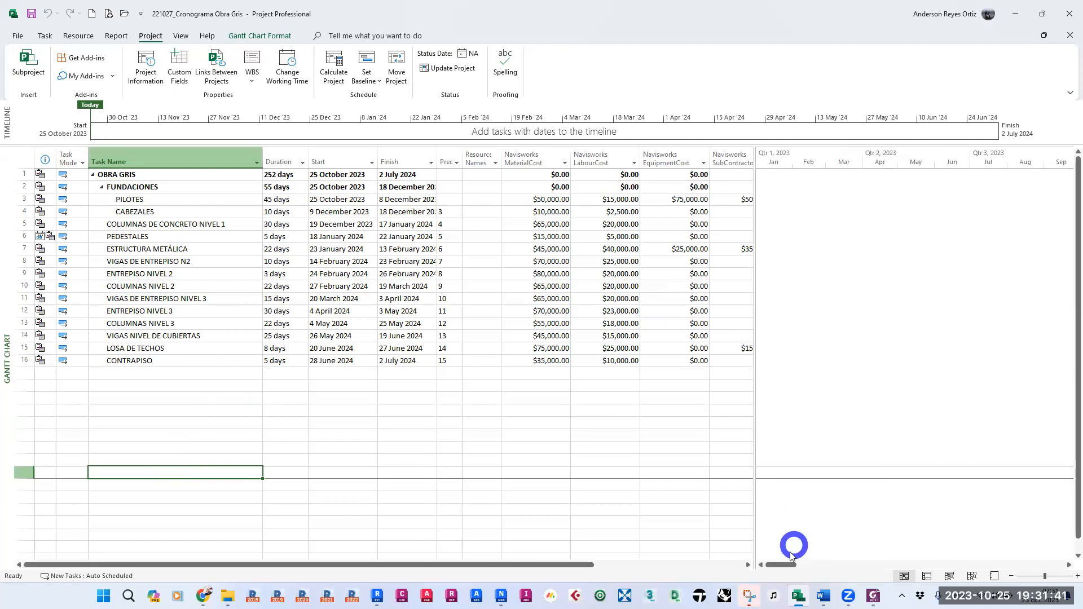
left_click_drag(781, 564, 820, 553)
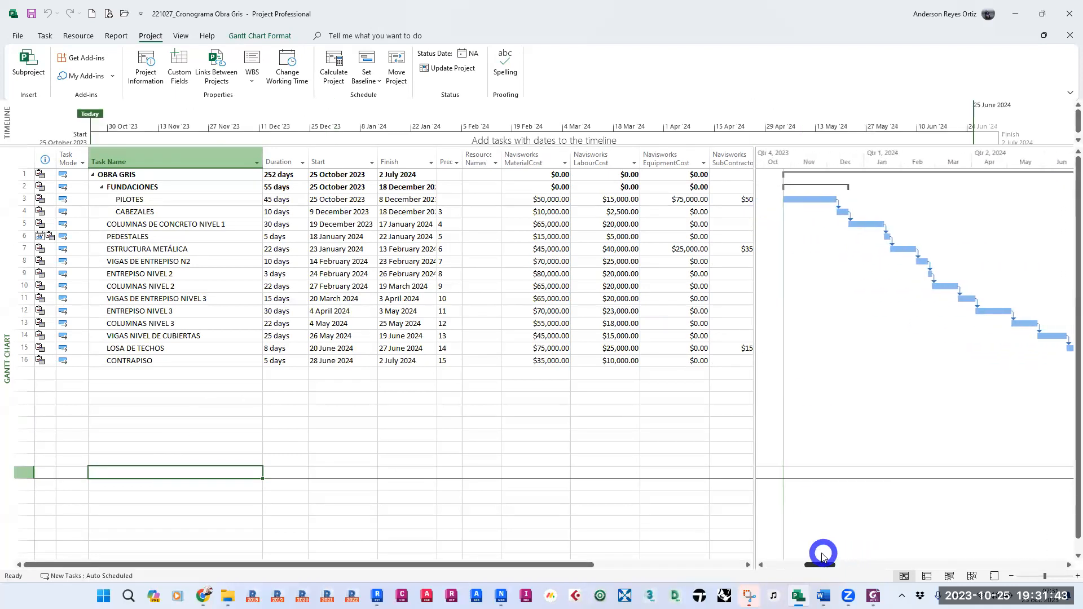
left_click(224, 383)
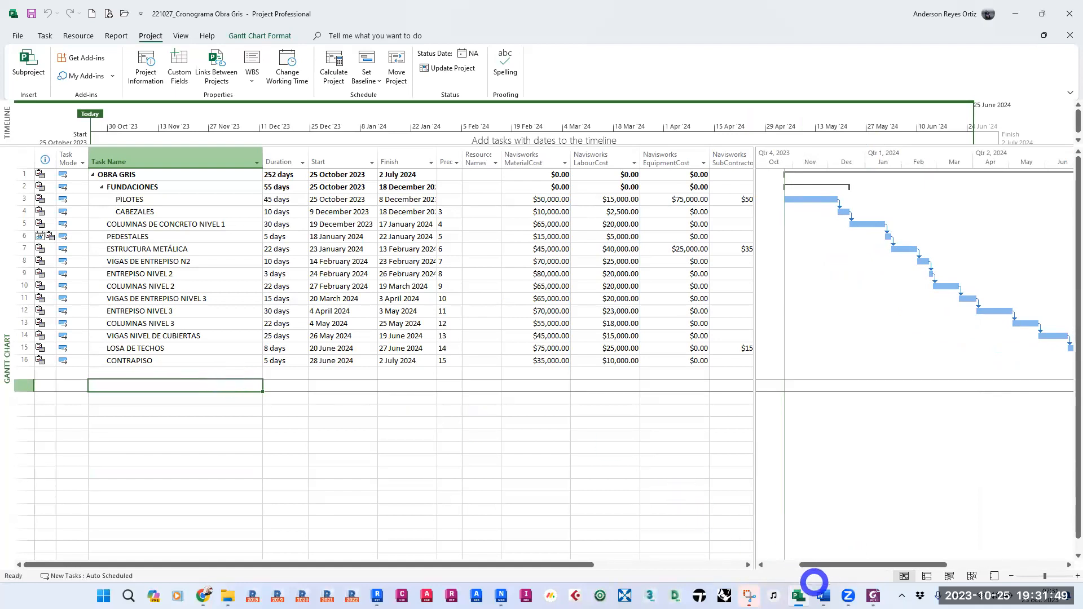
Return to Navisworks and delete the OBRA GRIS task together with its subtasks
left_click(501, 596)
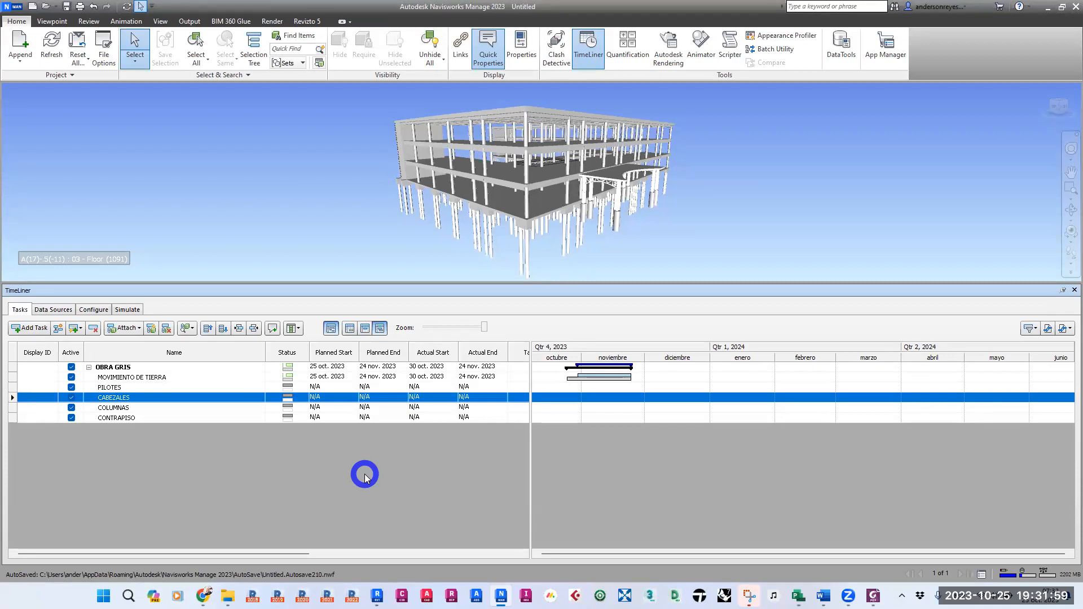
left_click(133, 366)
left_click(94, 329)
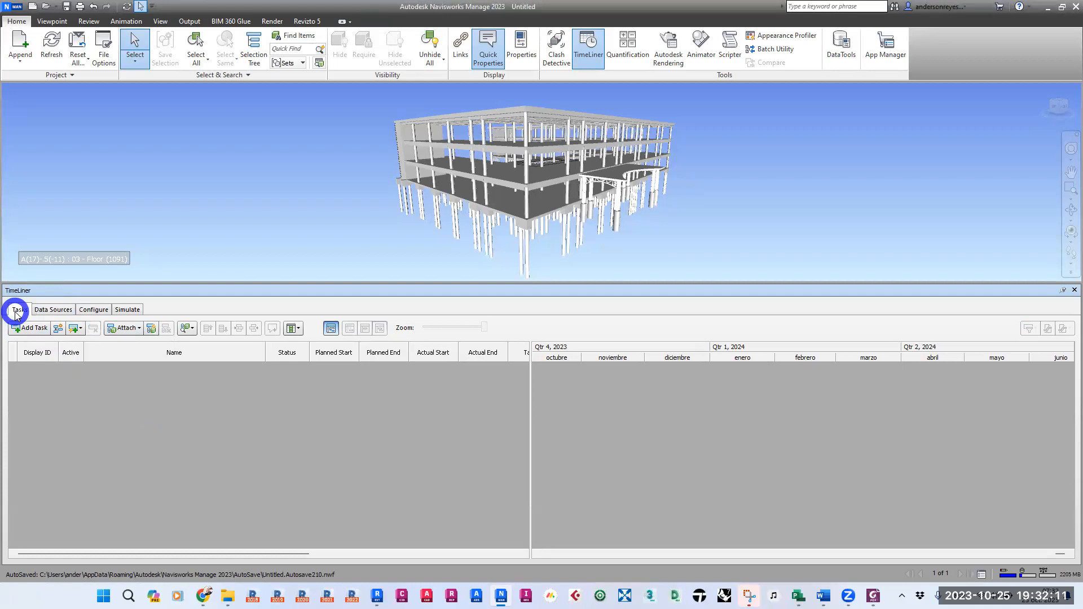
Add a Microsoft Project 2007-2013 data source using the schedule MPP file stored under the Para clase folder
left_click(52, 310)
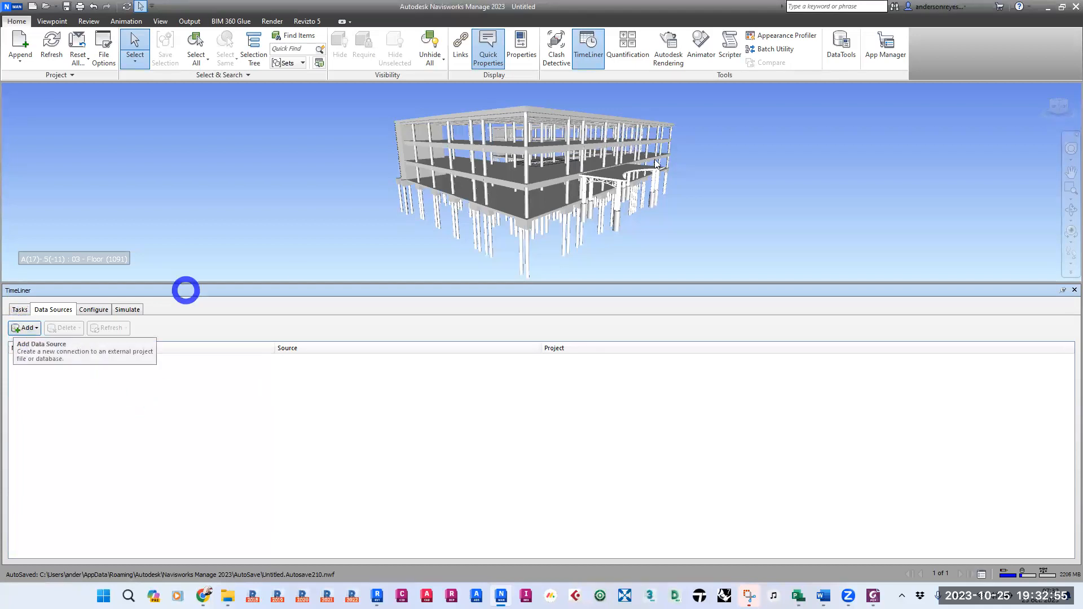
left_click(35, 329)
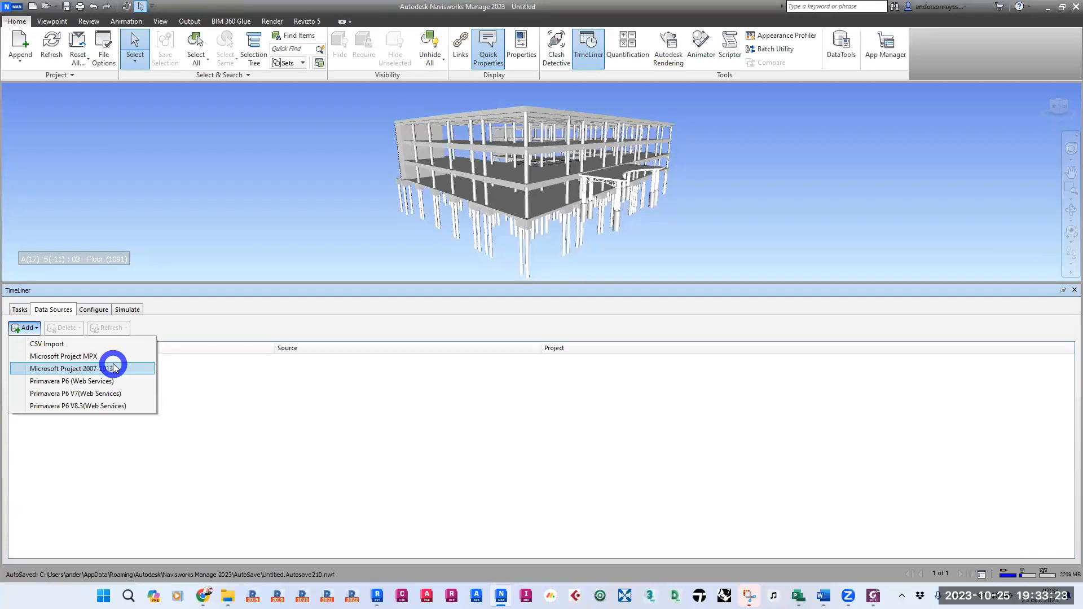
left_click(145, 369)
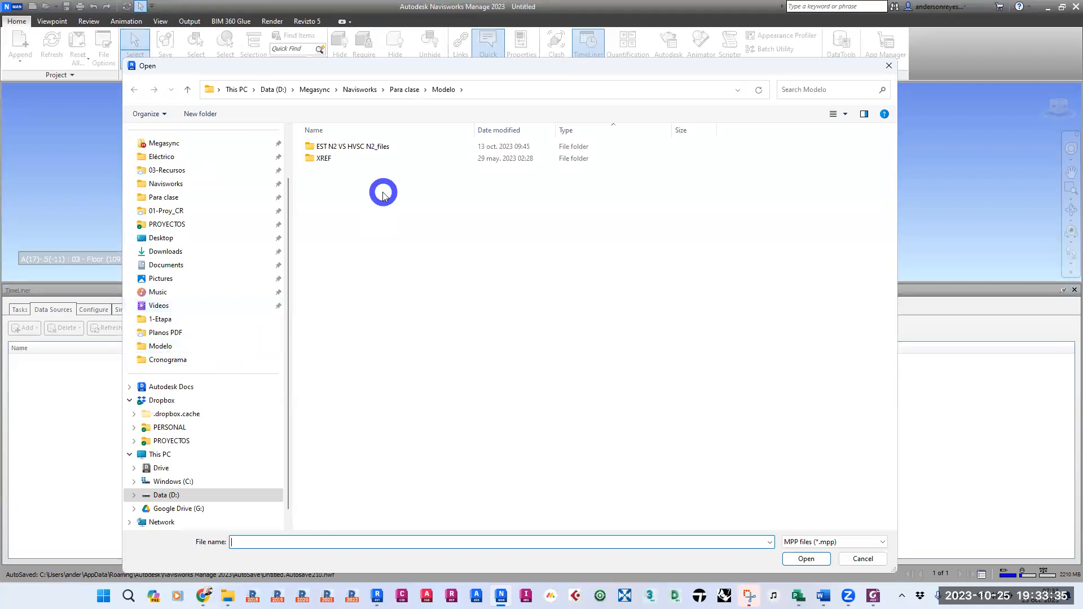
left_click(359, 89)
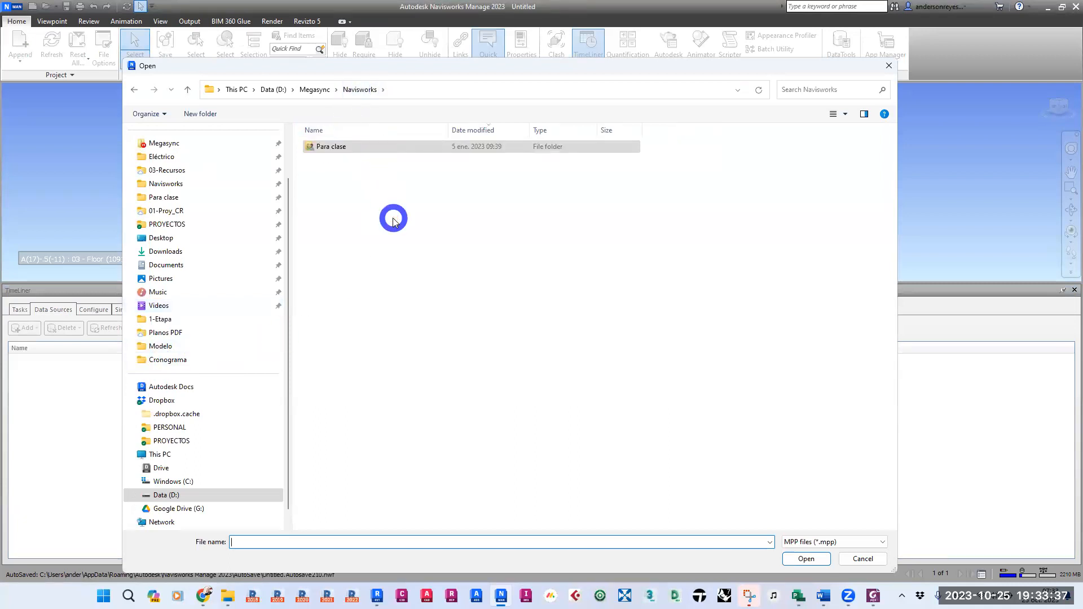
left_click(330, 147)
double_click(332, 148)
double_click(331, 171)
double_click(347, 148)
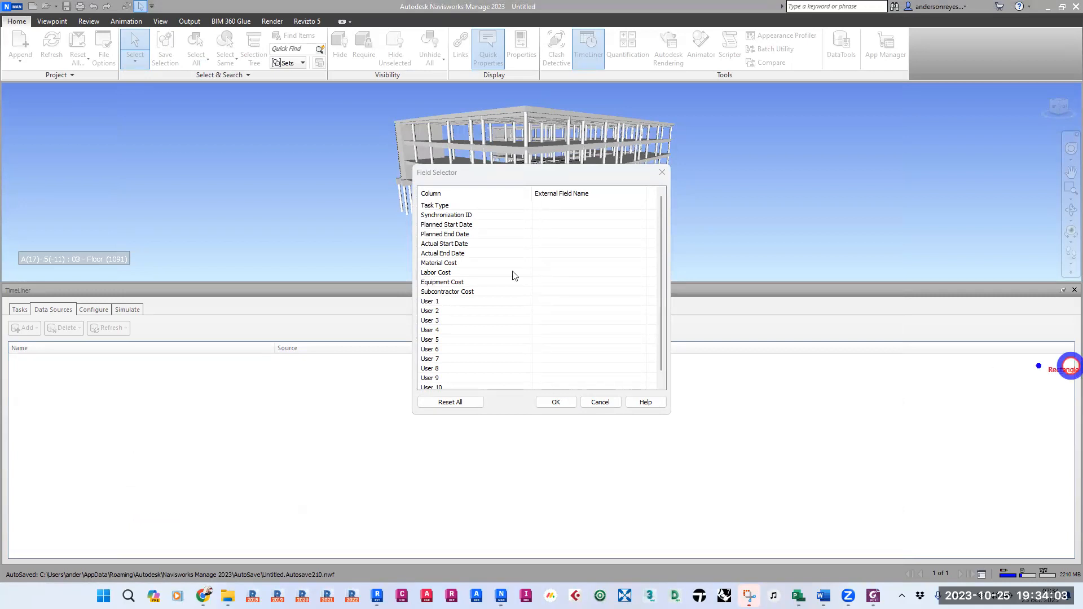
mouse_move(388, 145)
left_mouse_down()
mouse_move(521, 181)
mouse_move(527, 436)
left_mouse_up()
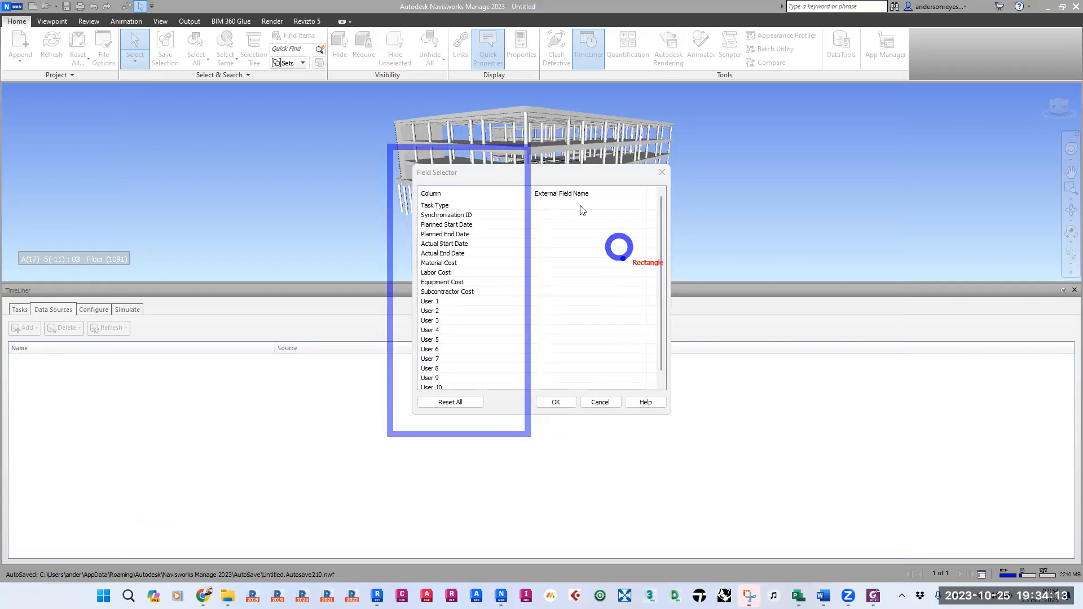
mouse_move(538, 148)
left_mouse_down()
mouse_move(652, 211)
mouse_move(679, 285)
mouse_move(670, 438)
left_mouse_up()
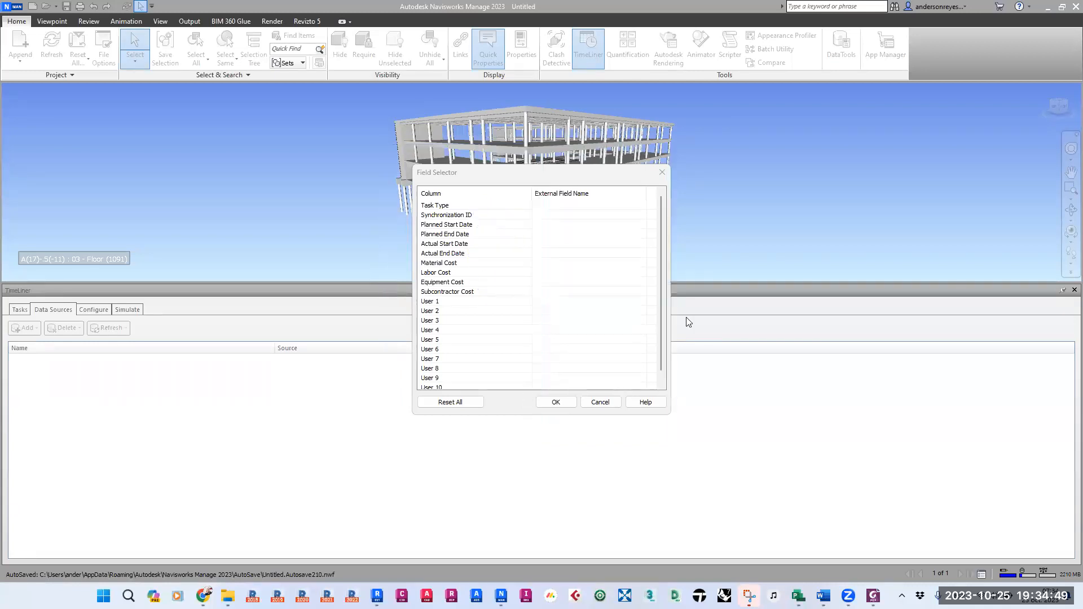
Map Synchronization ID to the external field ID and Planned Start Date to the external field Start
left_click(578, 216)
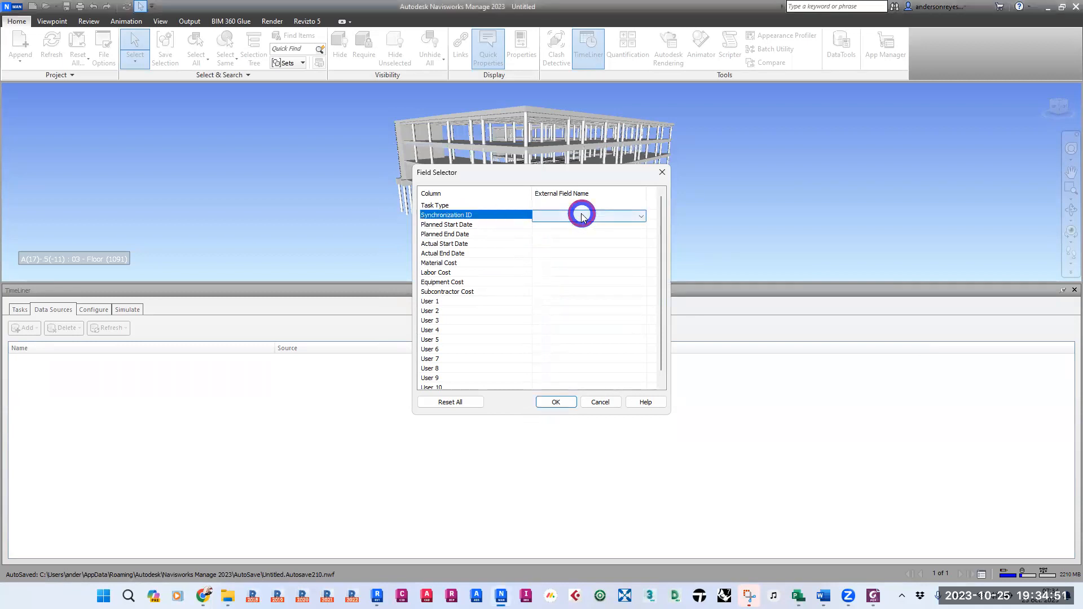
left_click(579, 217)
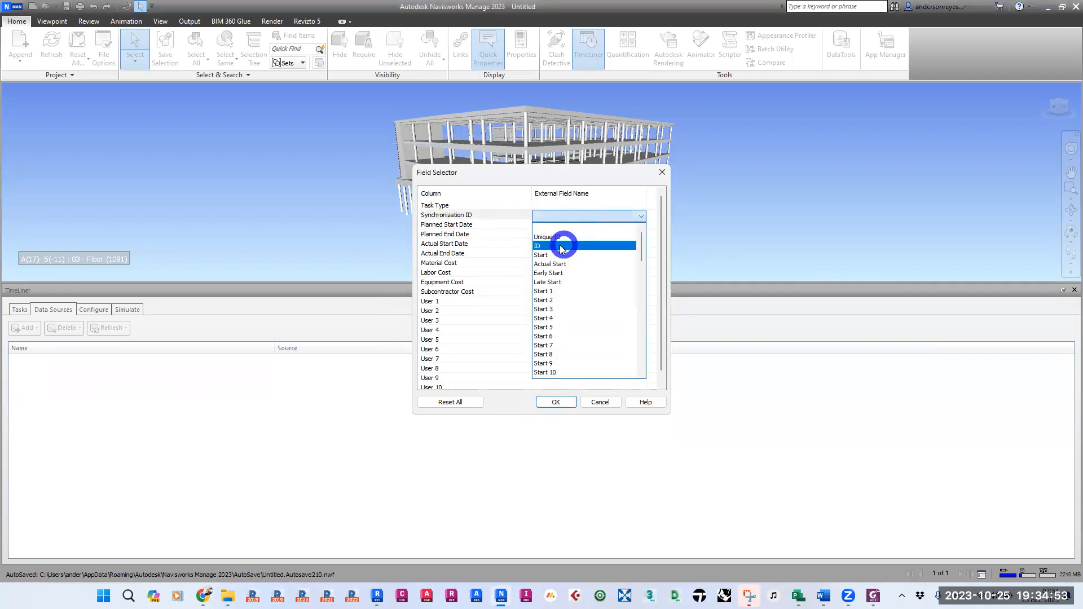
left_click(540, 247)
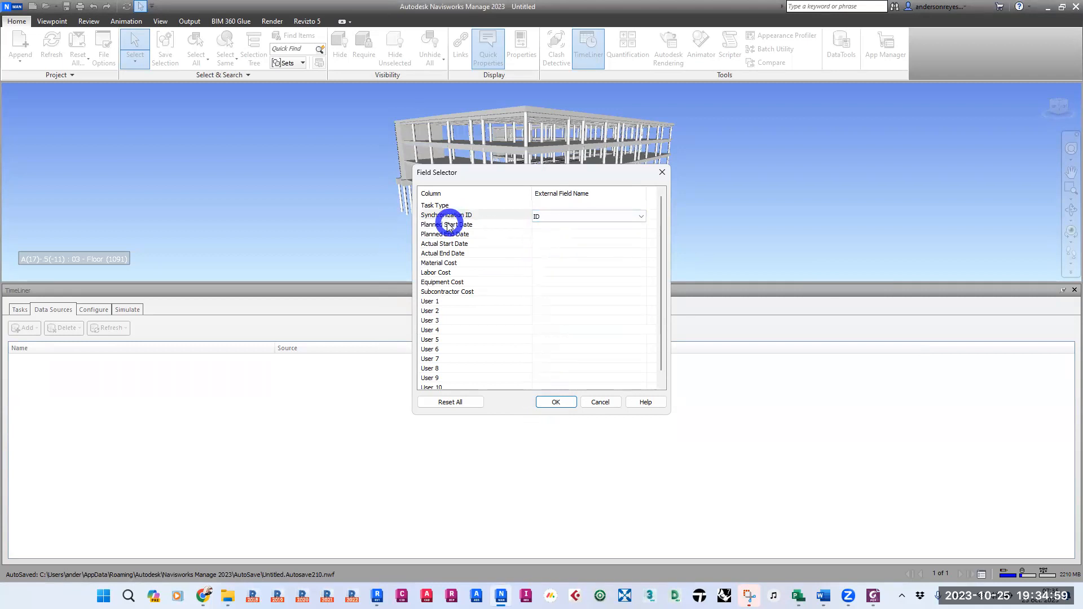
left_click(599, 225)
left_click(609, 226)
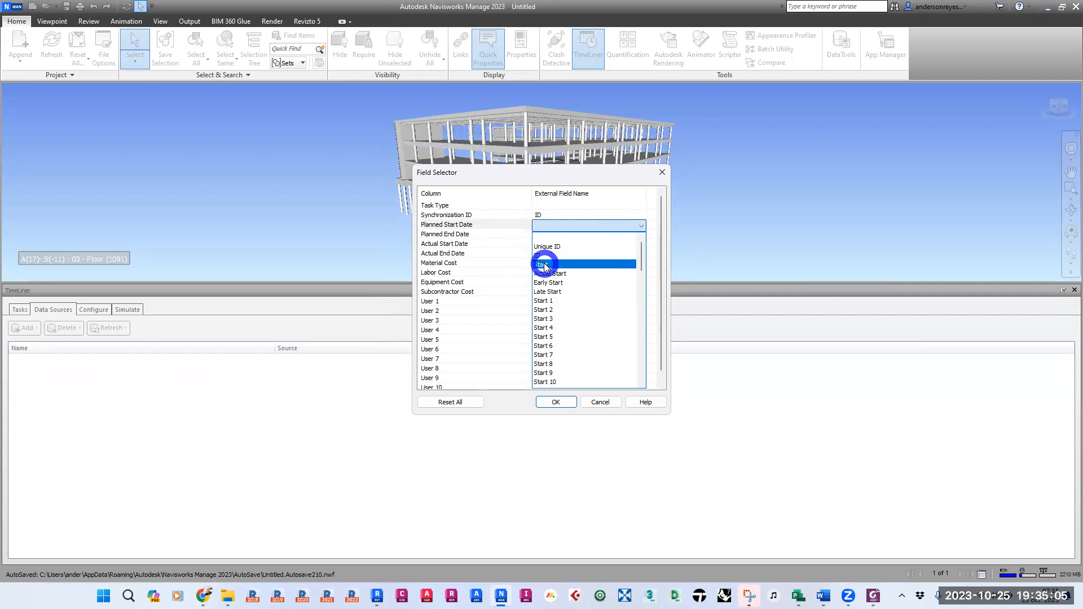
left_click(544, 265)
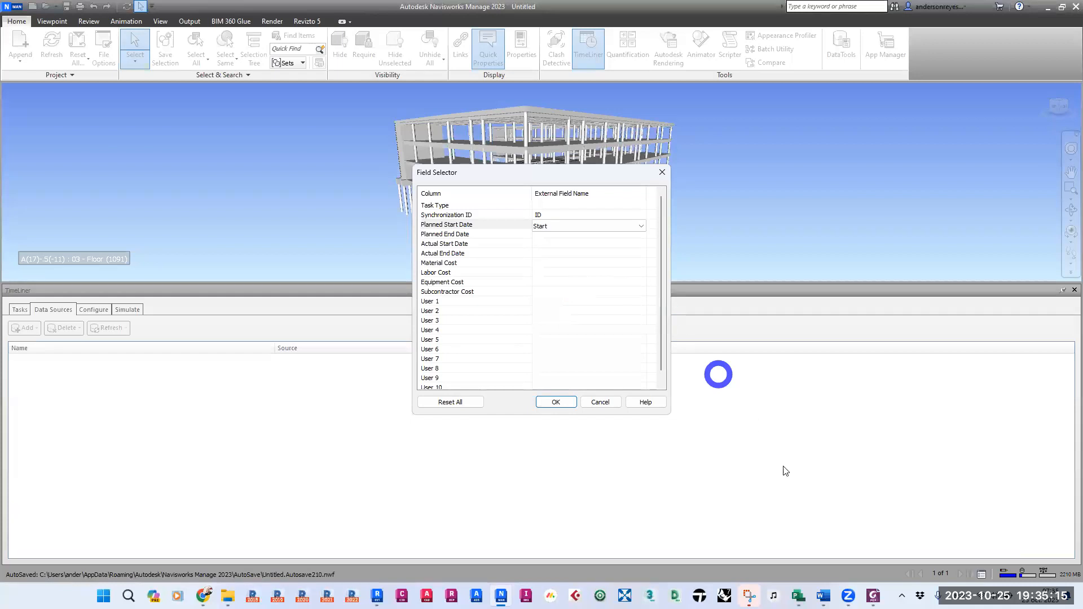
Check the schedule's columns in Microsoft Project, then go back to the field mapping in Navisworks
left_click(798, 594)
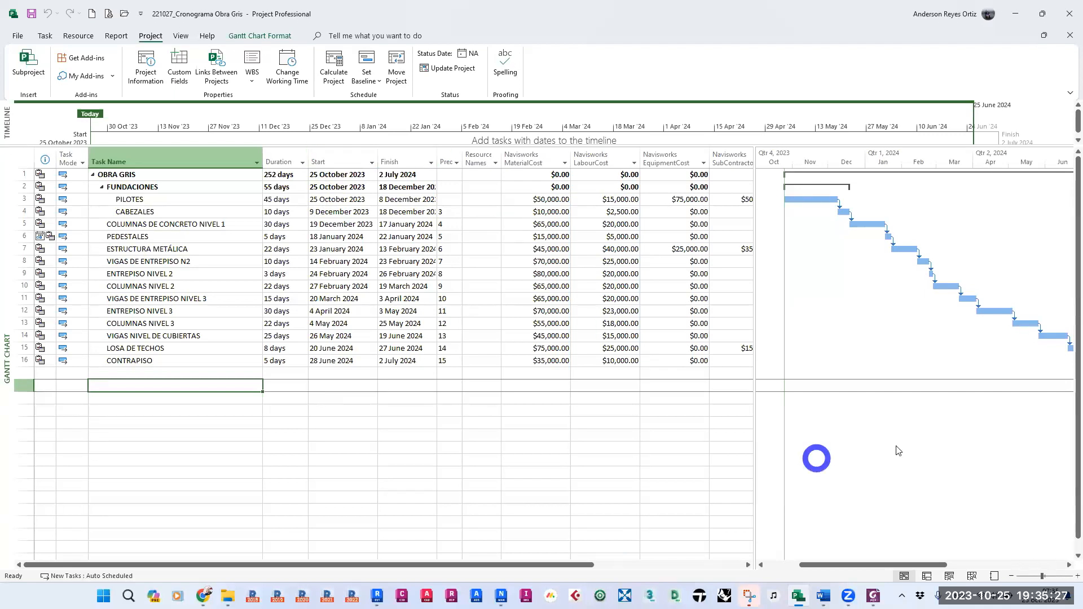
left_click(1015, 14)
left_click(567, 226)
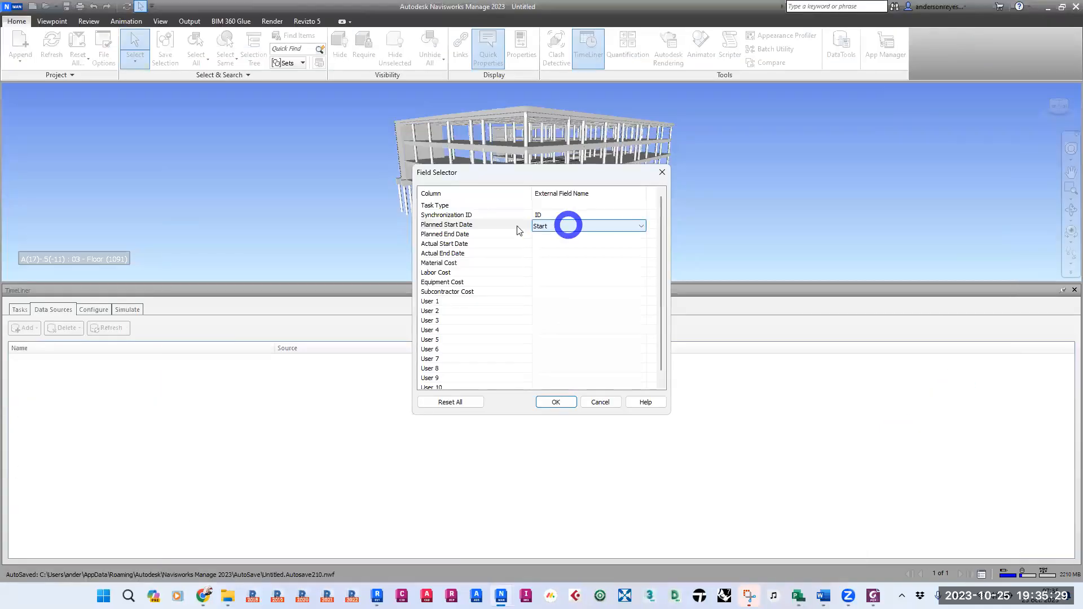
Map Planned End Date to the external field Finish and accept the field mapping
left_click(564, 235)
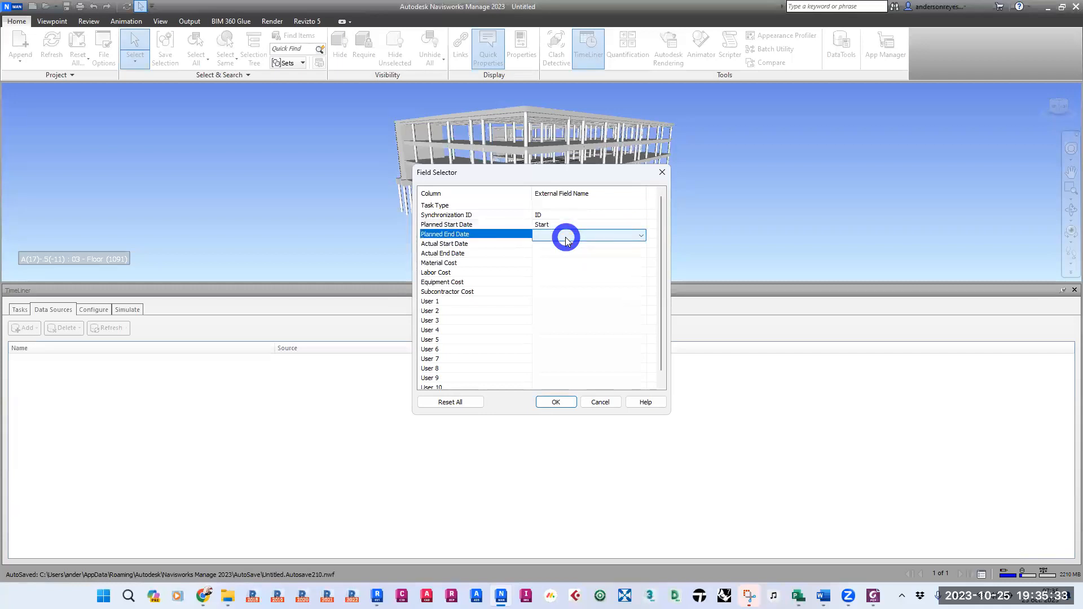
left_click(566, 237)
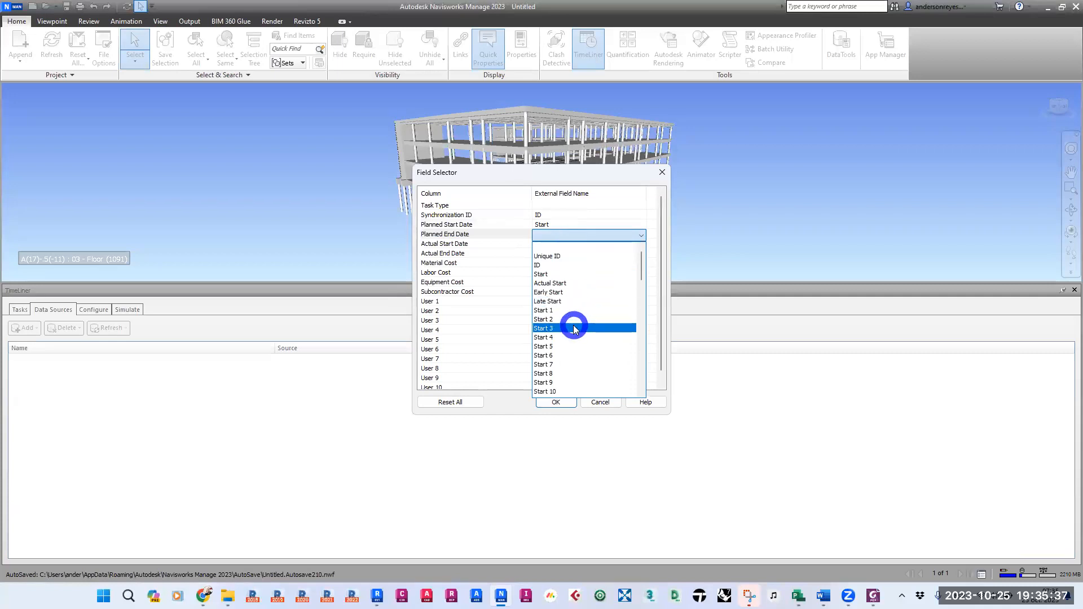
key("f")
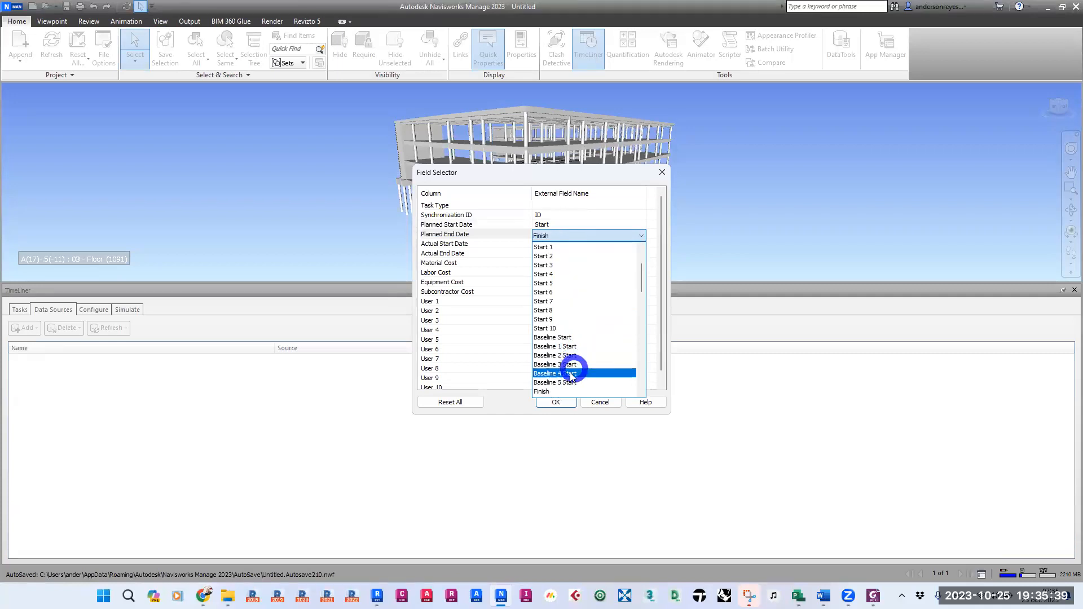
left_click(556, 391)
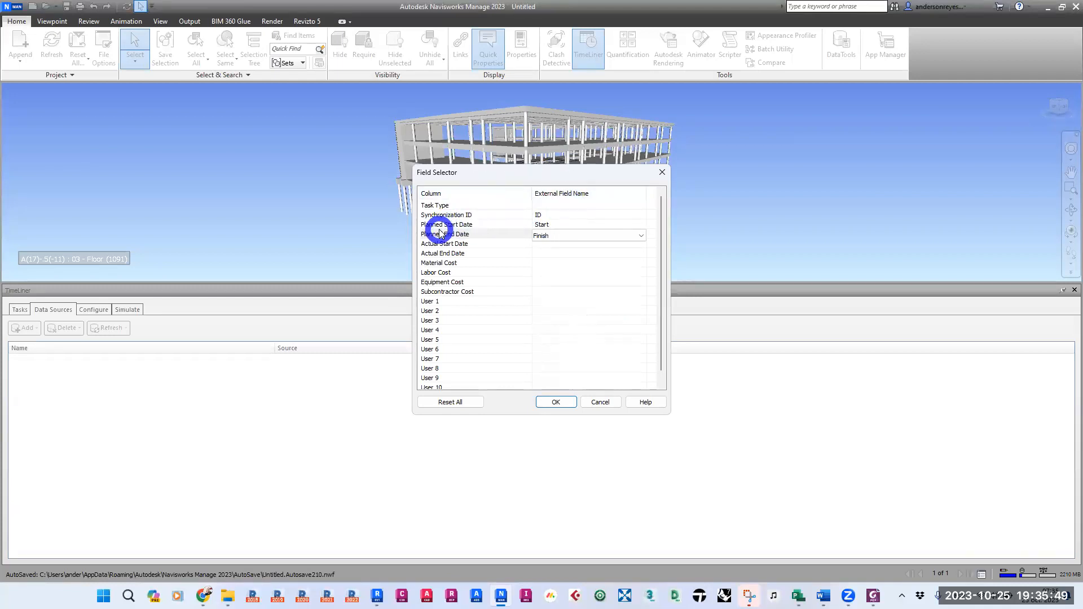
left_click_drag(660, 221, 658, 244)
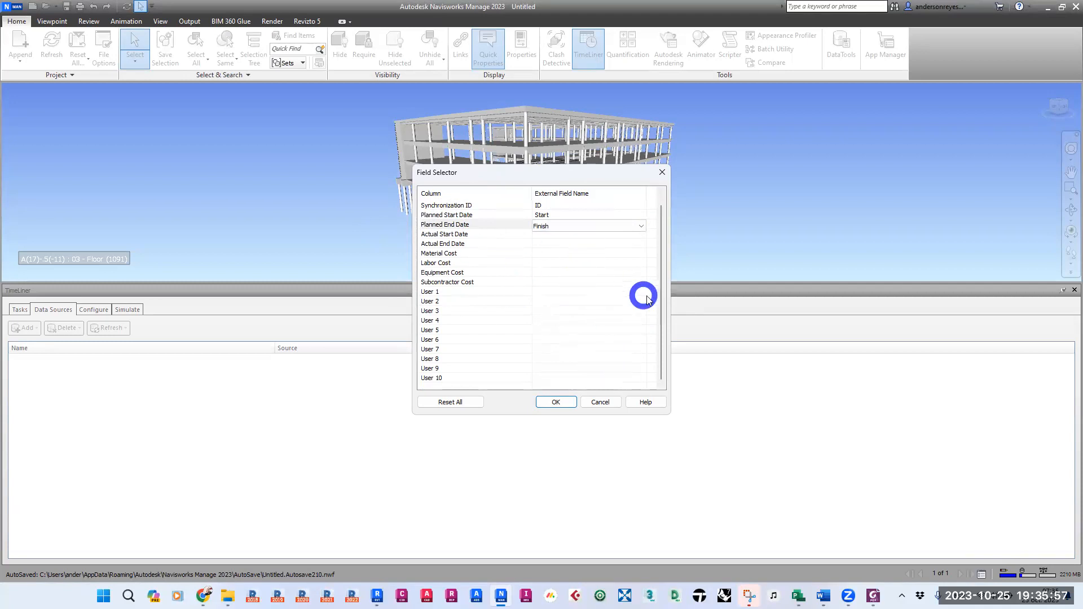
left_click_drag(658, 300, 661, 277)
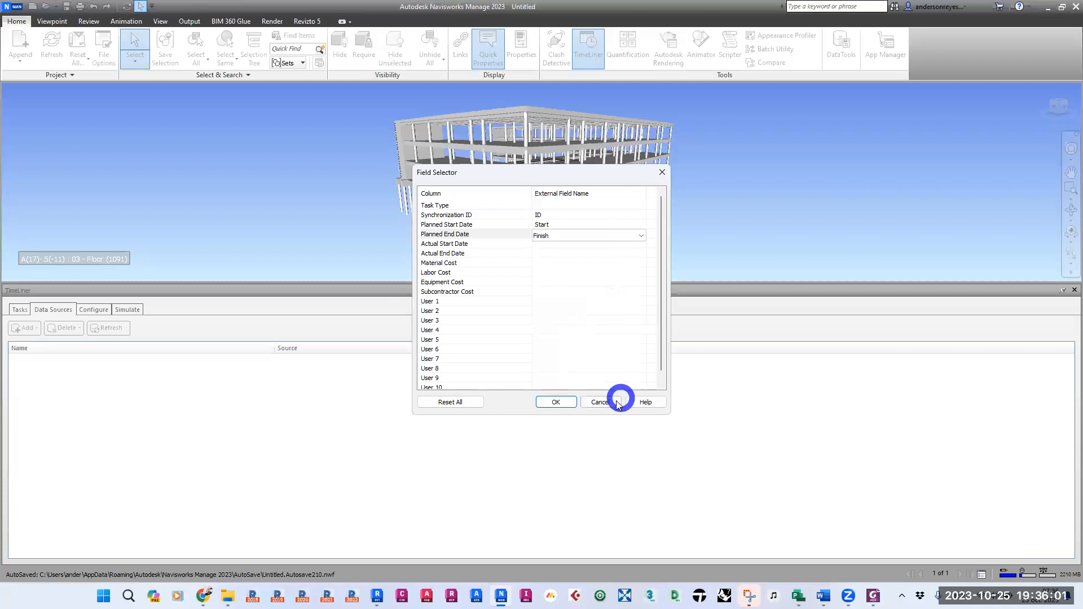
left_click(555, 401)
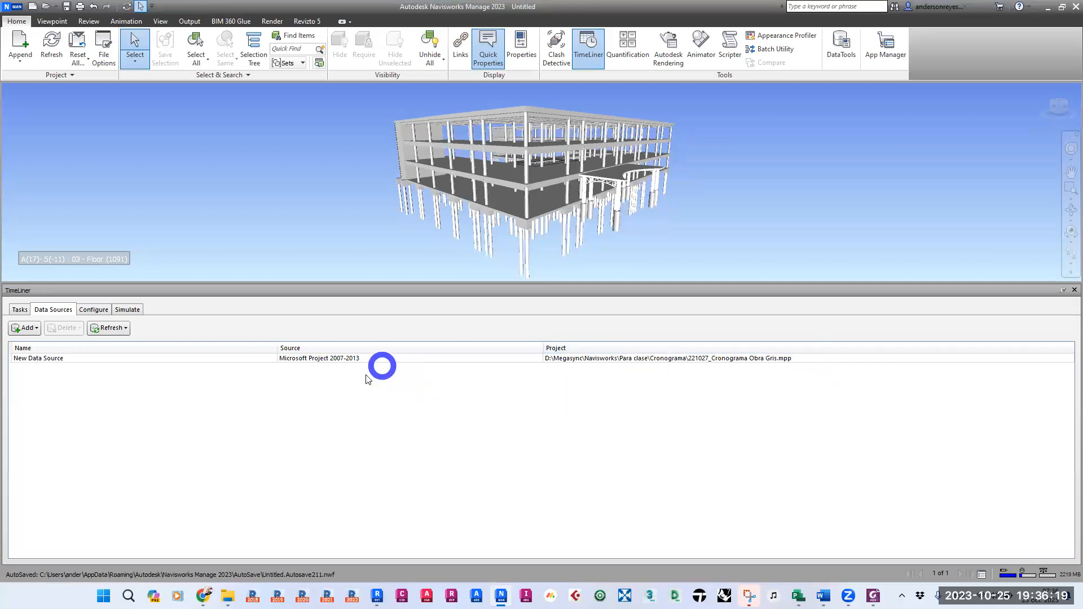
Rename the new data source as CRONOGRAMA O.G_PROJECT
double_click(86, 362)
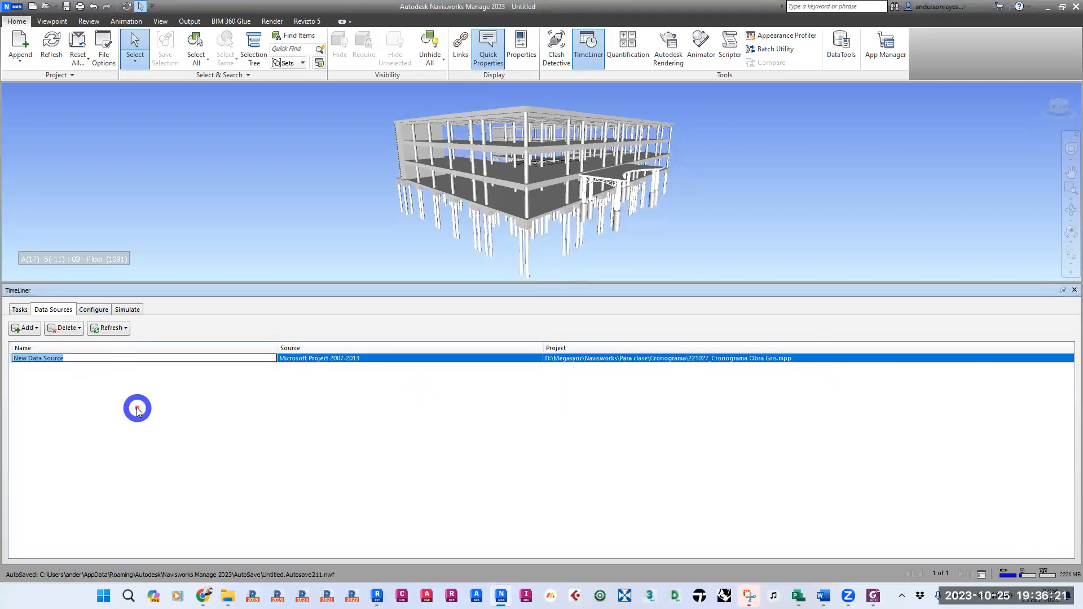
type("CRONOGRAMA O.G_PR")
type("OJECT")
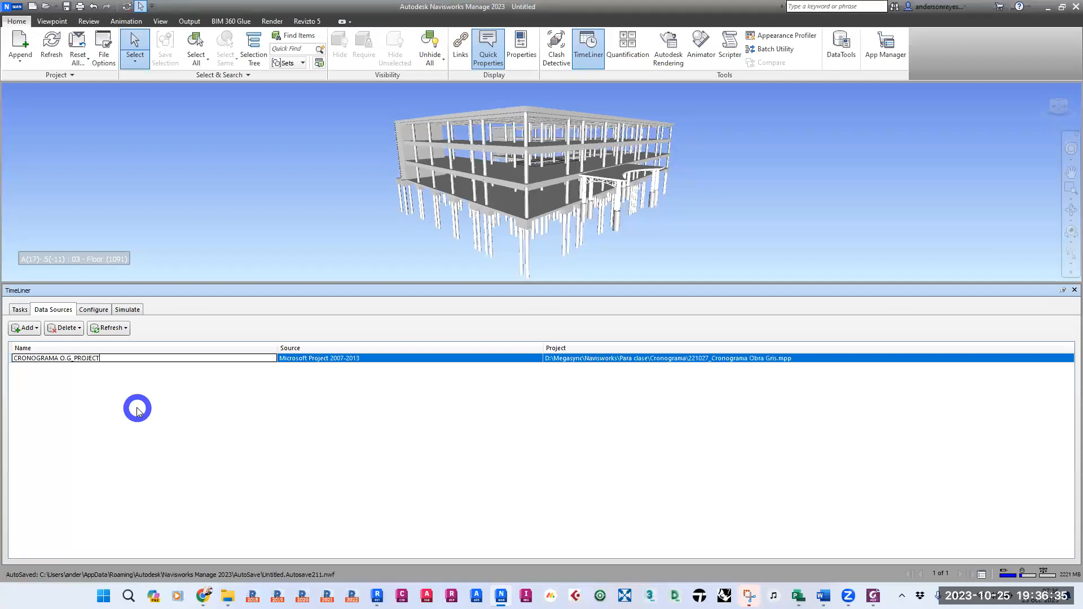
key("Return")
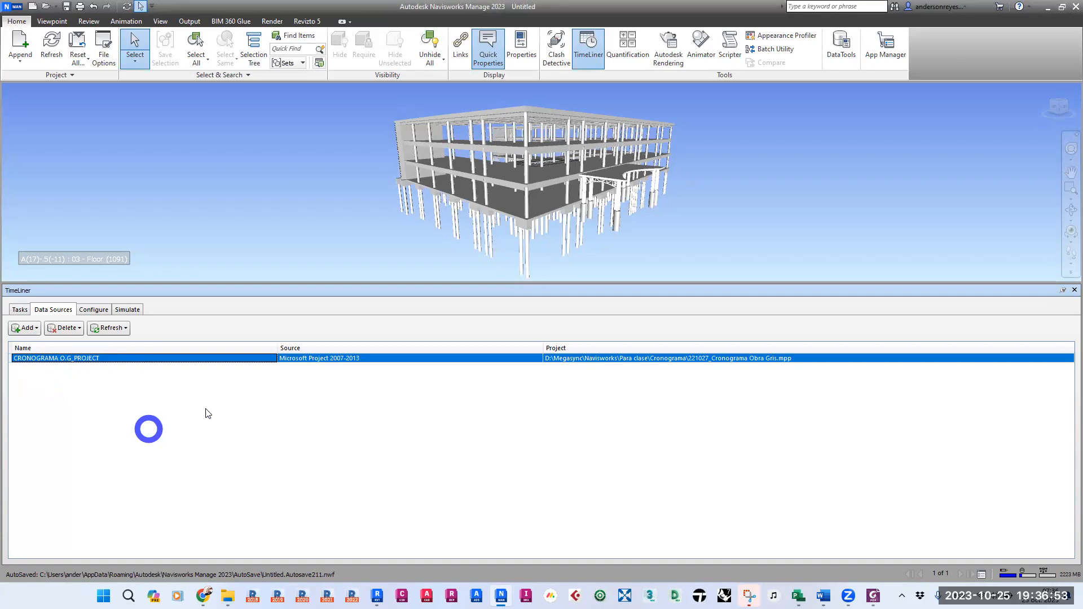
Rebuild the task hierarchy from the CRONOGRAMA O.G_PROJECT data source and display the TimeLiner task list
left_click(20, 311)
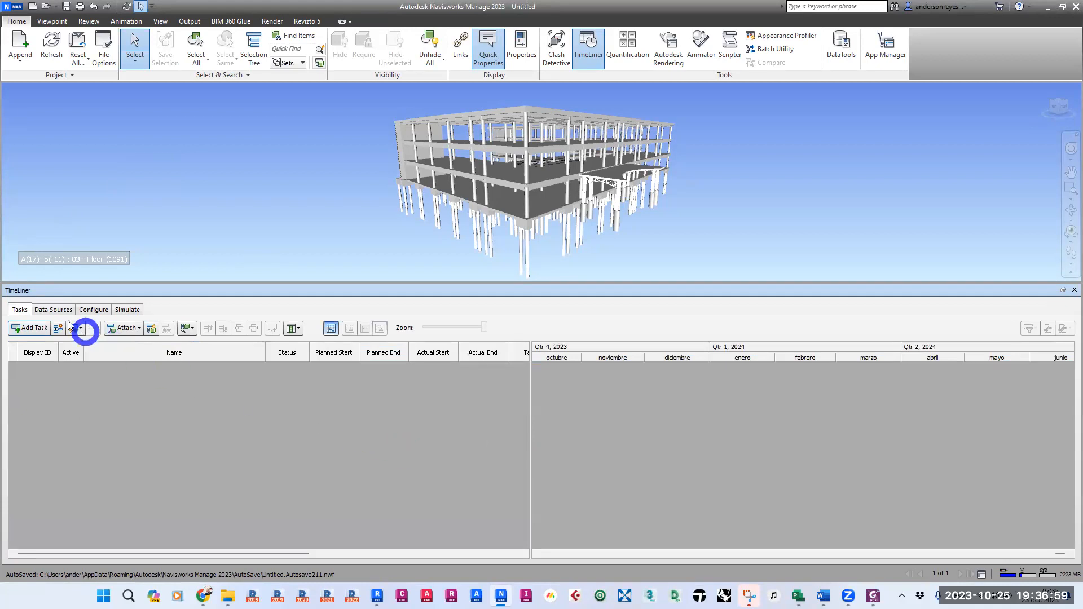
left_click(53, 310)
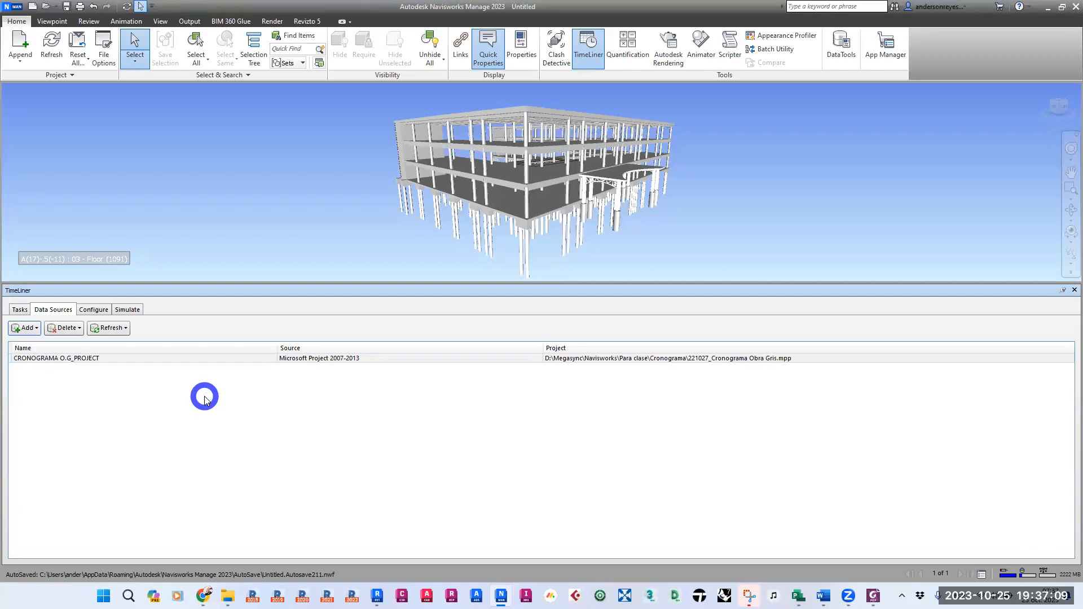
left_click(75, 358)
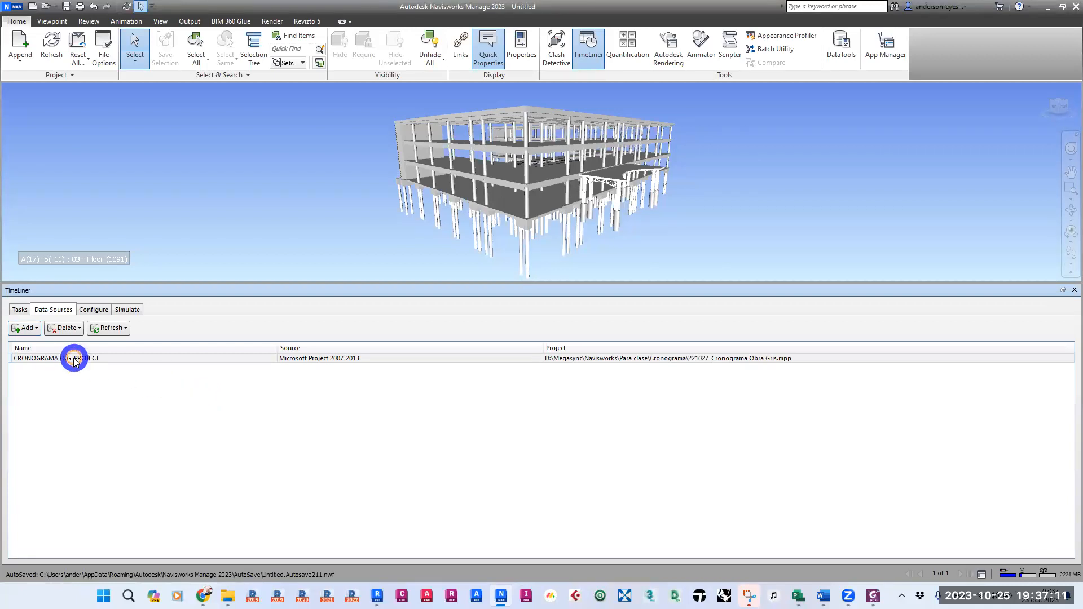
right_click(75, 361)
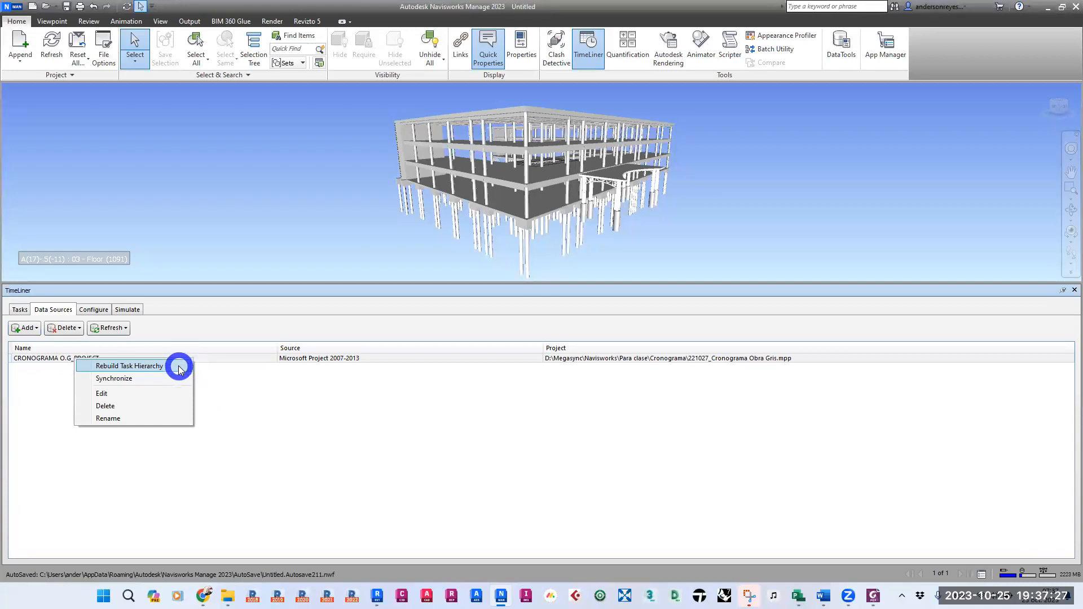
left_click(179, 367)
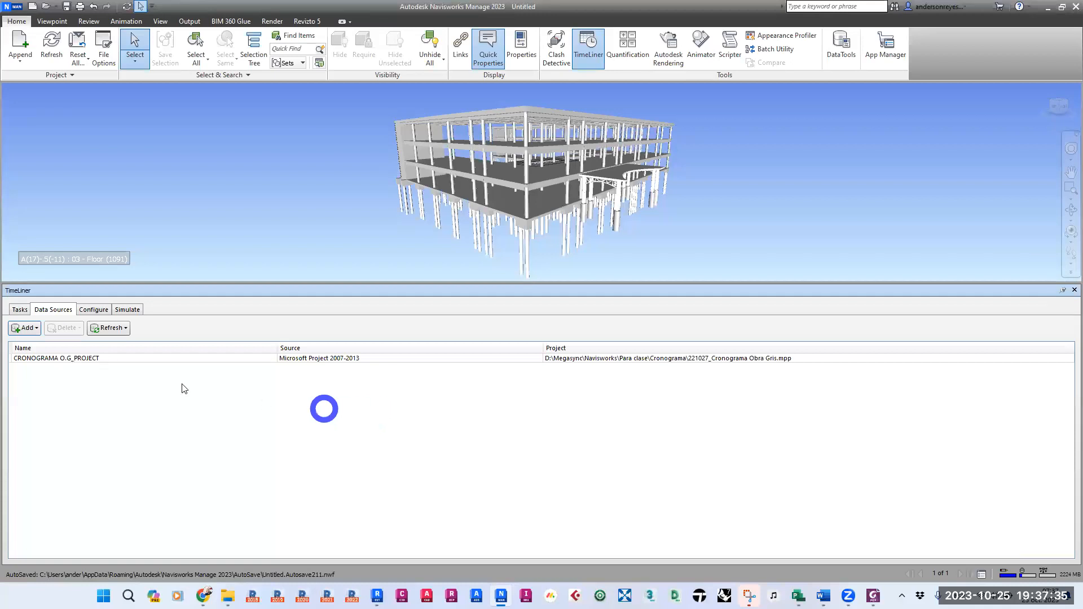
left_click(20, 309)
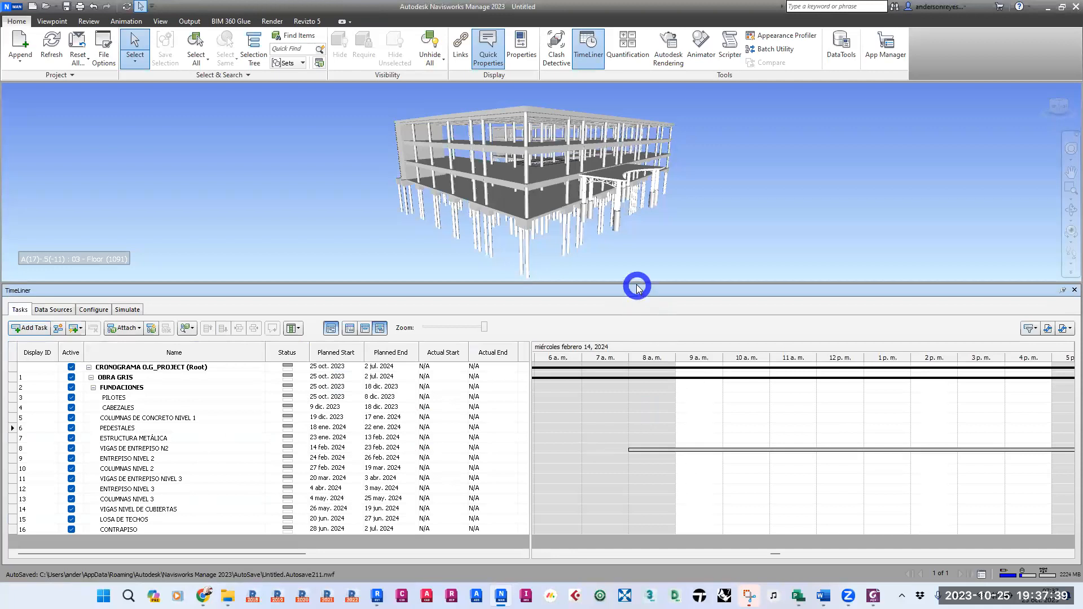
Enlarge the TimeLiner window and zoom the Gantt chart out to a quarter and month scale from the schedule's start
left_click_drag(637, 282, 638, 252)
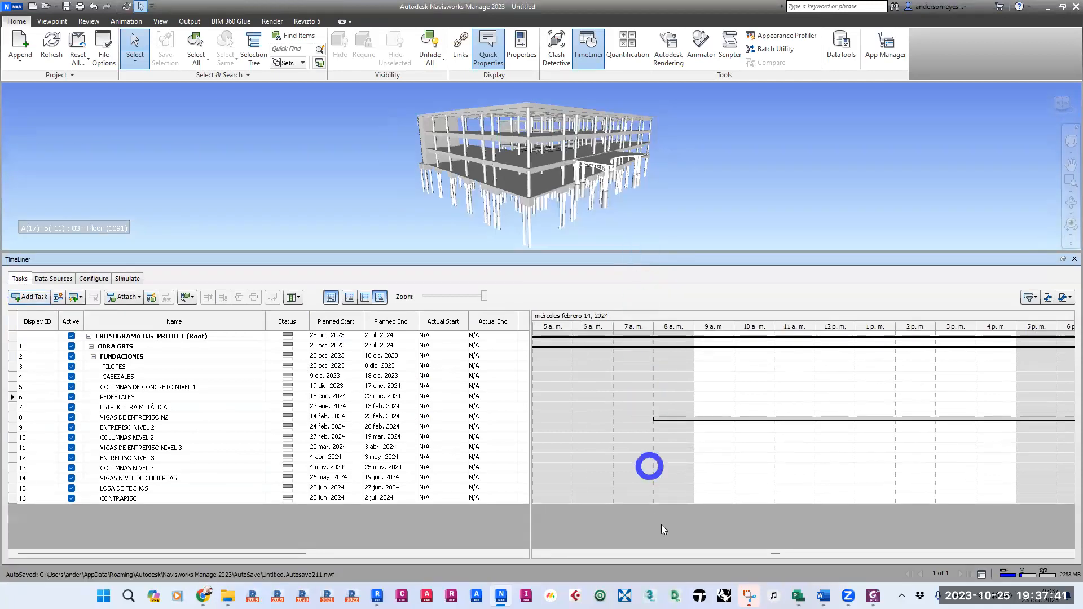
left_click_drag(778, 553, 527, 541)
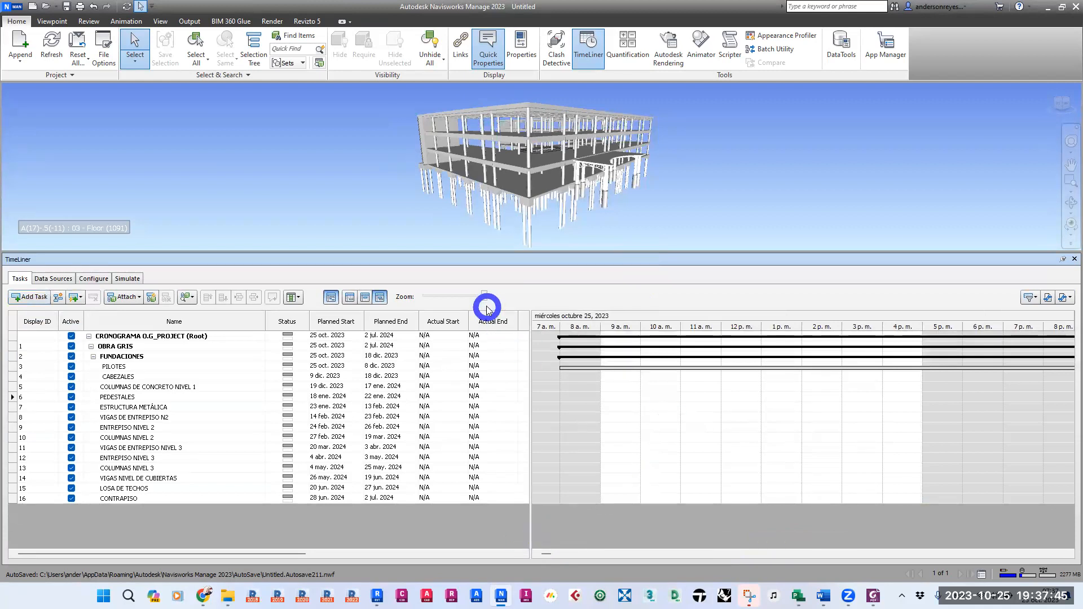
left_click_drag(483, 297, 419, 299)
mouse_move(738, 551)
left_mouse_down()
mouse_move(725, 549)
mouse_move(755, 557)
mouse_move(720, 551)
mouse_move(800, 554)
mouse_move(733, 552)
left_mouse_up()
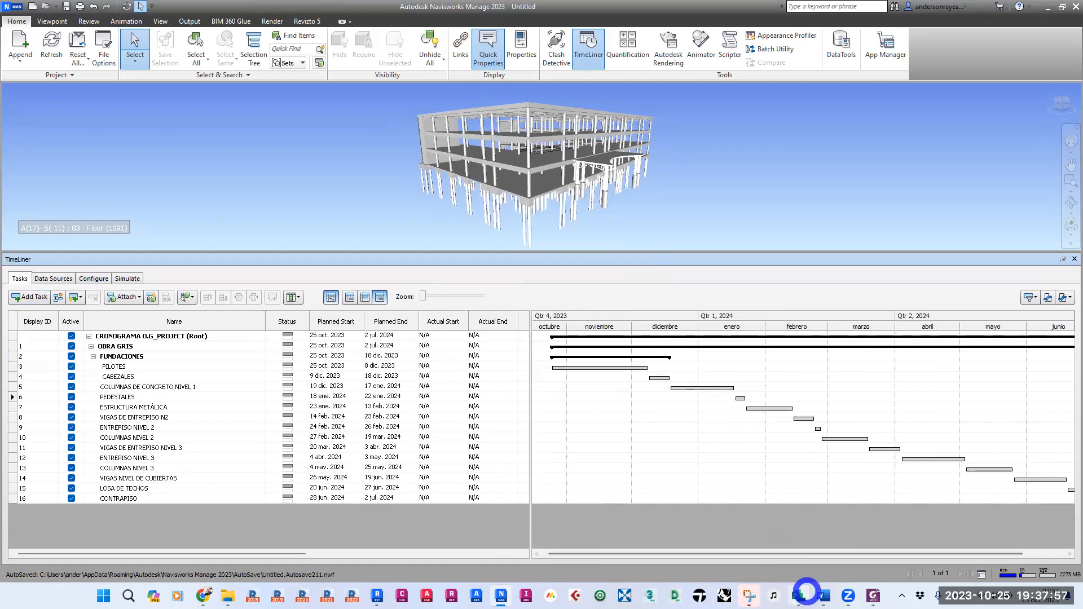
Switch to Microsoft Project, open the 221027_Cronograma Obra Gris project file from the Para clase Cronograma folder, and return to Navisworks
left_click(801, 592)
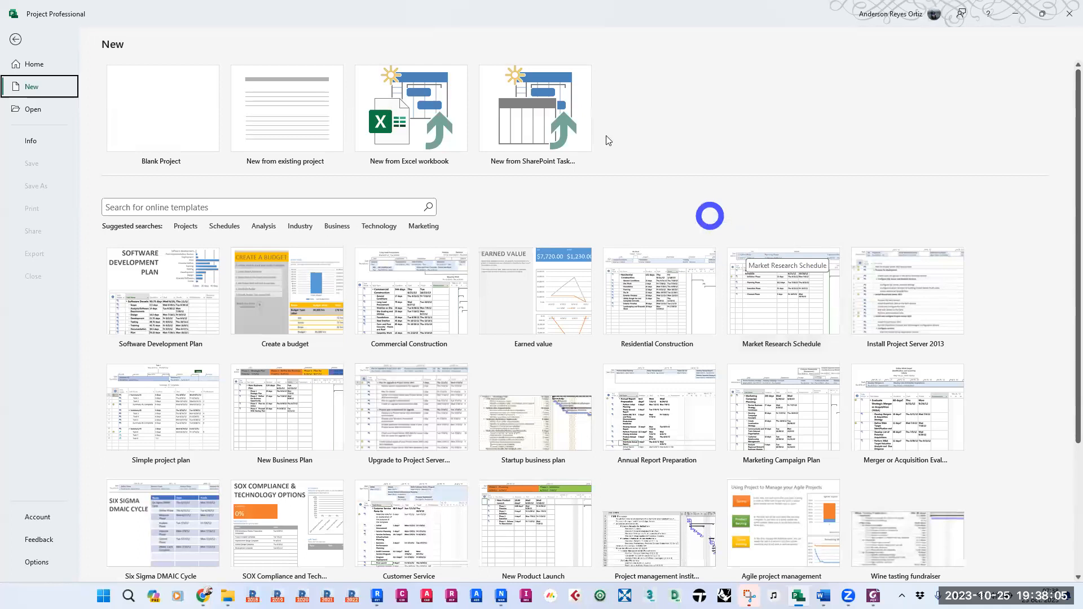
left_click(25, 108)
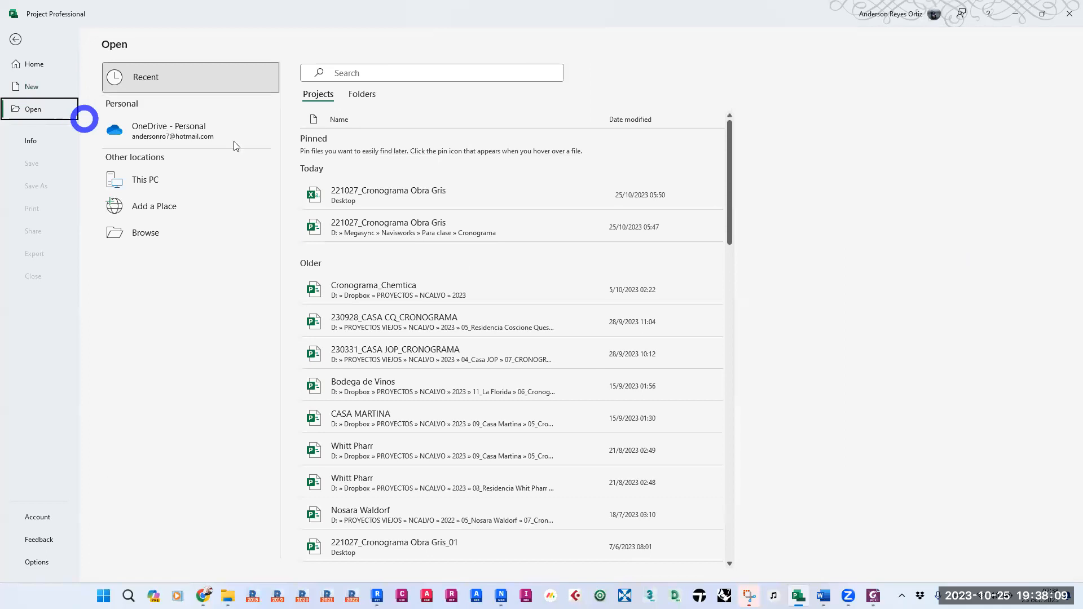
left_click(411, 192)
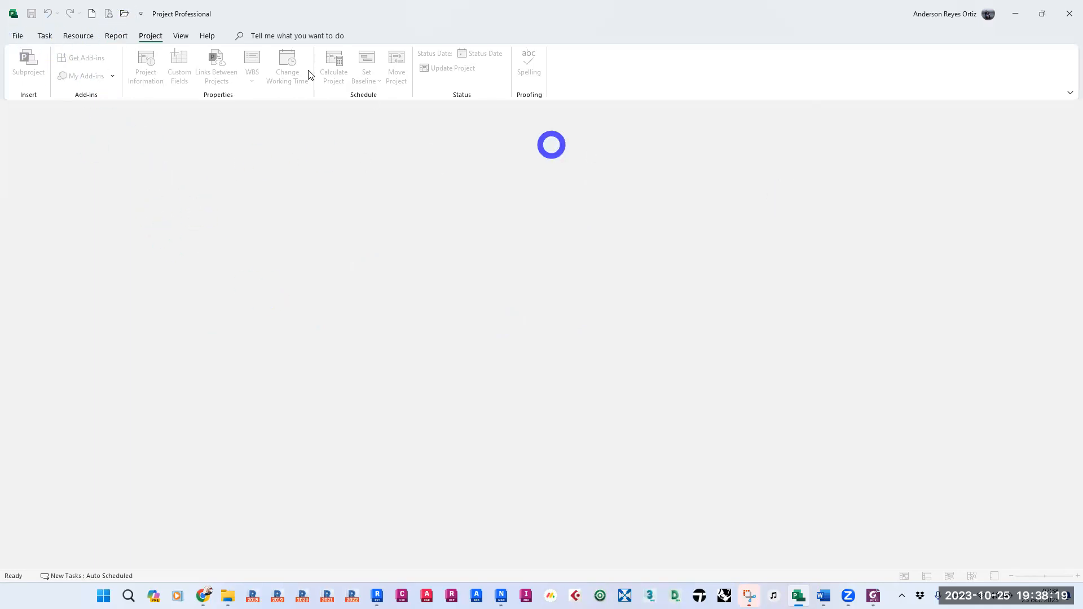
left_click(13, 13)
left_click(112, 146)
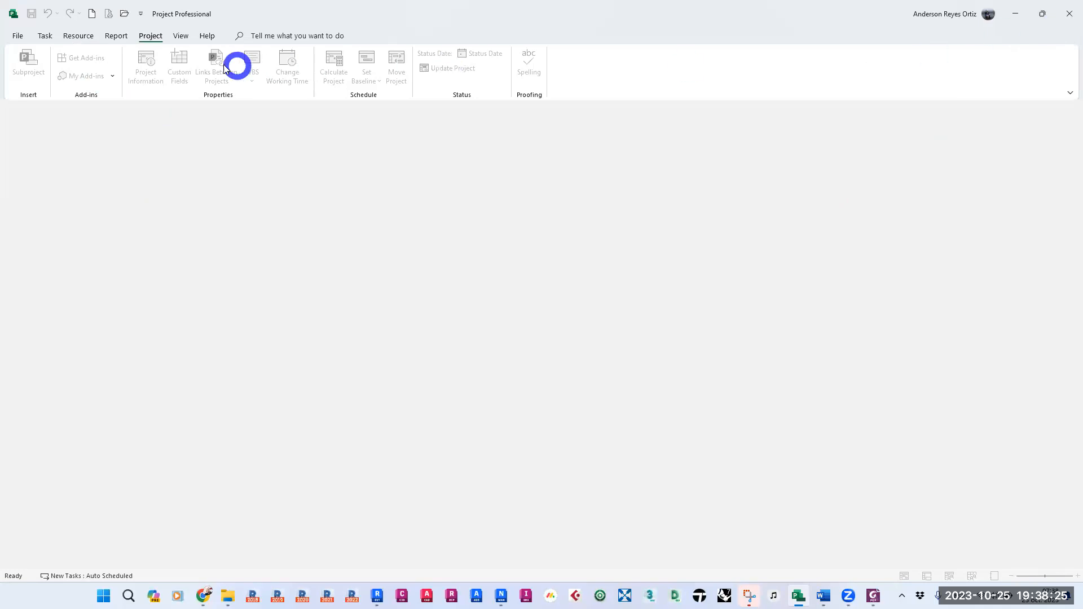
left_click(123, 13)
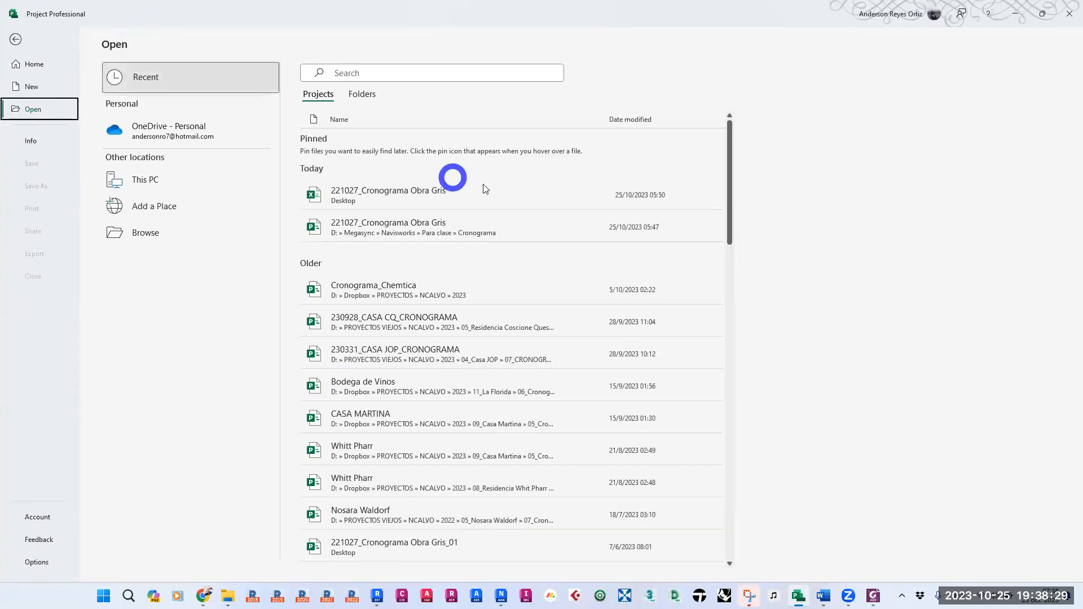
left_click(403, 227)
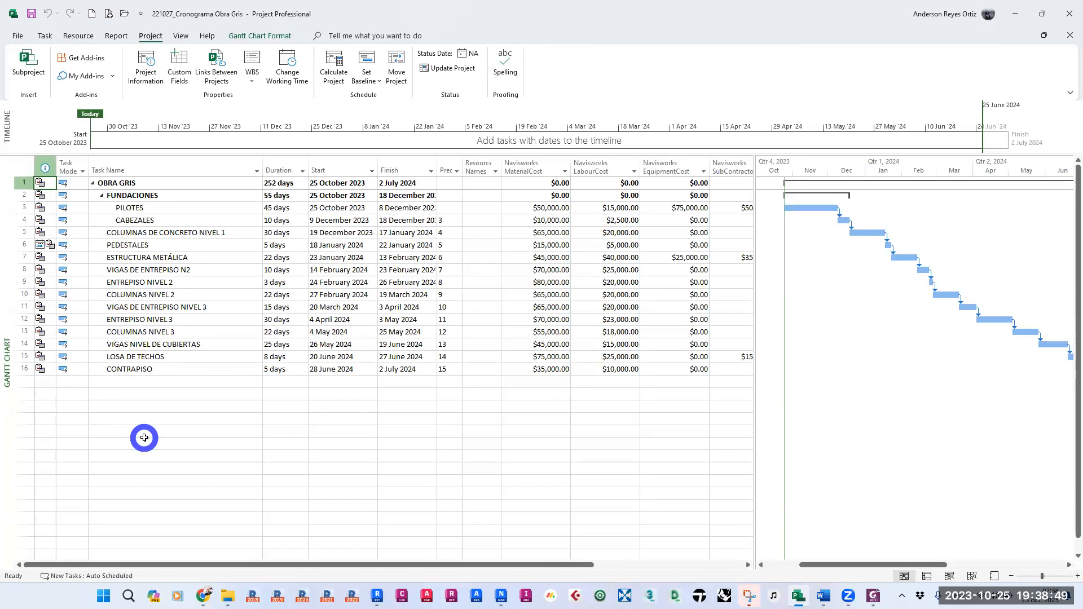
left_click(1015, 13)
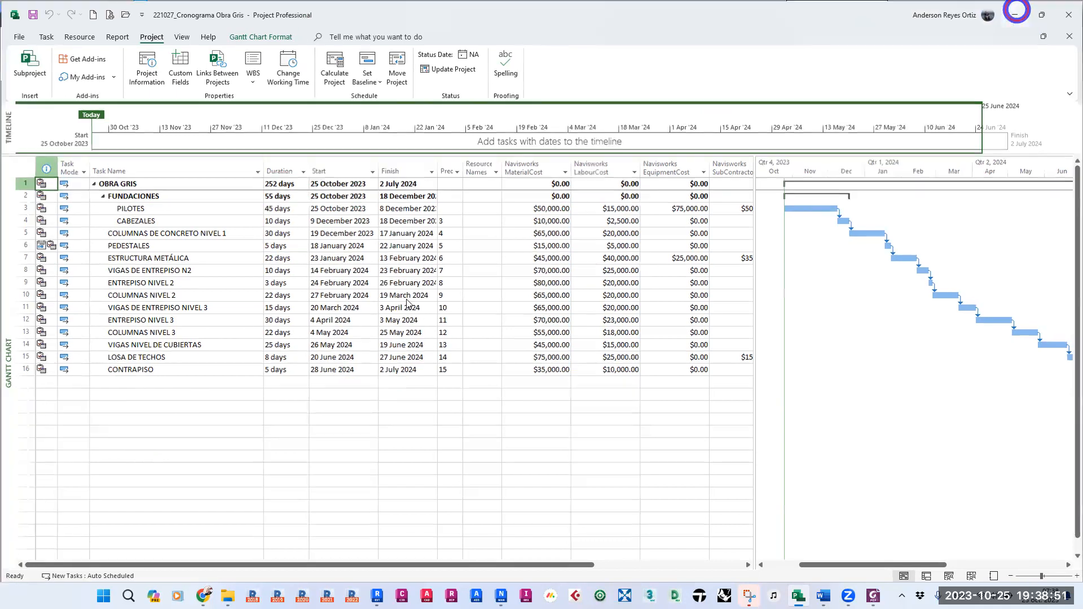
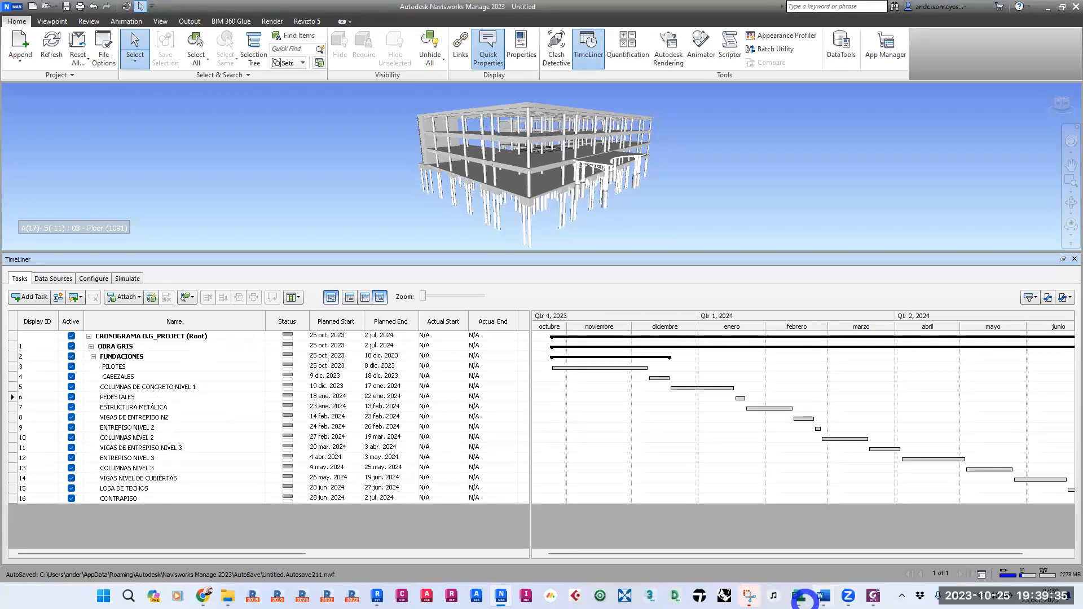
In Microsoft Project, set the project start date to 8 January 2024 and save the schedule
left_click(797, 595)
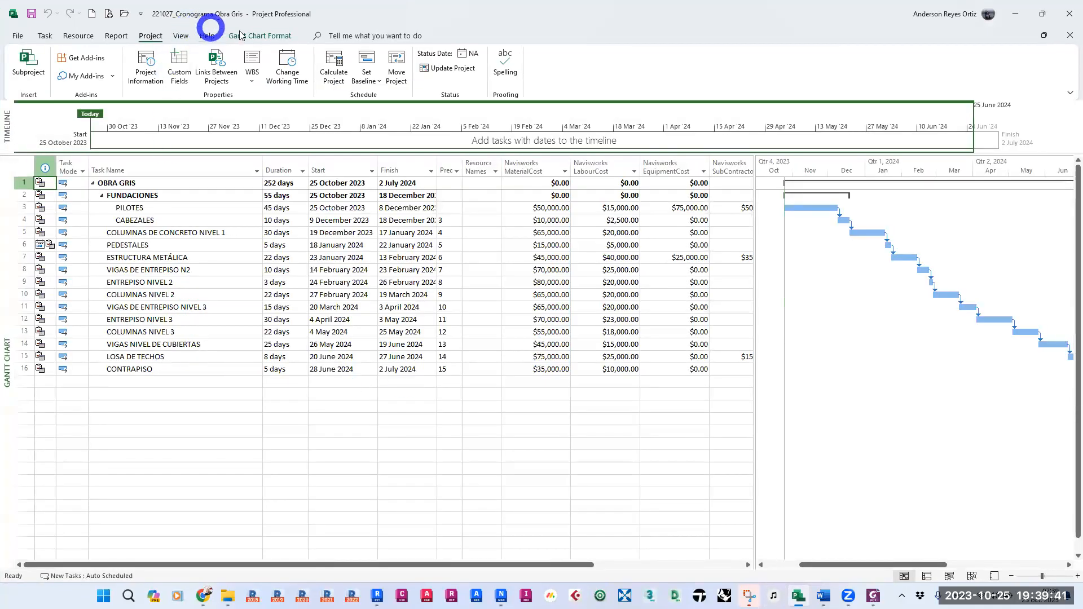
left_click(139, 79)
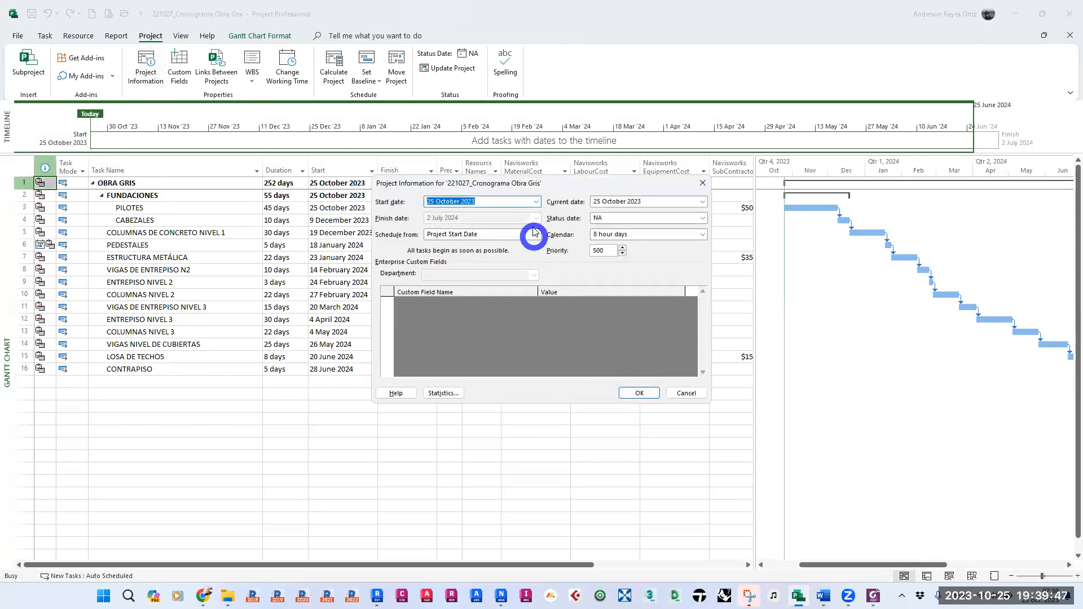
left_click(536, 202)
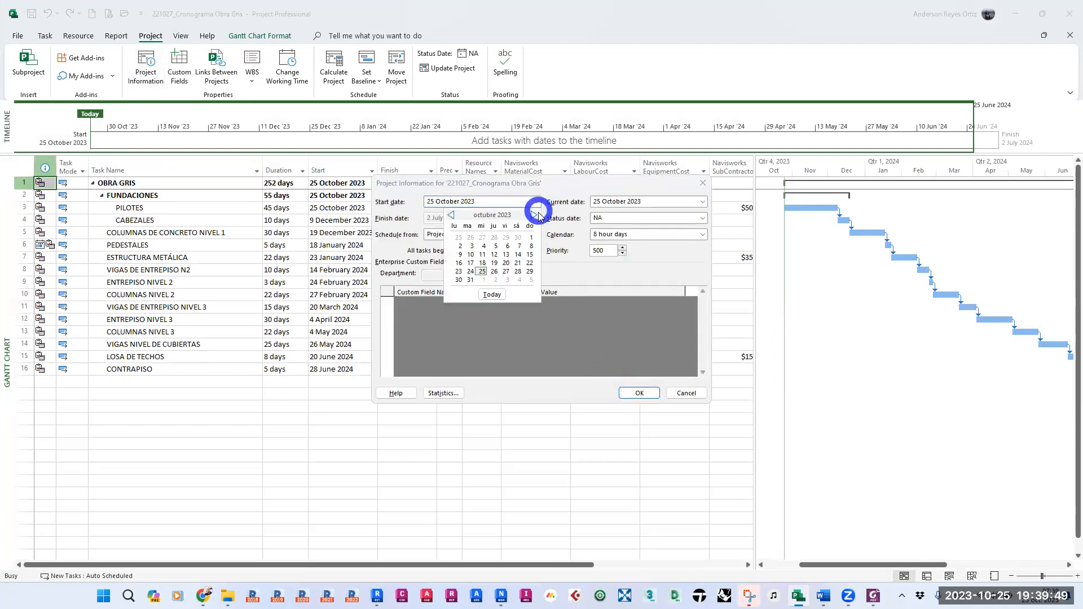
left_click(535, 215)
left_click(535, 215)
left_click(535, 215)
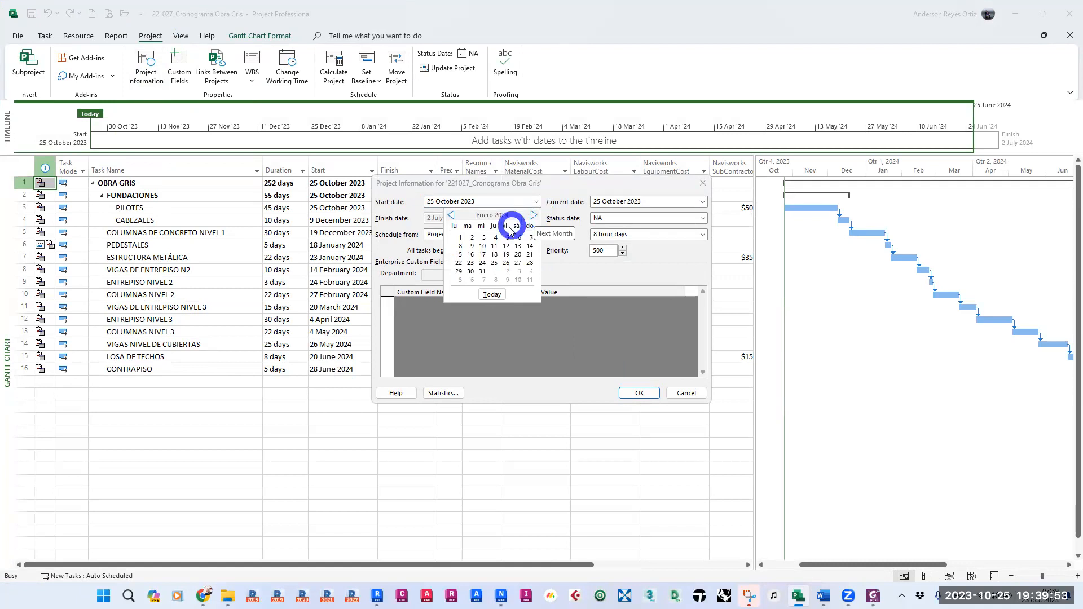
left_click(461, 247)
left_click(637, 395)
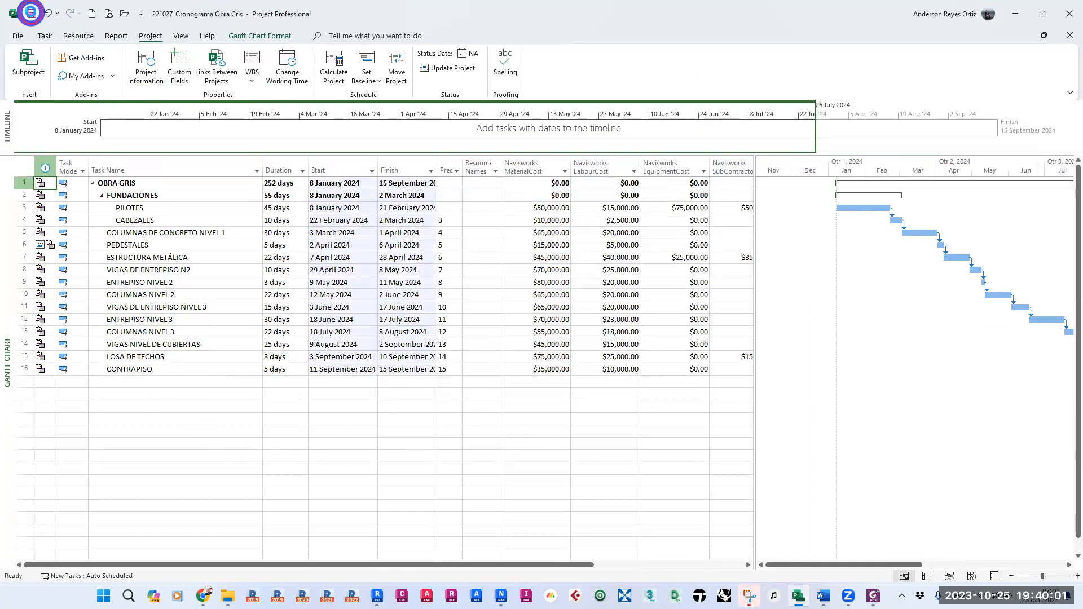
left_click(31, 12)
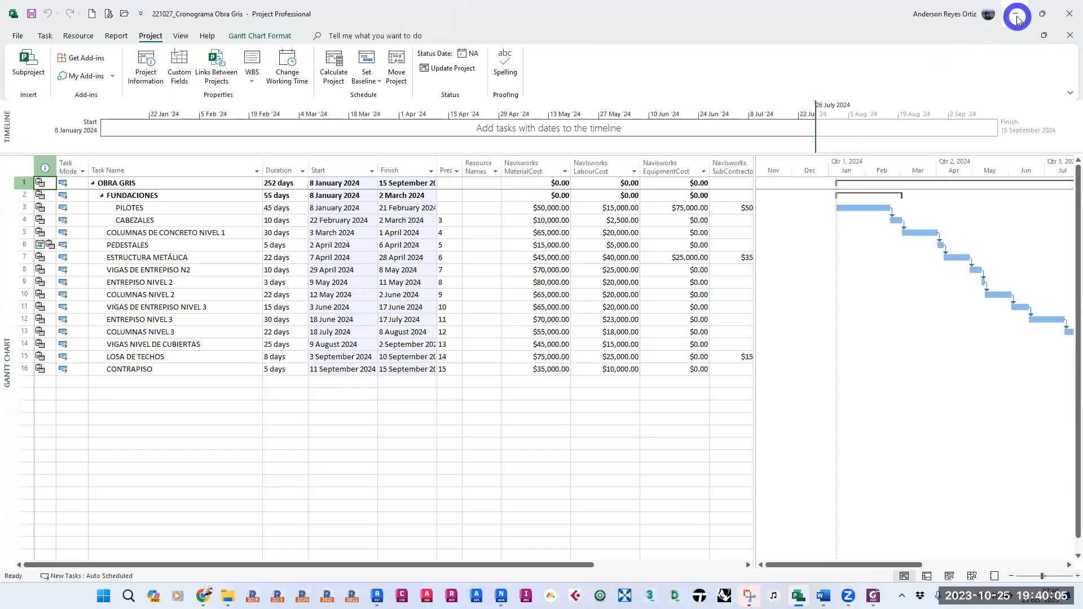
Return to Navisworks, synchronize the CRONOGRAMA O.G_PROJECT data source, and display the updated TimeLiner task list
left_click(1016, 18)
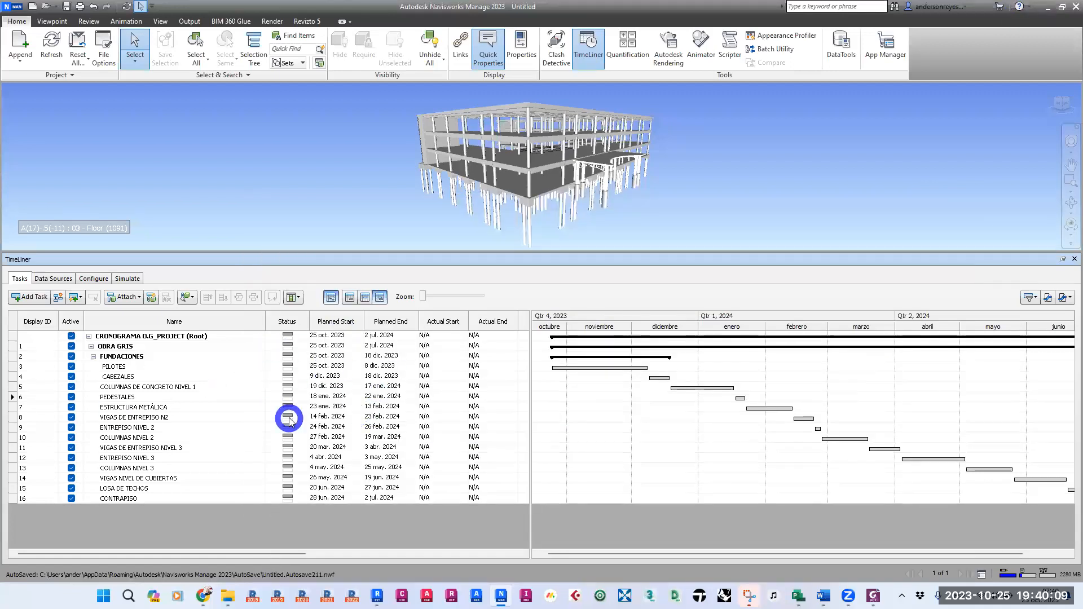
left_click(57, 282)
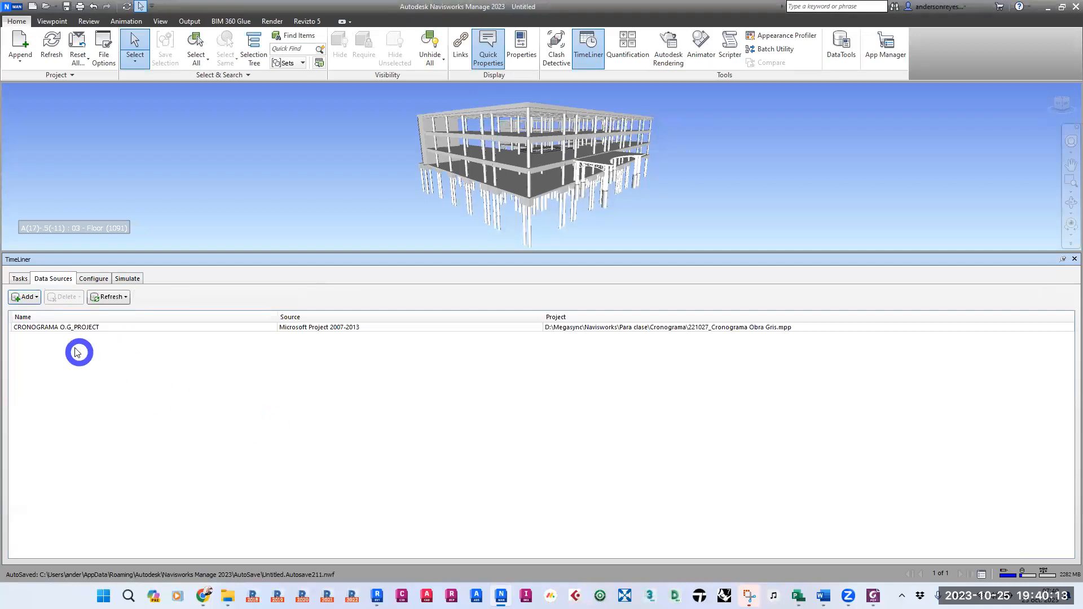
left_click(56, 329)
right_click(57, 328)
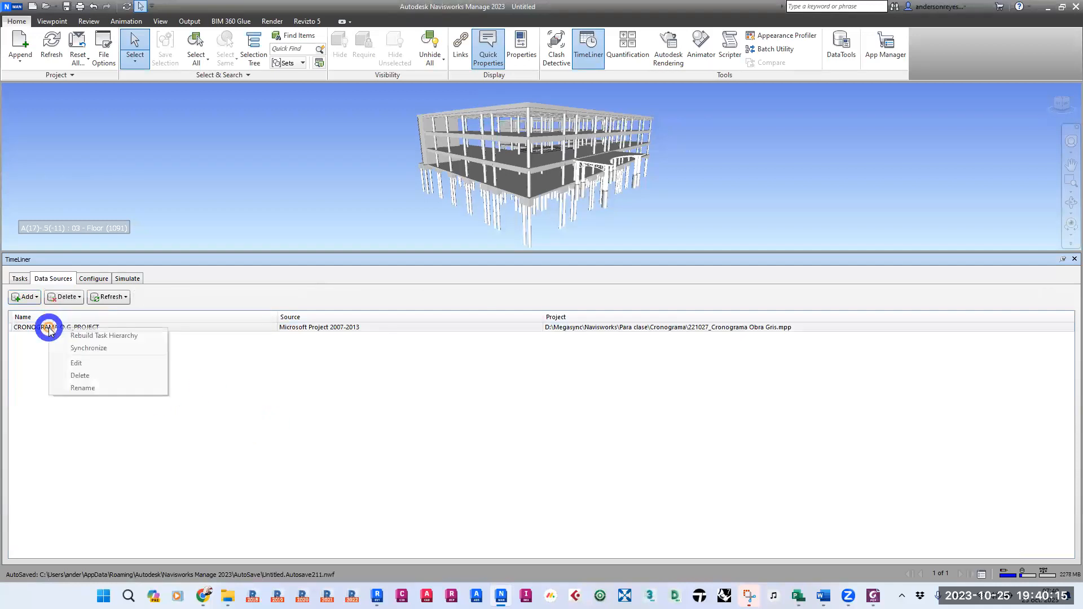
left_click(100, 349)
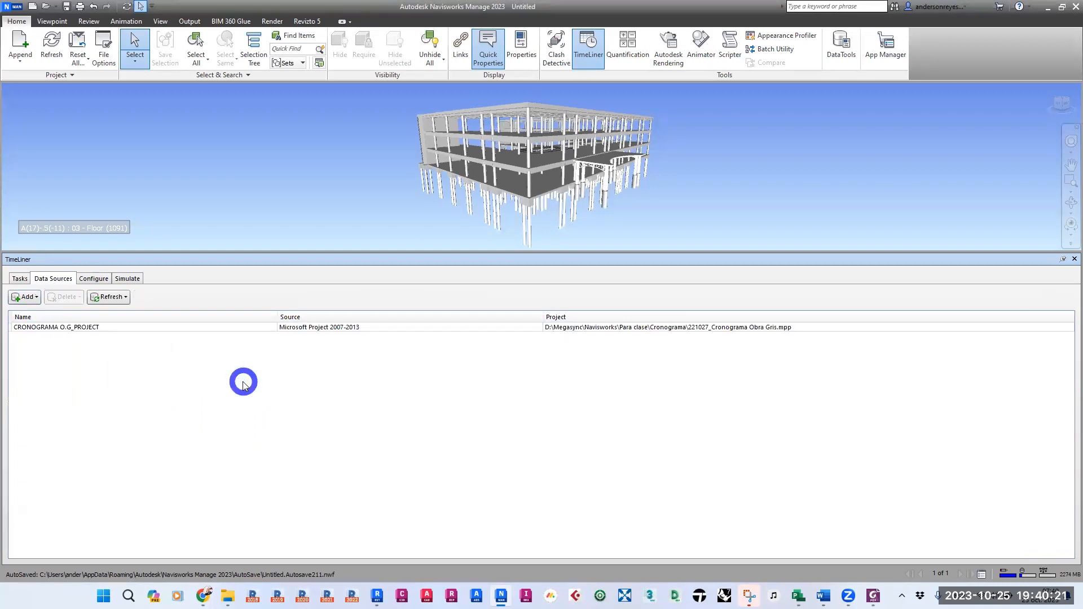
left_click(20, 279)
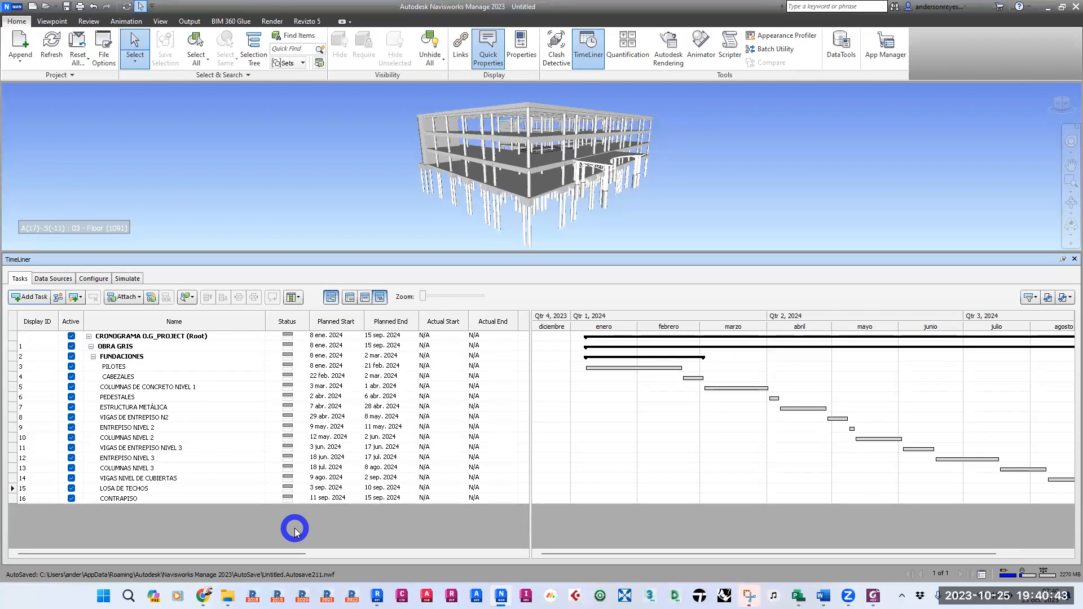
left_click(276, 529)
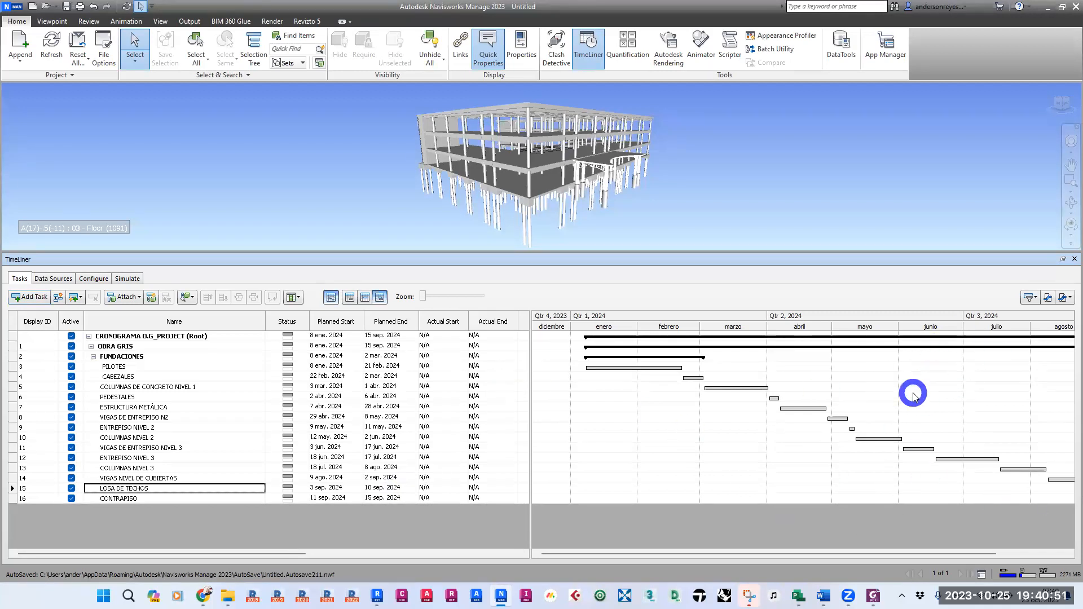
Hide the Gantt chart and remove the Actual Start, Actual End, Task Type and Attached columns from the TimeLiner task list
left_click(331, 299)
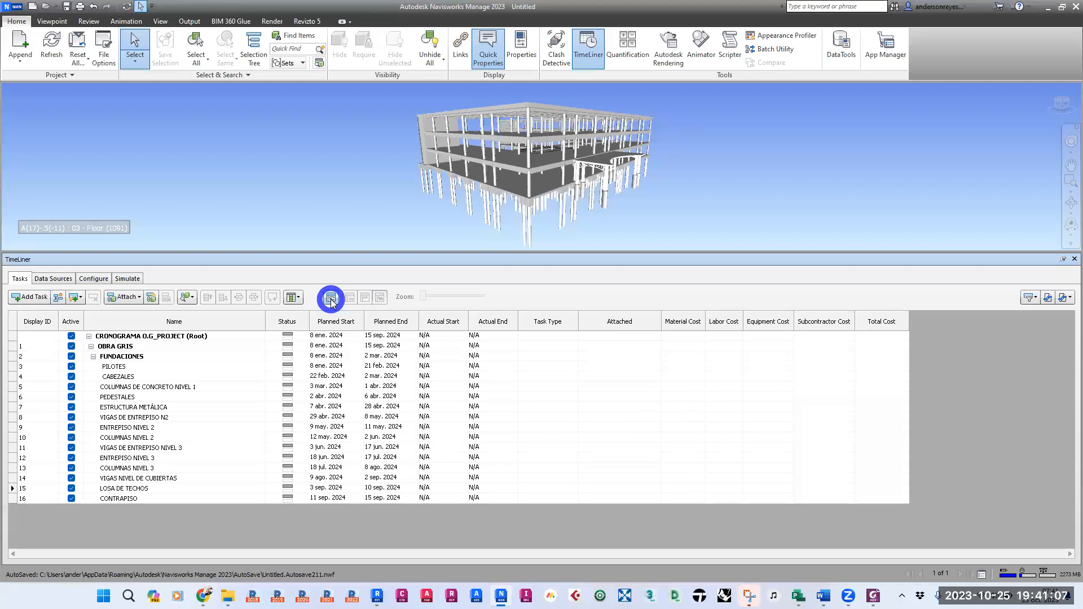
left_click(298, 298)
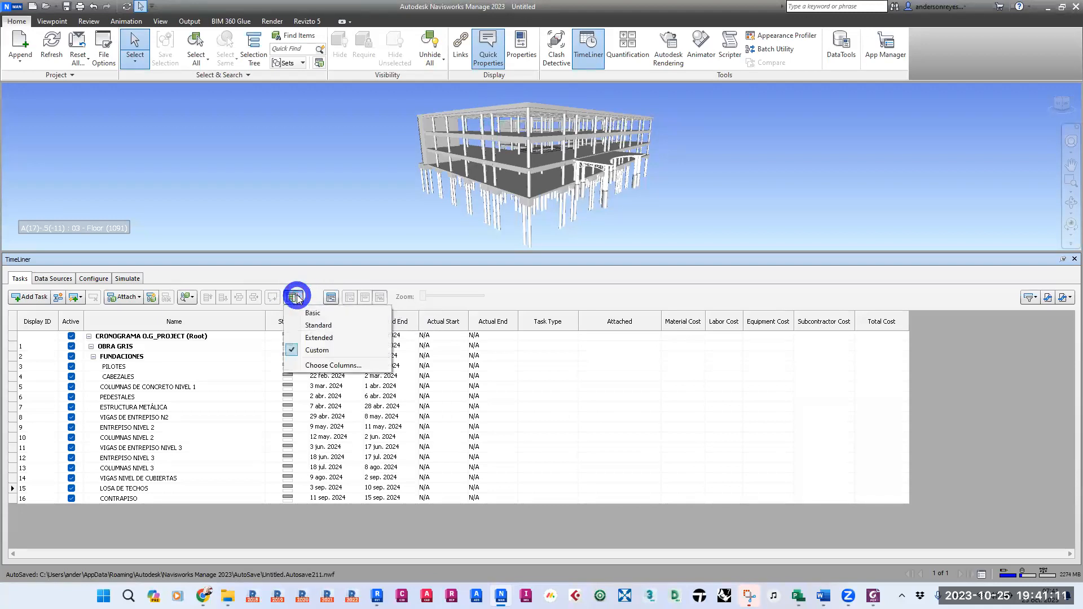
left_click(342, 366)
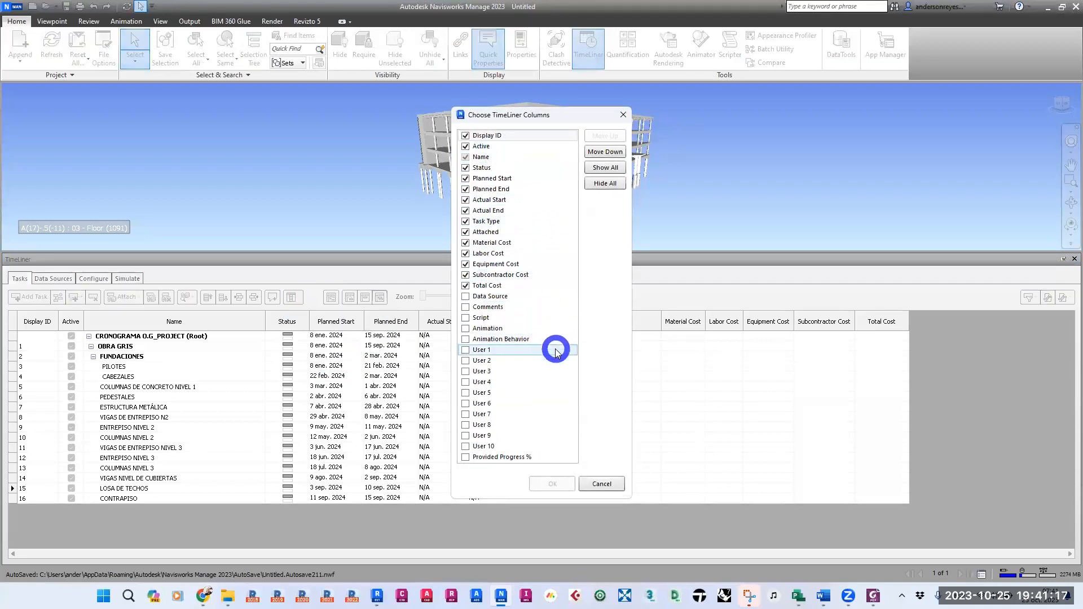
left_click_drag(514, 115, 452, 102)
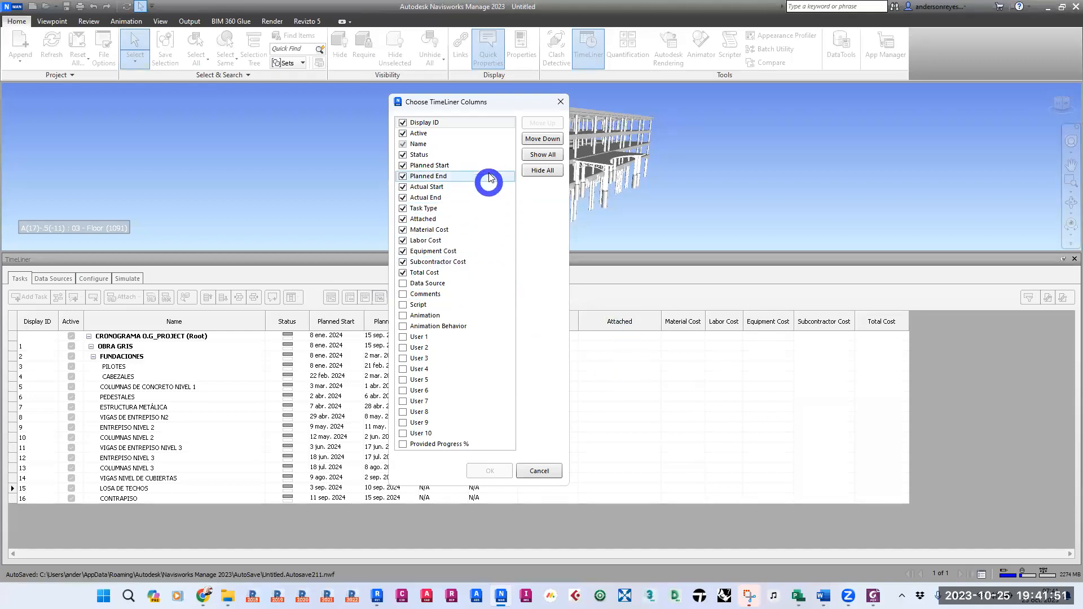
left_click_drag(513, 102, 371, 96)
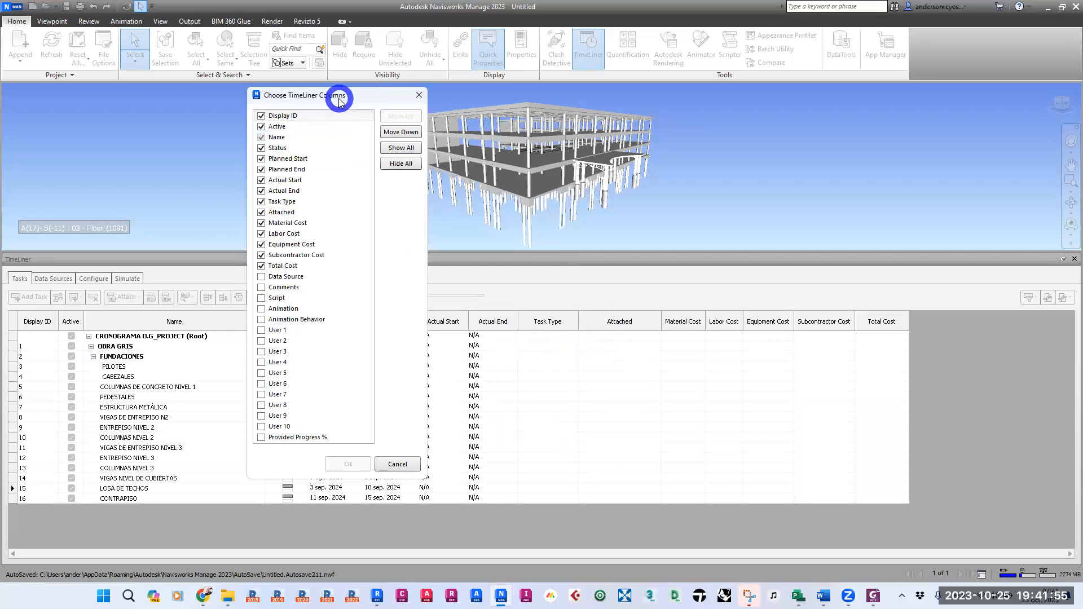
left_click_drag(328, 97, 300, 100)
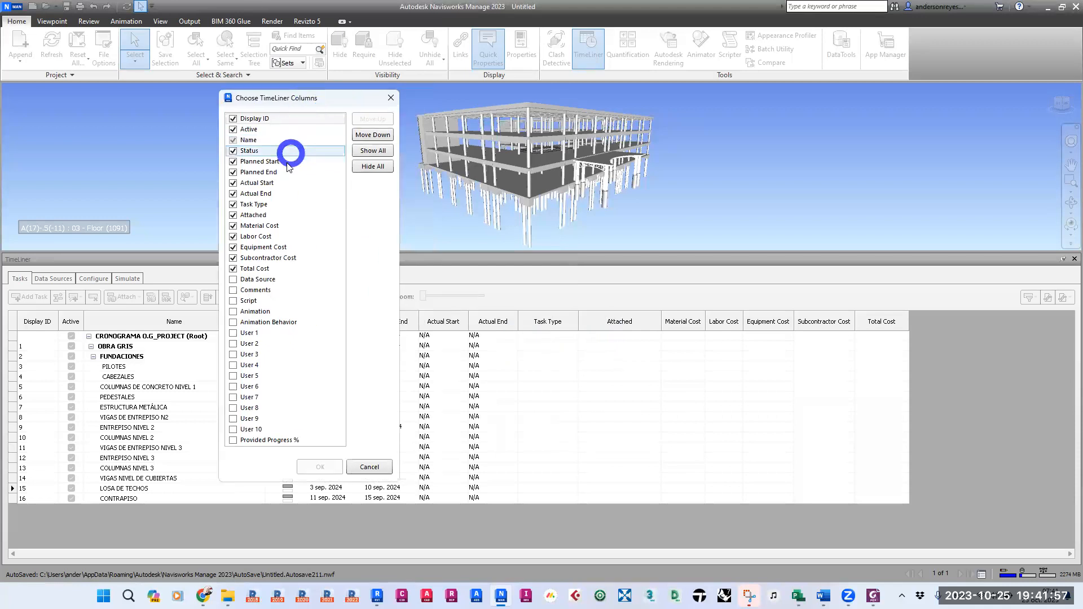
left_click(233, 184)
left_click(233, 193)
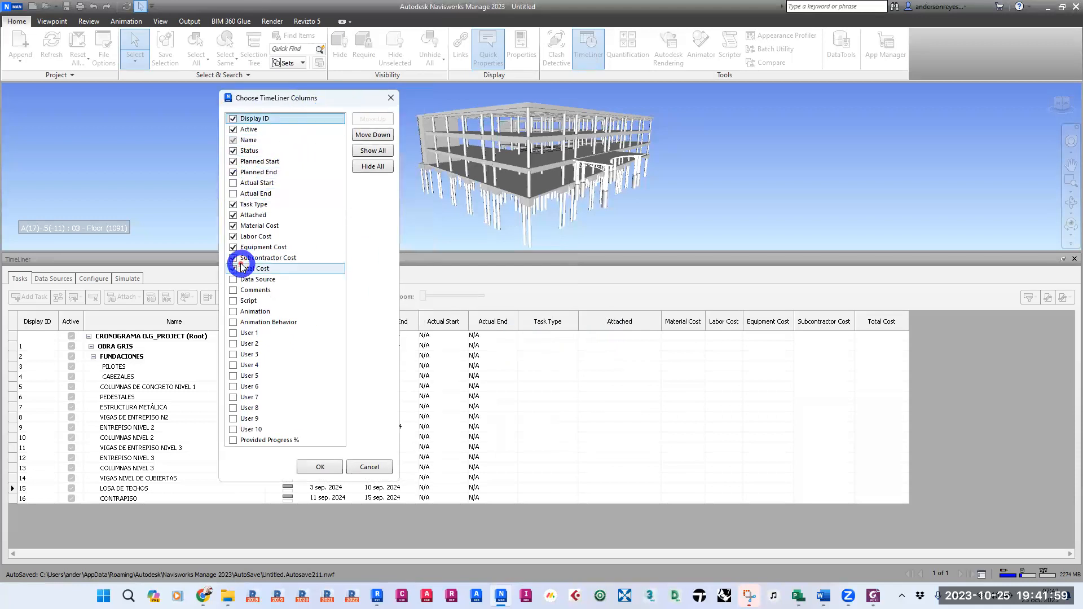
left_click(233, 204)
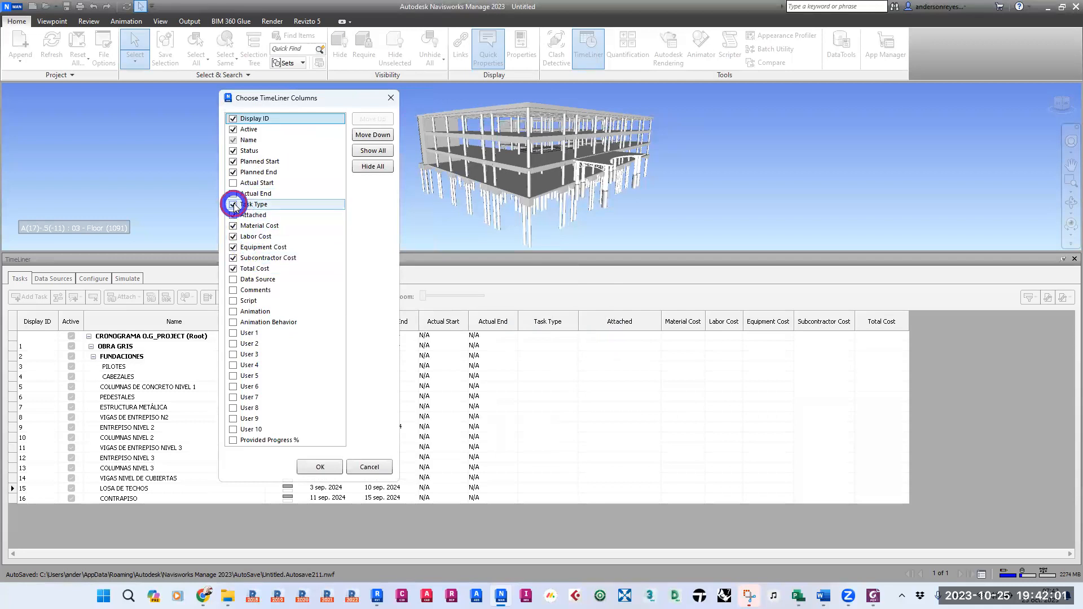
left_click(233, 215)
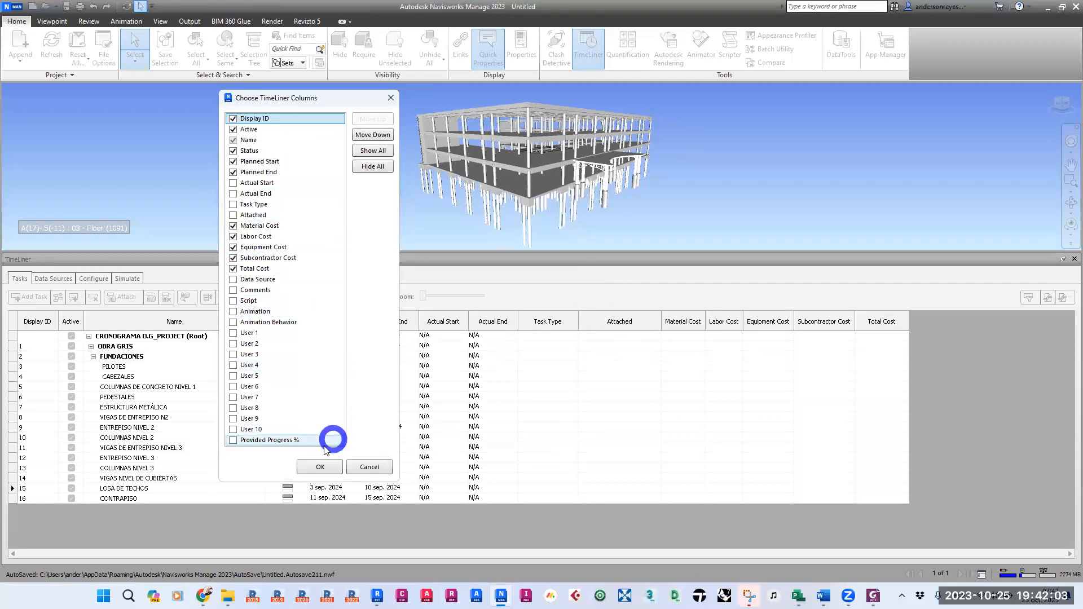
left_click(319, 468)
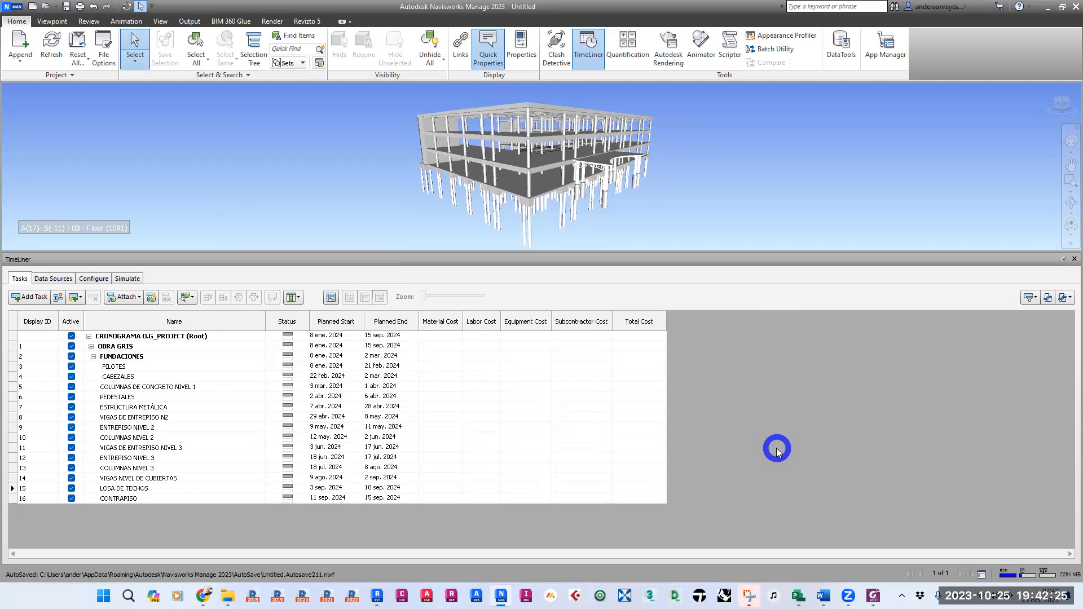
Switch to Microsoft Project, open 221027_Cronograma Obra Gris from the Cronograma folder, and widen the task table to show all Navisworks cost columns
left_click(799, 597)
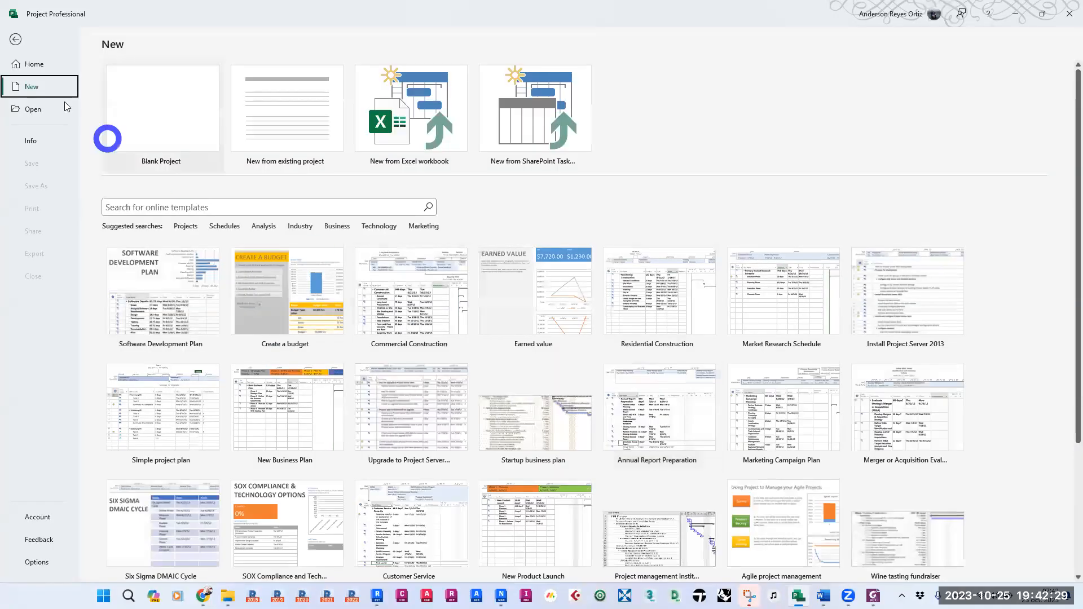
left_click(29, 110)
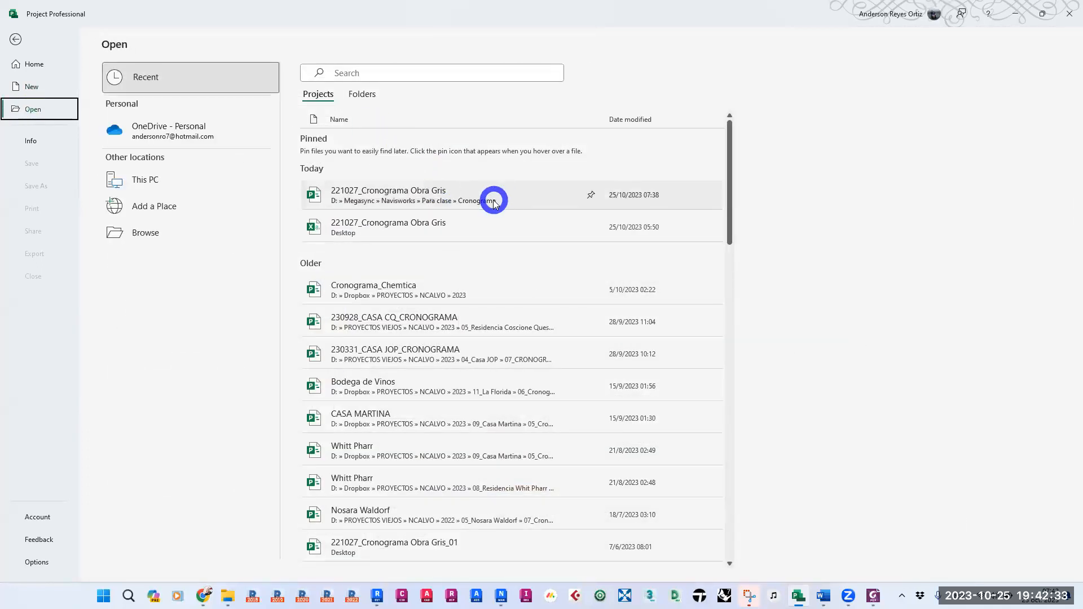
left_click(493, 201)
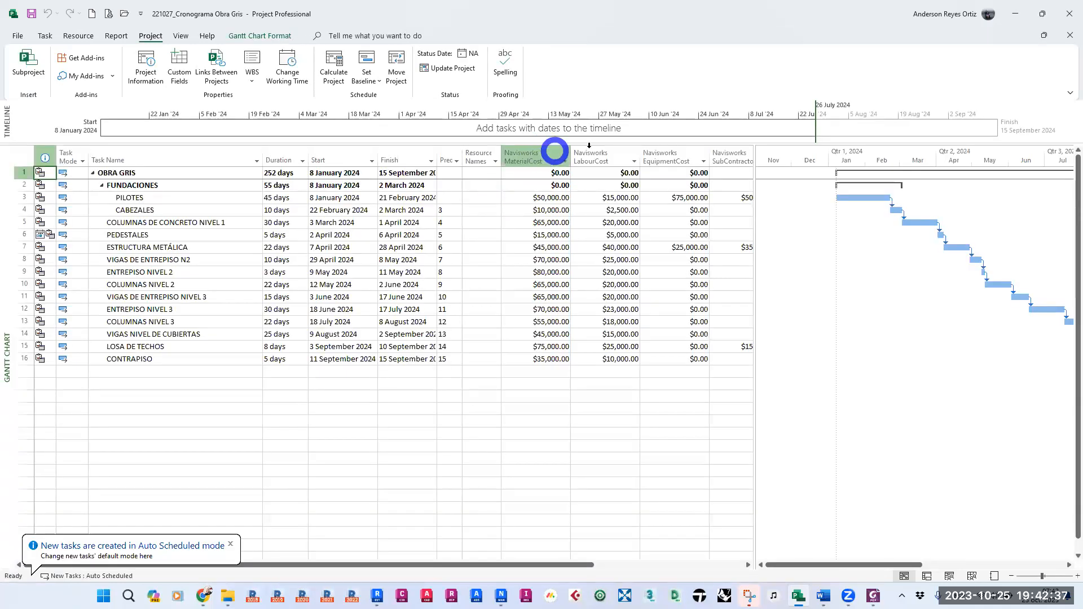
left_click_drag(752, 177, 856, 177)
left_click(621, 383)
left_click(595, 445)
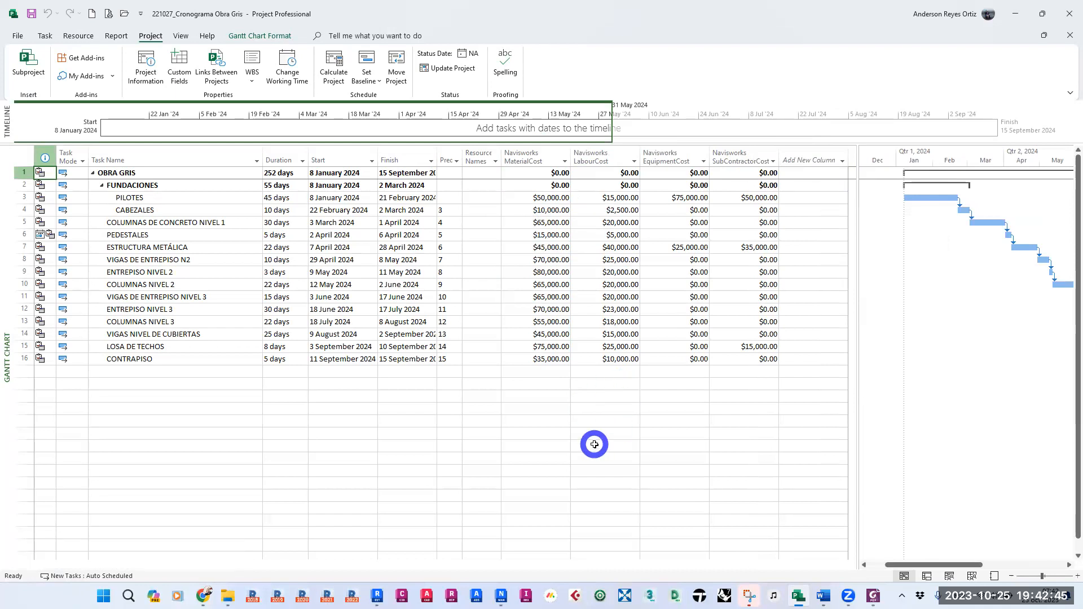
Return to Navisworks and open the CRONOGRAMA O.G_PROJECT data source's field mapping for editing, showing its cost rows
left_click(503, 596)
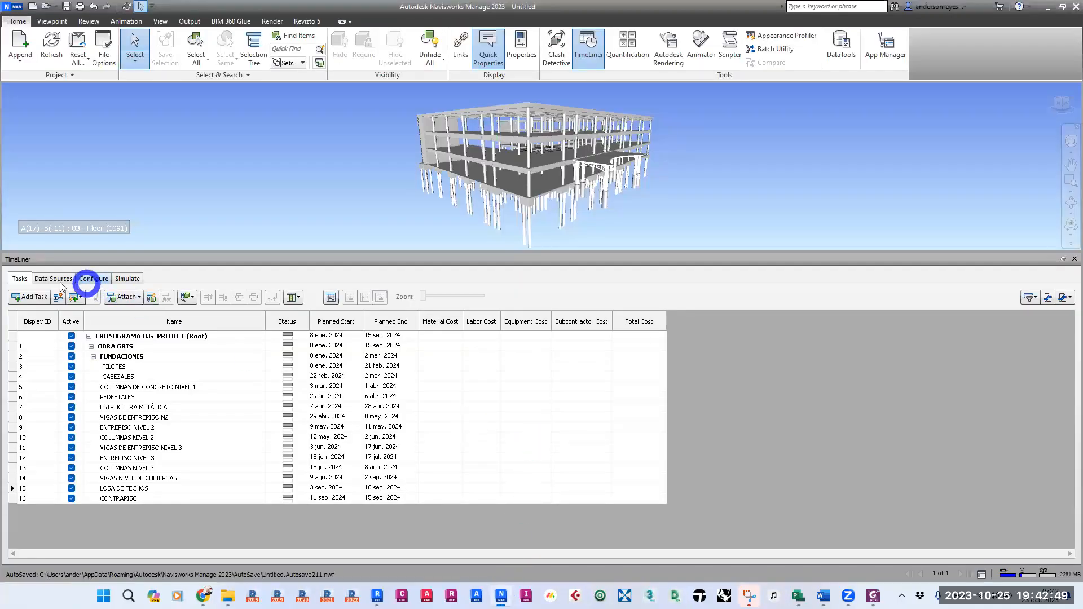
left_click(53, 279)
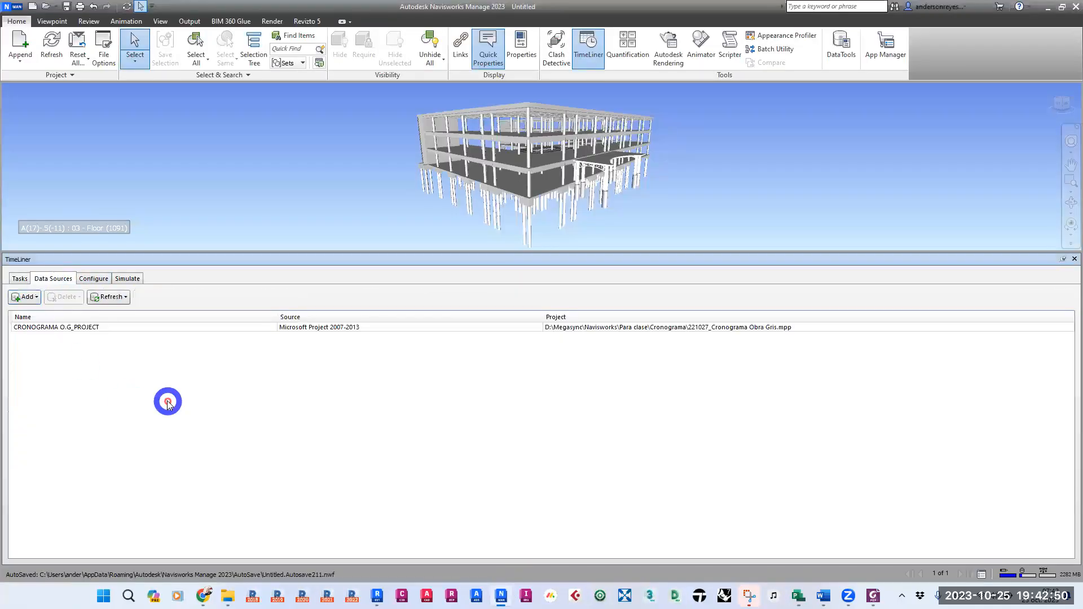
left_click(56, 329)
right_click(55, 330)
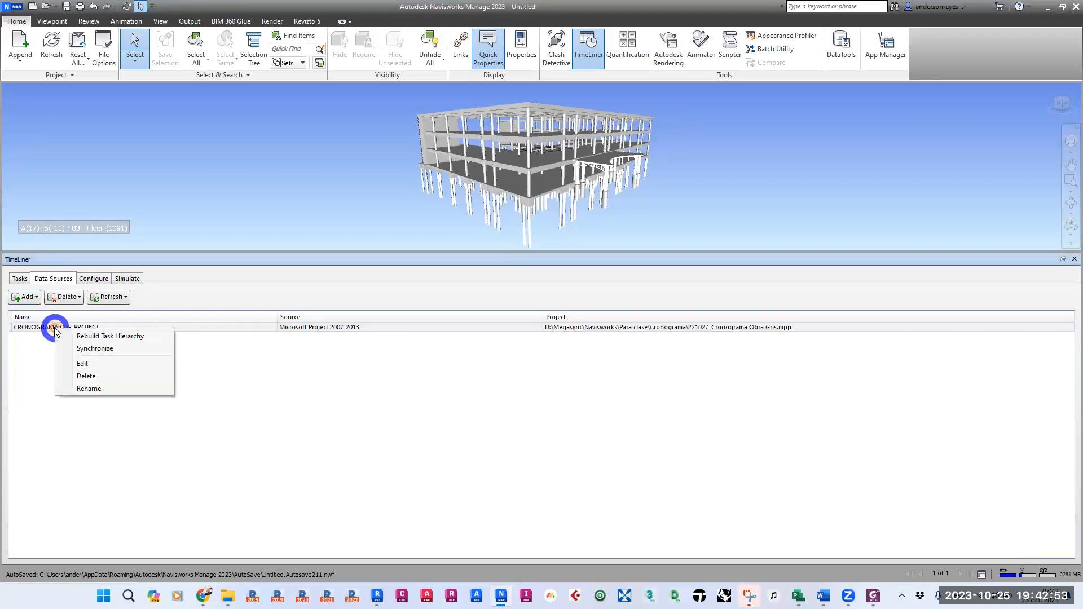
left_click(94, 367)
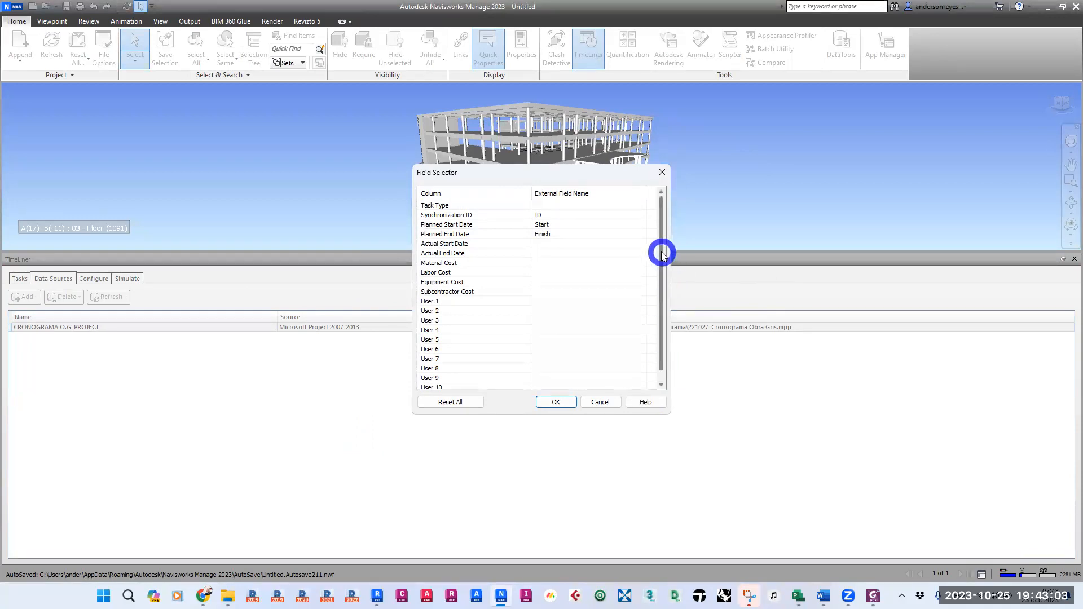
left_click_drag(662, 254, 662, 269)
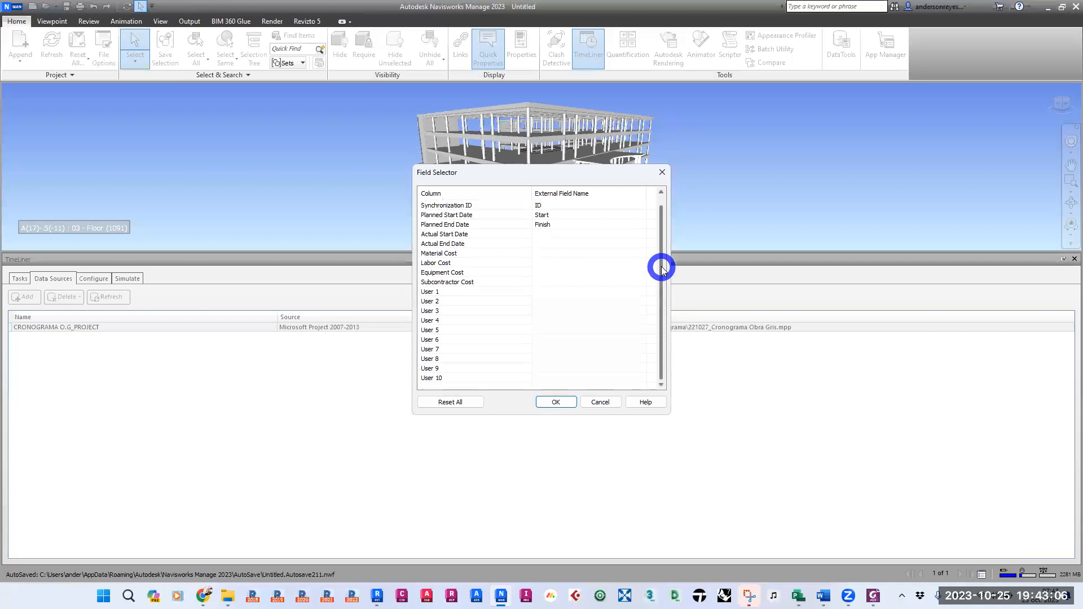
Look through the external fields available for Material Cost to find the cost fields, leaving the mapping empty
left_click(570, 253)
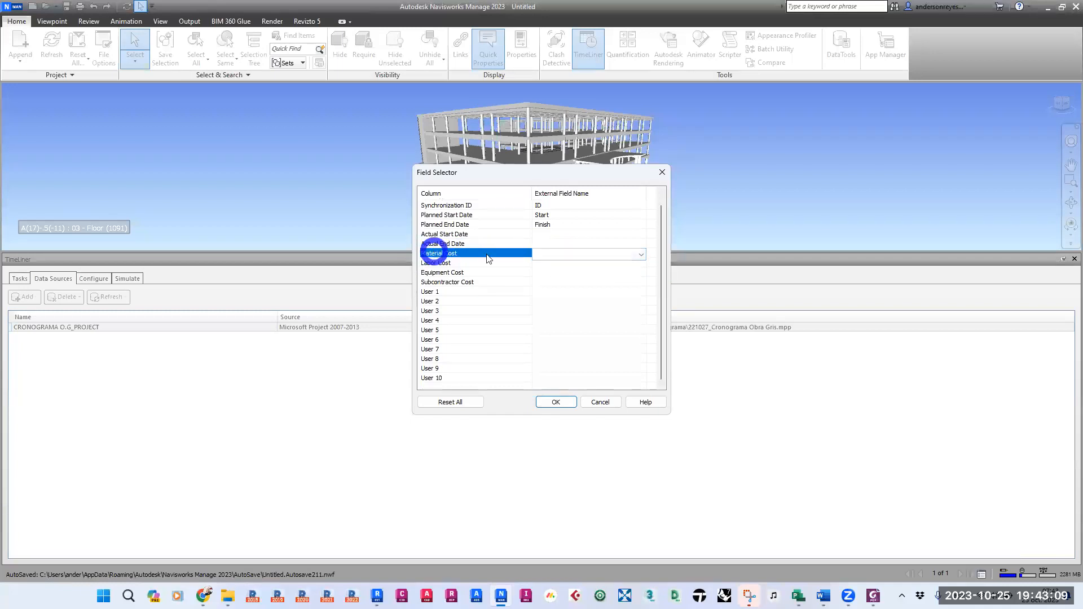
left_click(573, 256)
scroll(571, 368, "down", 10)
scroll(572, 368, "down", 10)
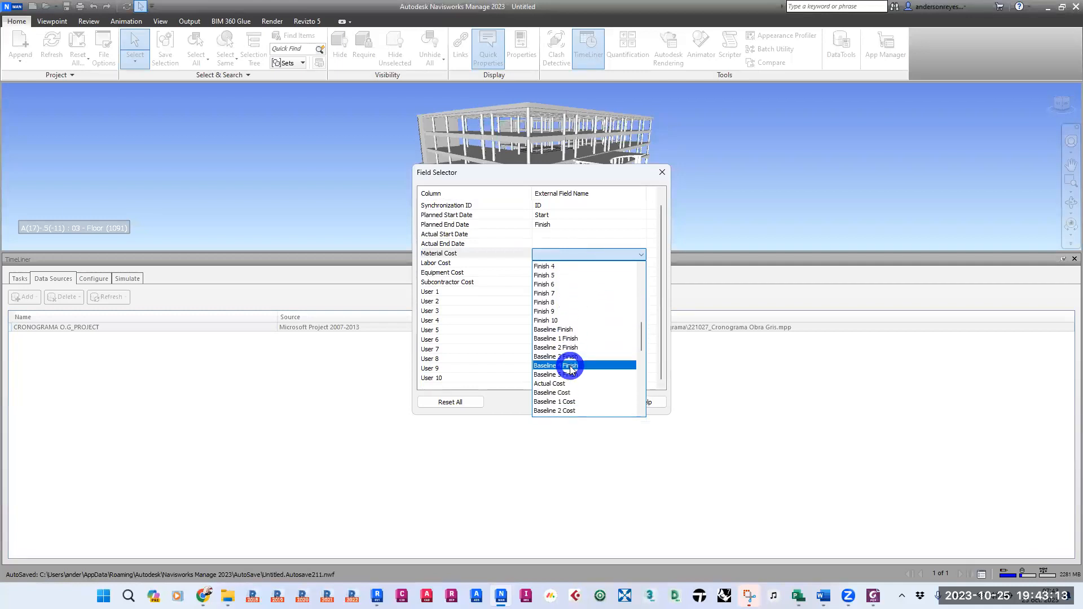
scroll(571, 367, "down", 5)
scroll(572, 368, "up", 10)
scroll(572, 368, "up", 12)
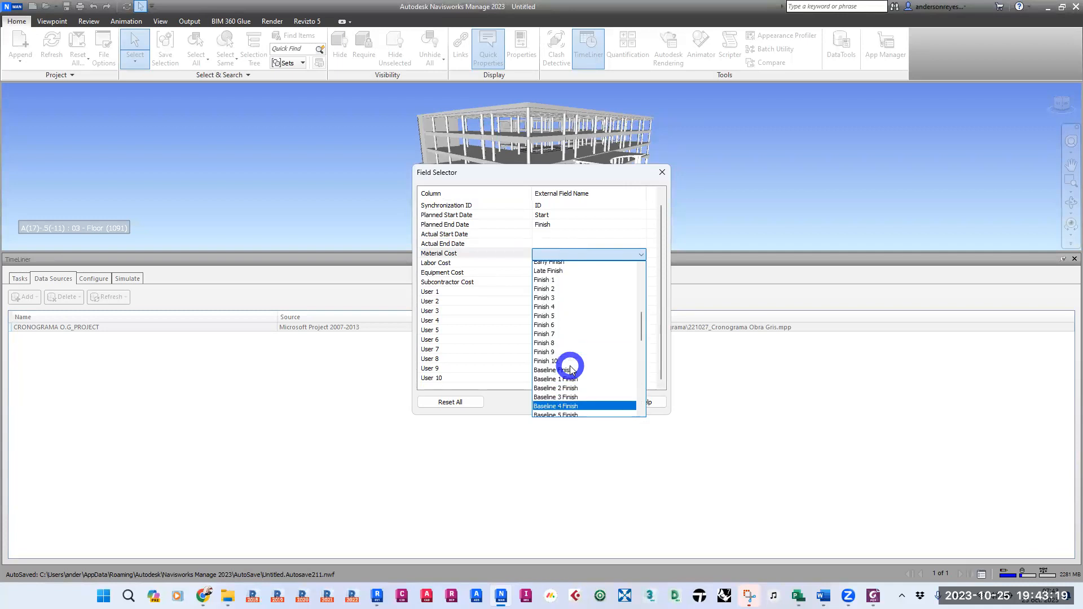
scroll(570, 366, "down", 20)
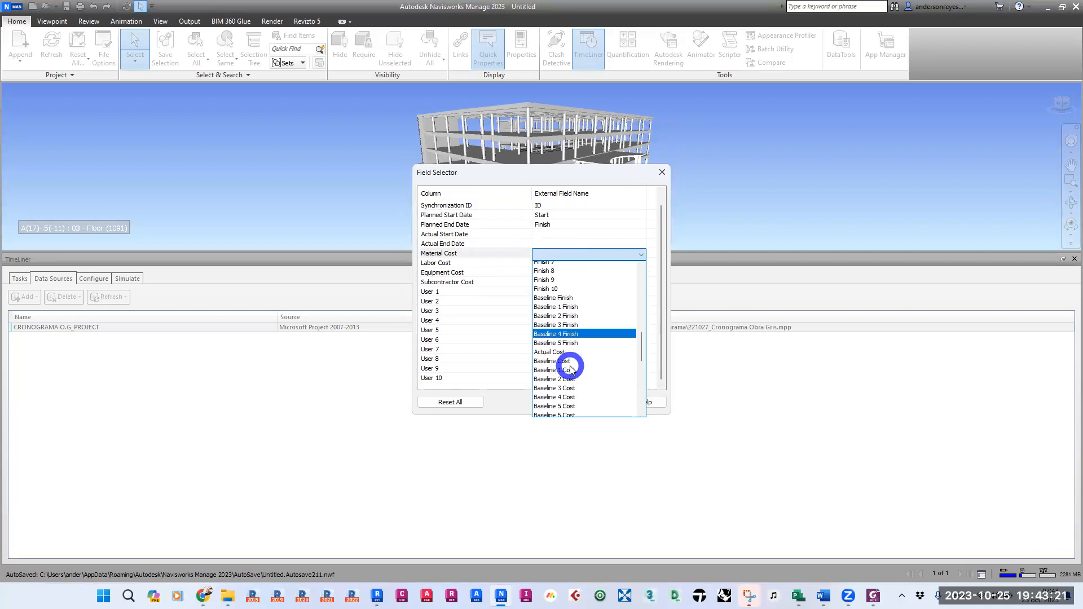
left_click(513, 178)
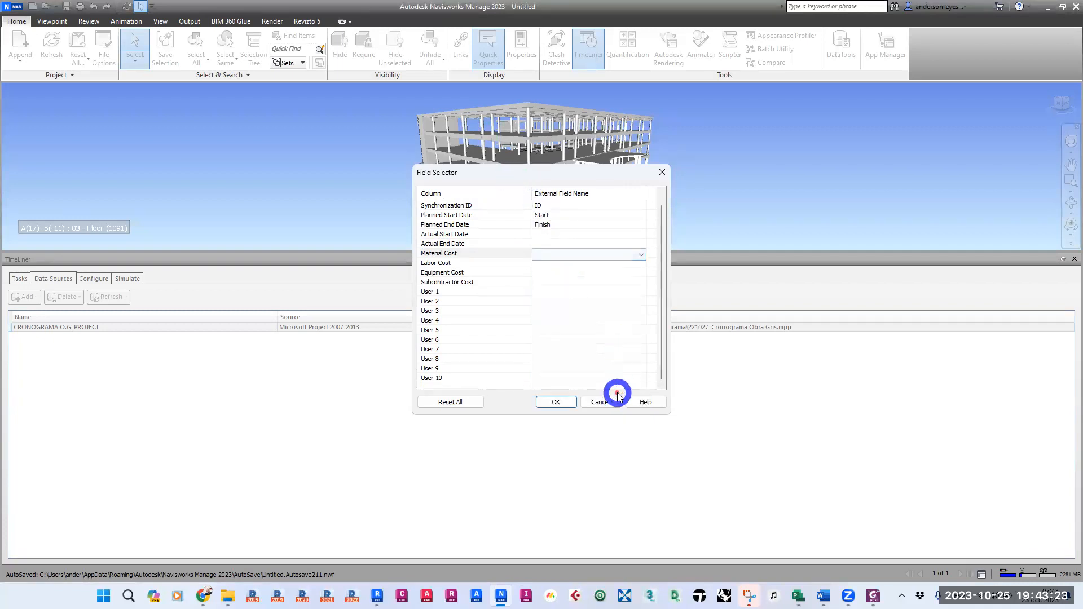
In Microsoft Project, examine the fields available for a new column to identify which numbered Cost fields hold the Navisworks costs
left_click(798, 597)
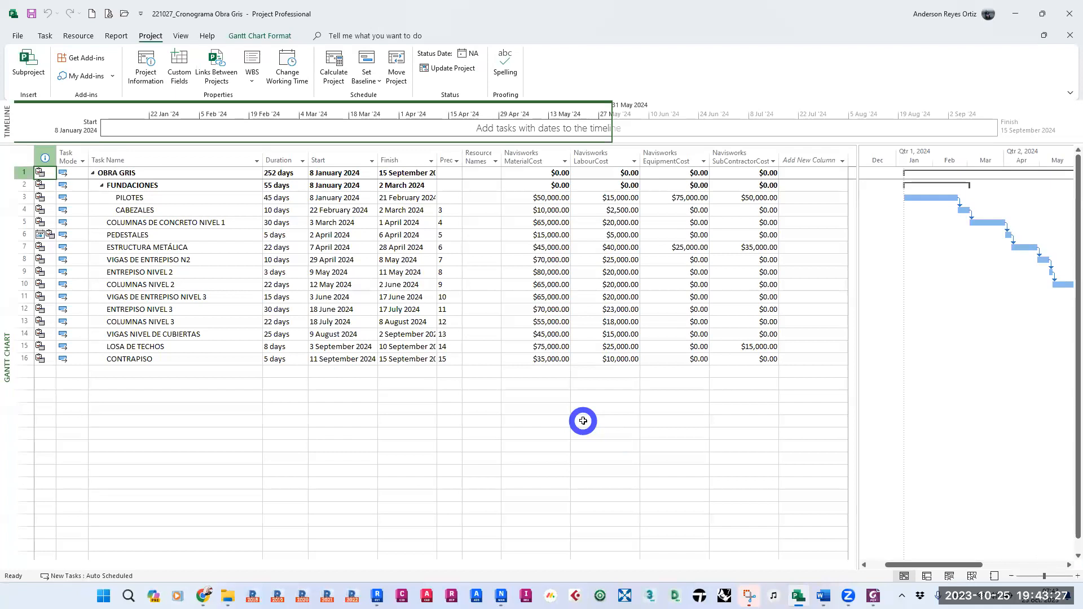
left_click(842, 161)
scroll(756, 440, "down", 3)
scroll(759, 386, "down", 20)
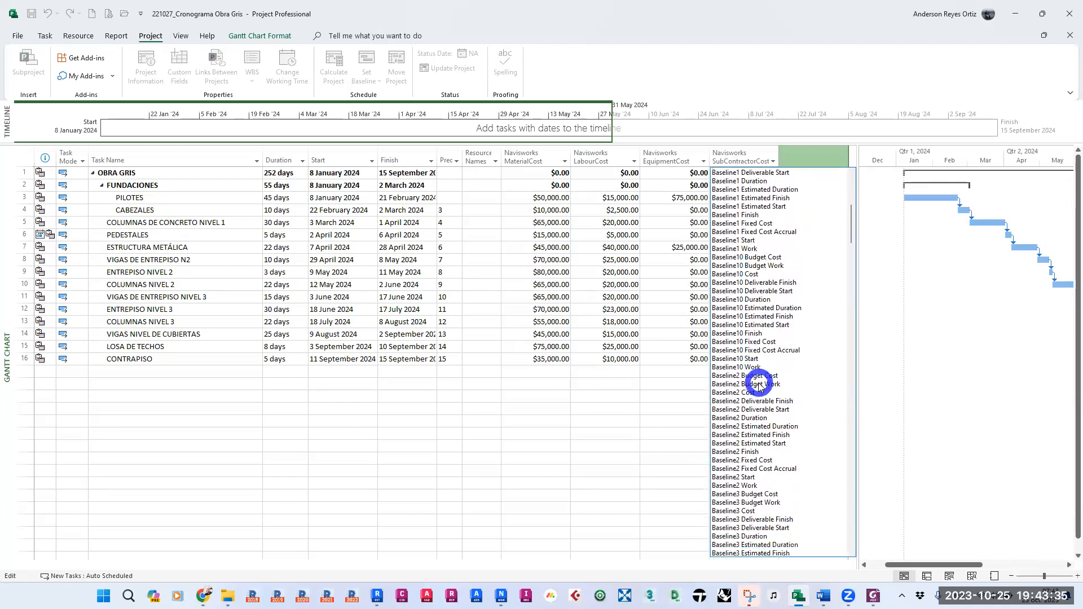
scroll(758, 387, "down", 20)
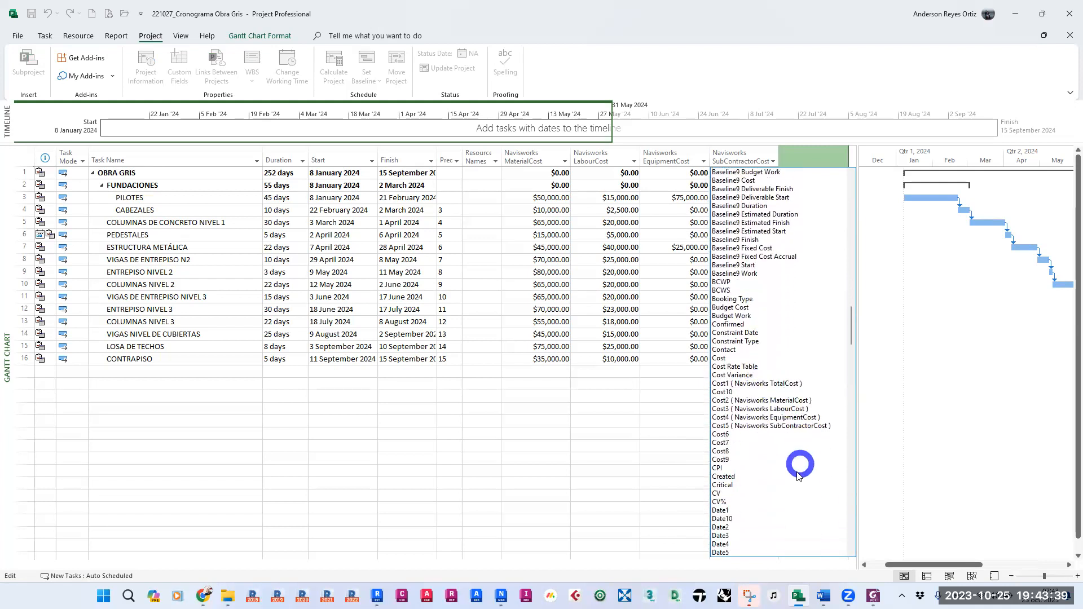
scroll(797, 475, "down", 1)
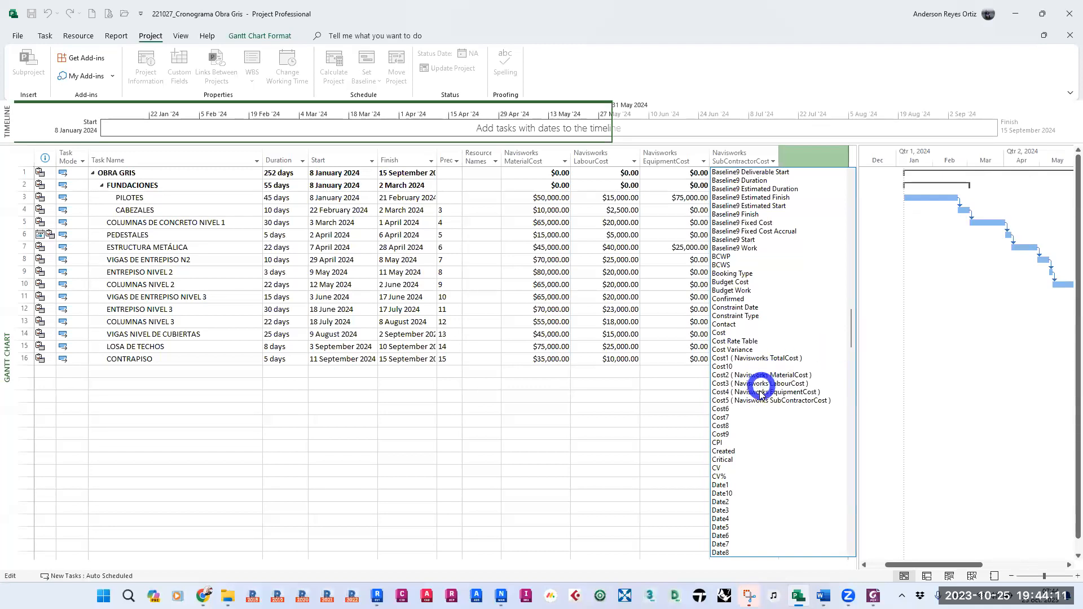
left_click(589, 432)
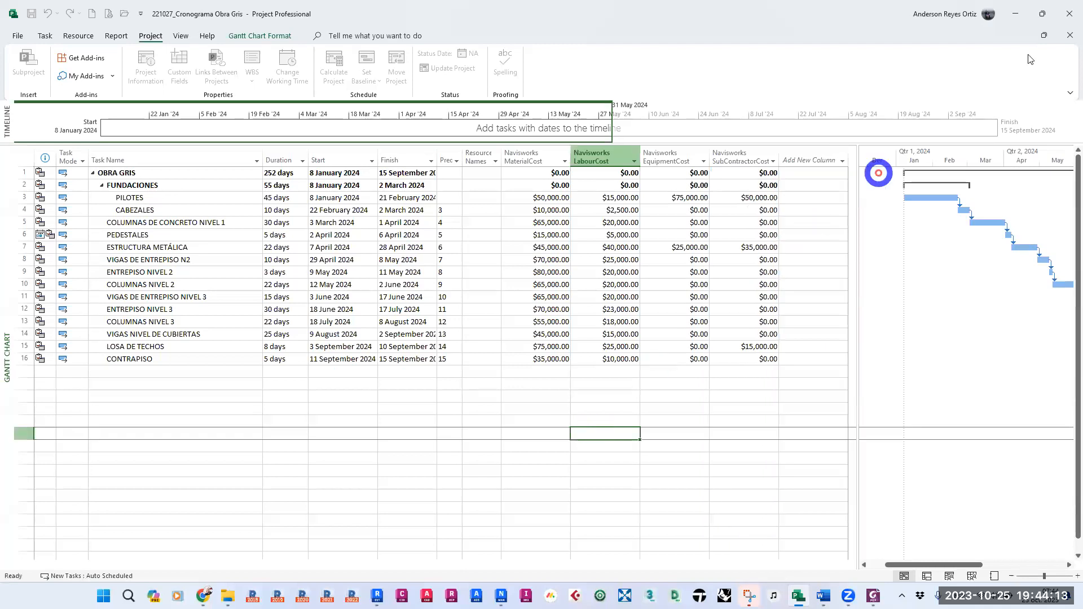
Return to Navisworks and map the data source's Material Cost column to the external field Cost 2
left_click(1020, 14)
left_click(609, 254)
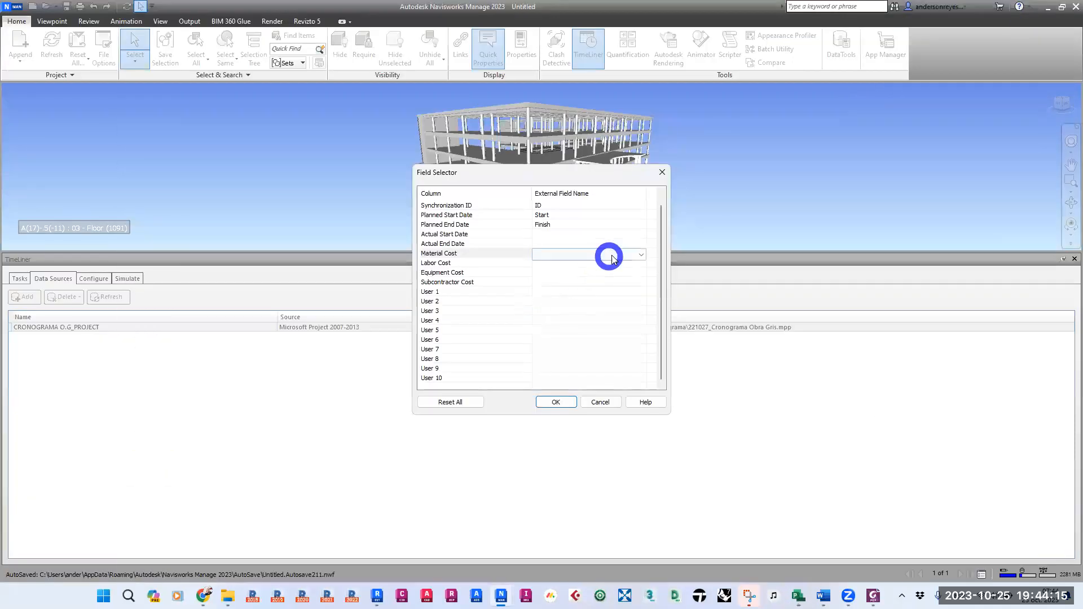
left_click(622, 256)
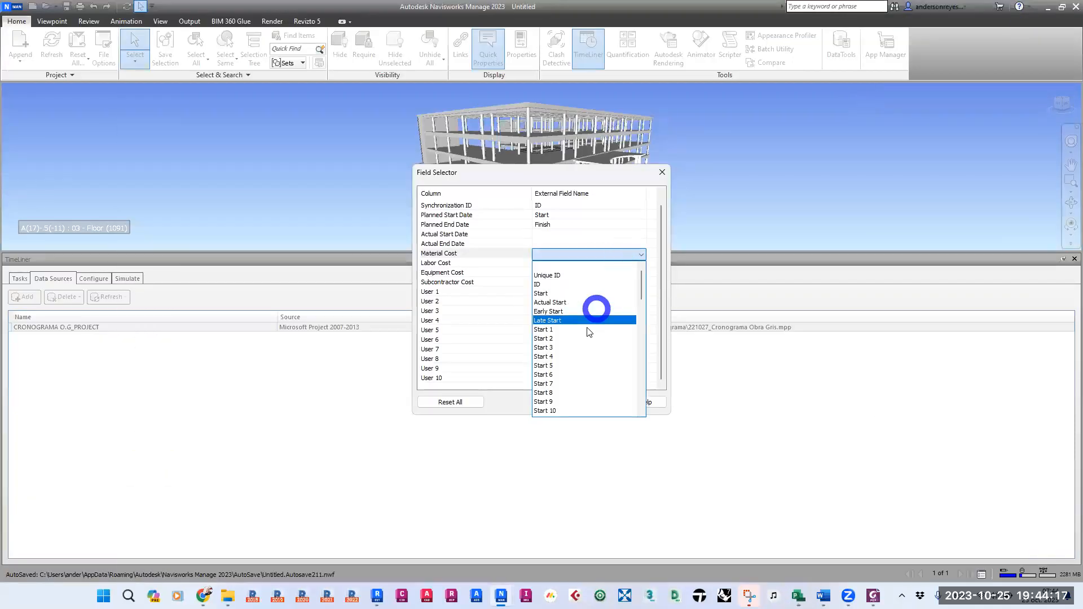
scroll(581, 346, "down", 9)
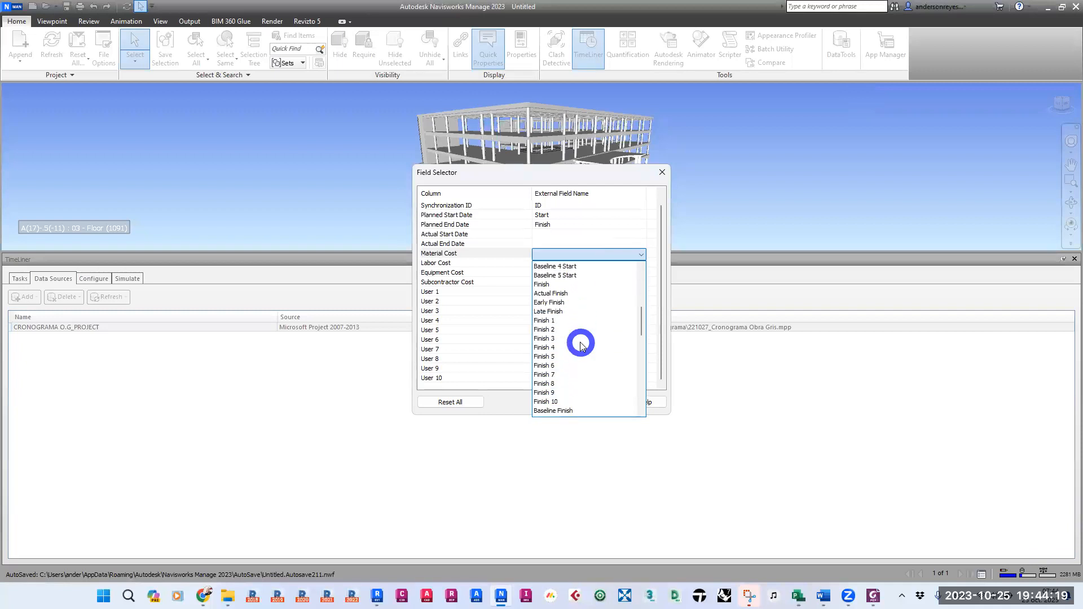
scroll(581, 345, "down", 6)
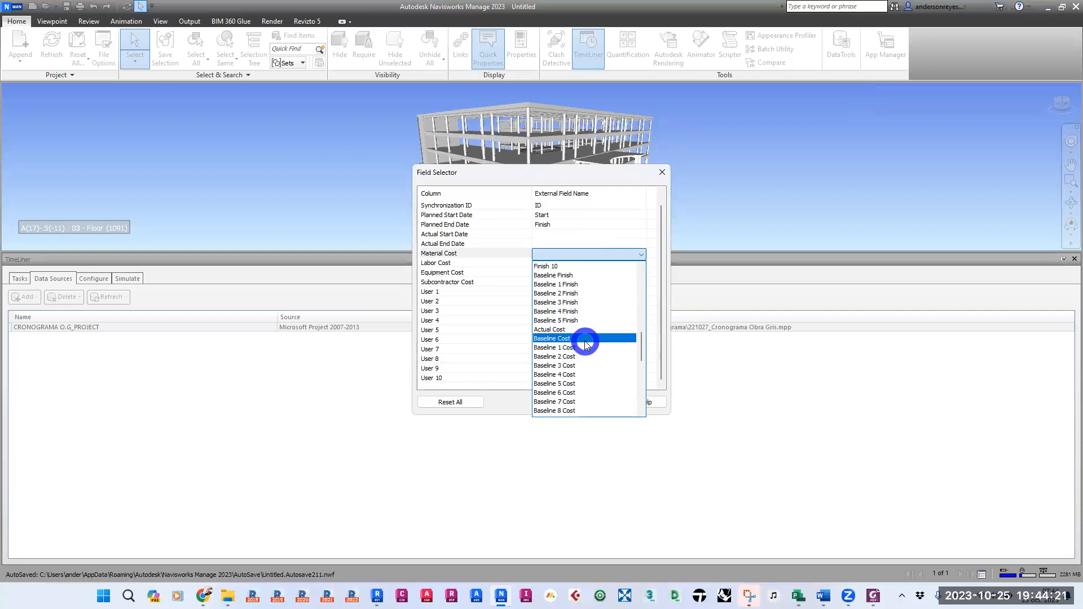
scroll(584, 342, "down", 3)
left_click(553, 373)
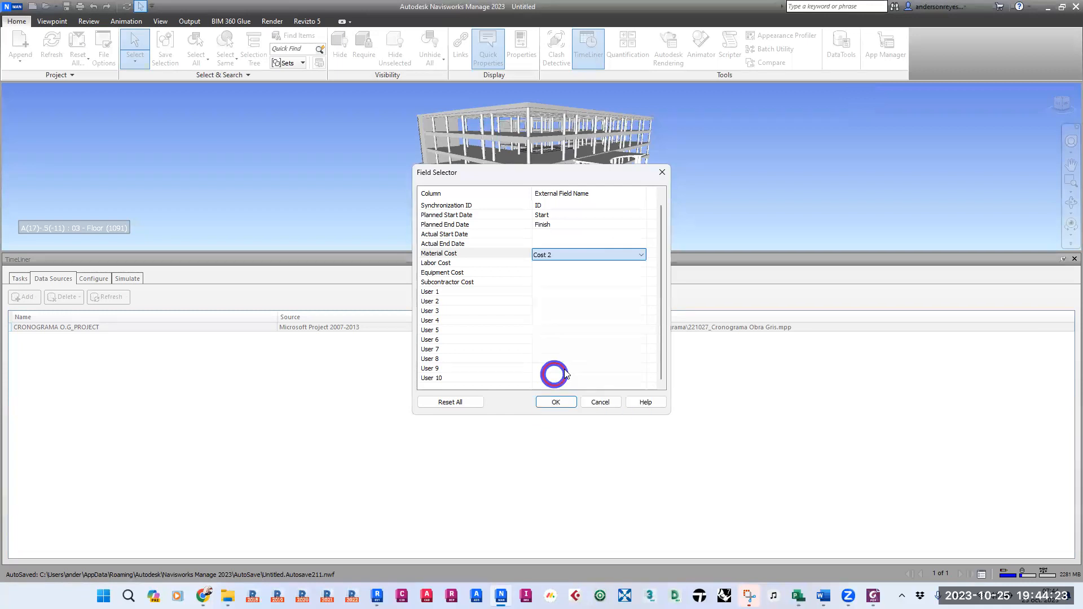
Map Labor Cost to the external field Cost 3 and Equipment Cost to Cost 4
left_click(581, 264)
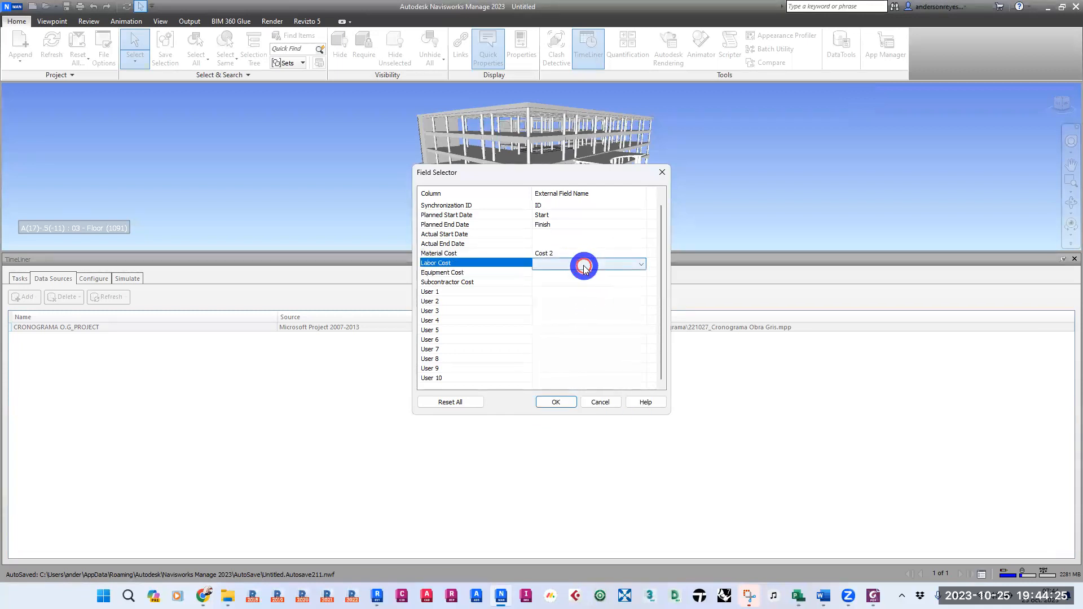
left_click(580, 262)
scroll(558, 381, "down", 20)
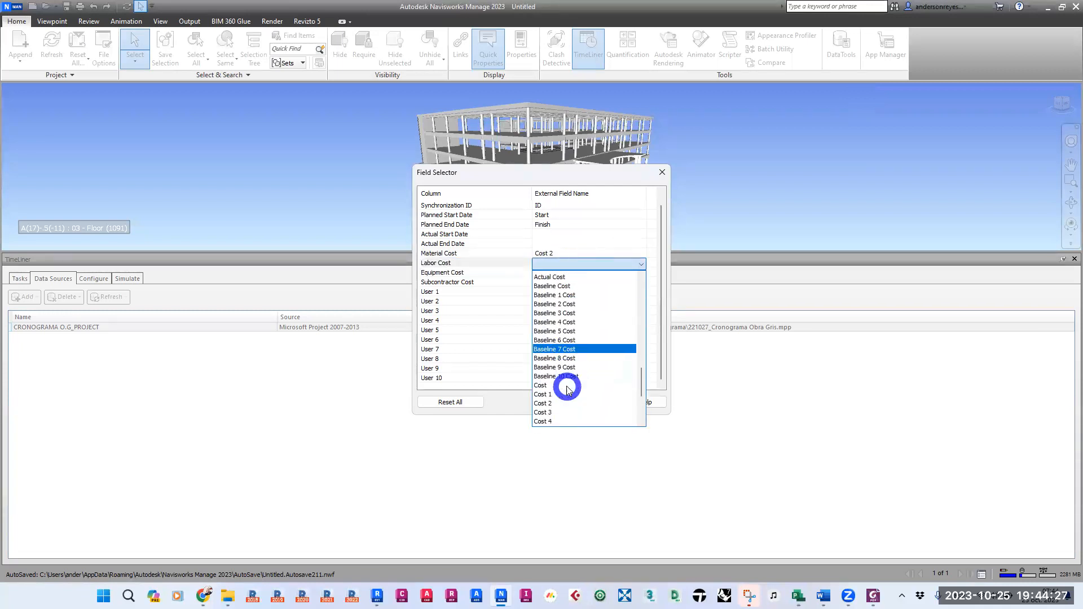
left_click(556, 338)
left_click(581, 274)
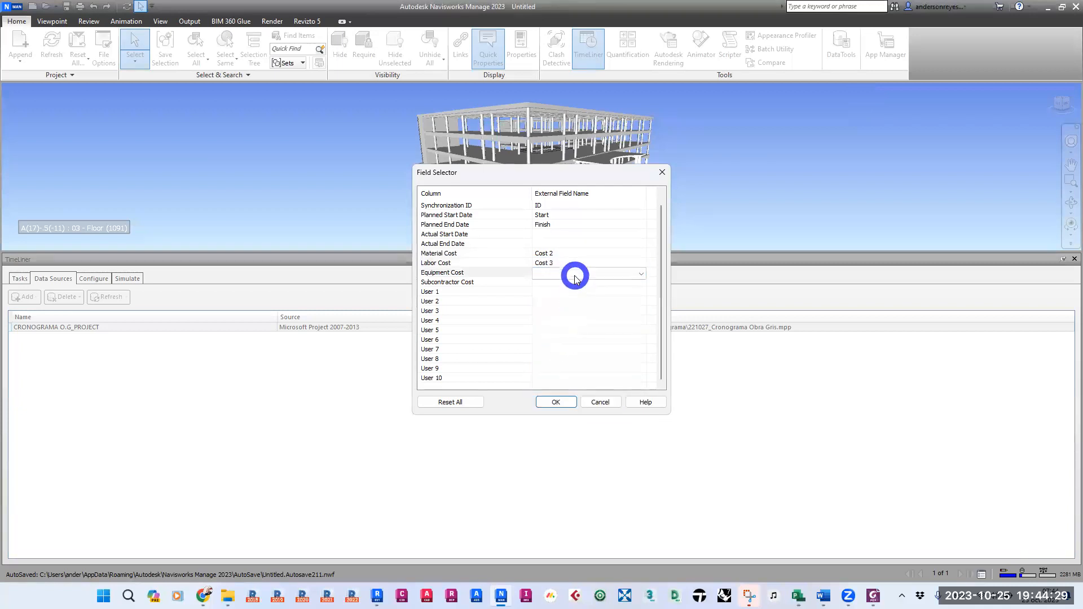
left_click(588, 276)
scroll(593, 375, "down", 12)
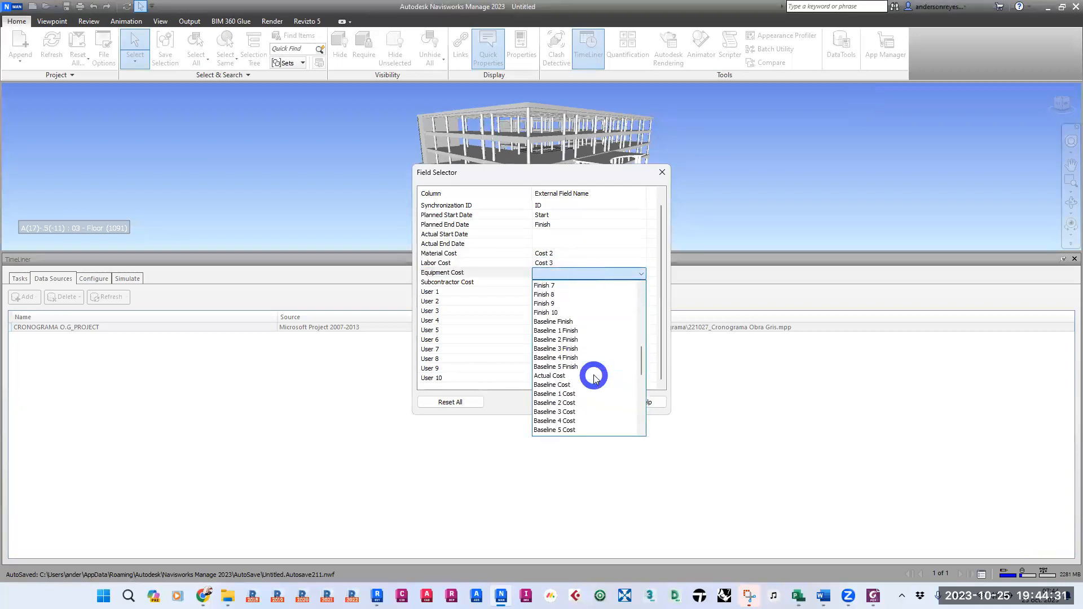
scroll(595, 378, "down", 5)
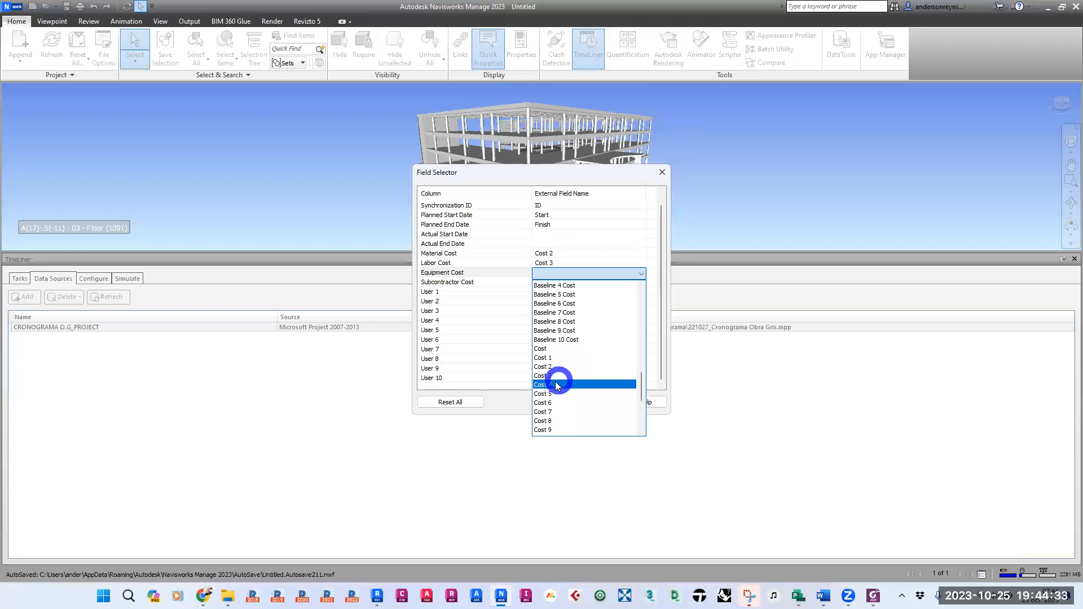
left_click(586, 384)
Map Subcontractor Cost to the external field Cost 5 and accept the field mapping
left_click(598, 282)
left_click(599, 285)
scroll(599, 382, "down", 12)
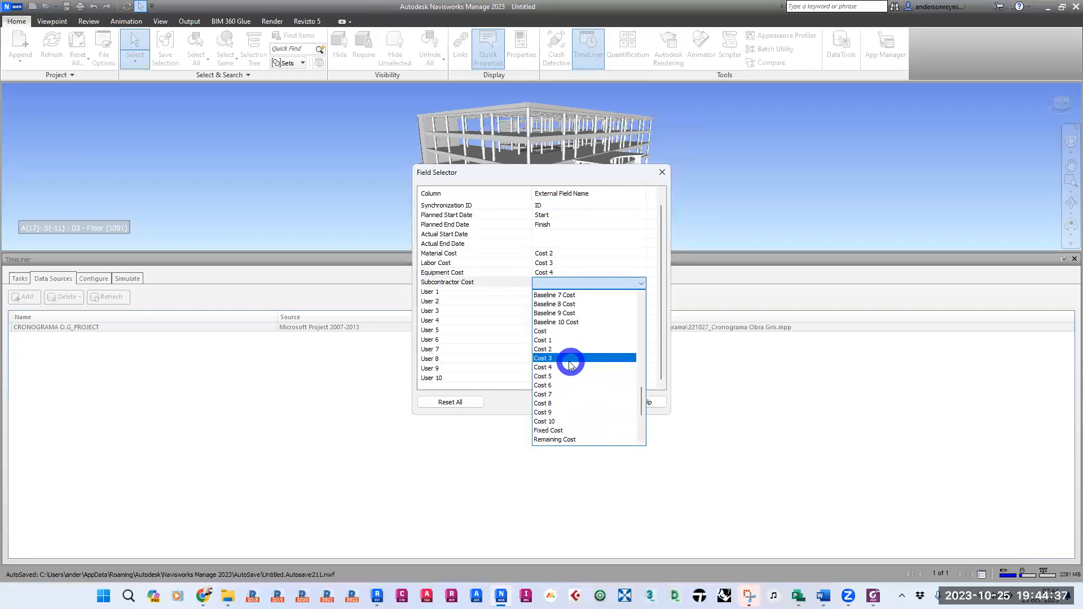
left_click(556, 375)
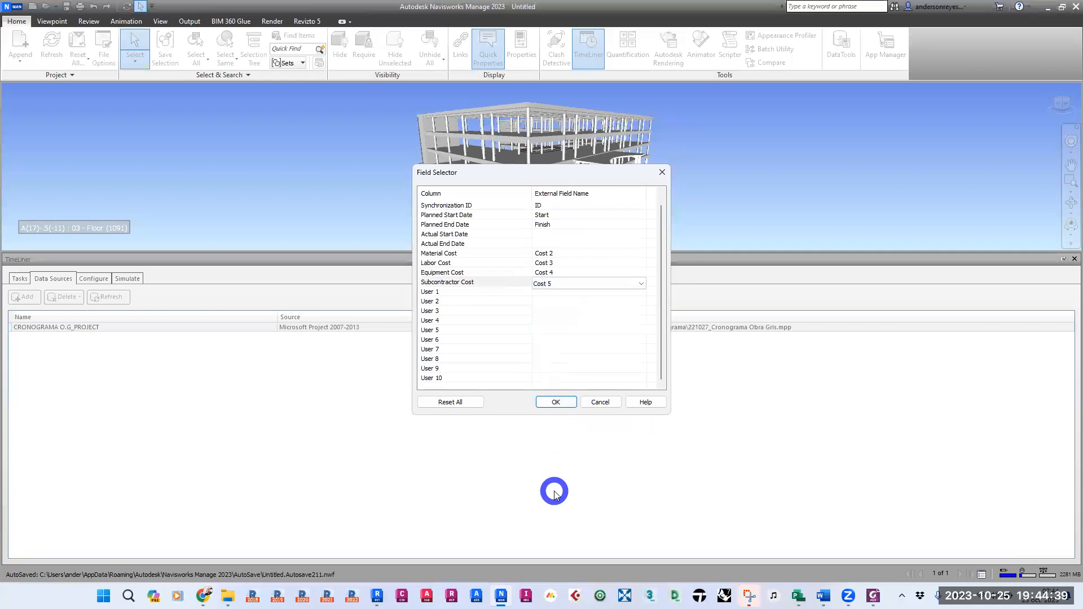
left_click(552, 401)
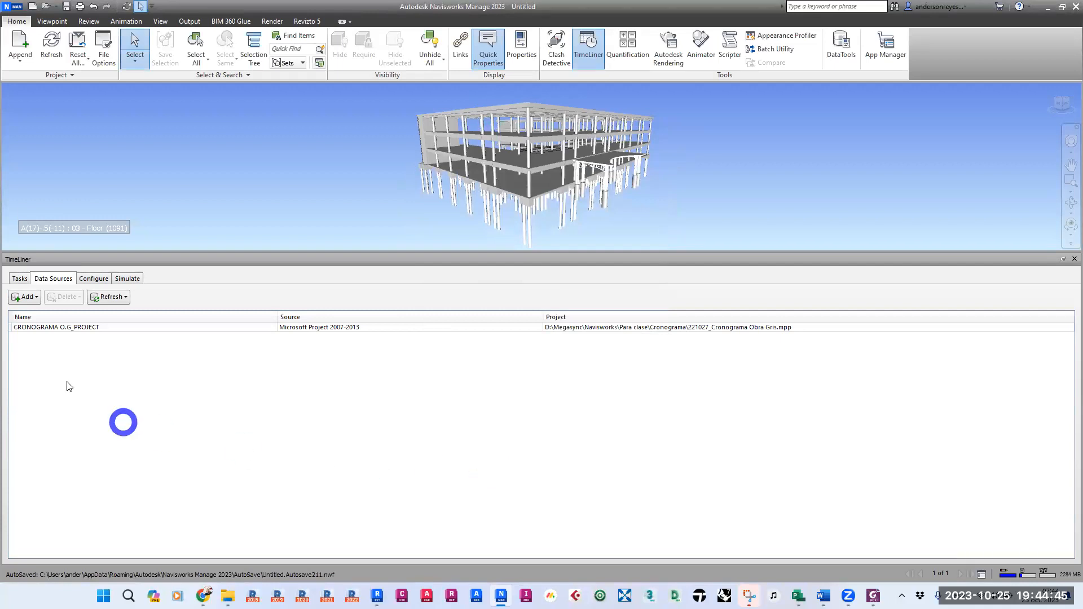
left_click(54, 329)
right_click(55, 329)
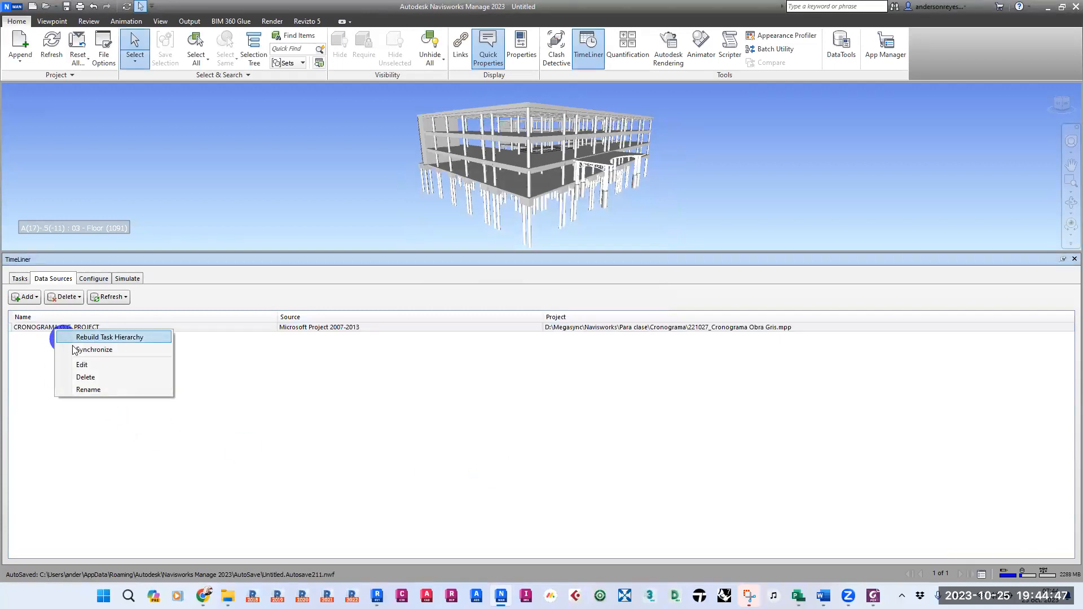
left_click(237, 414)
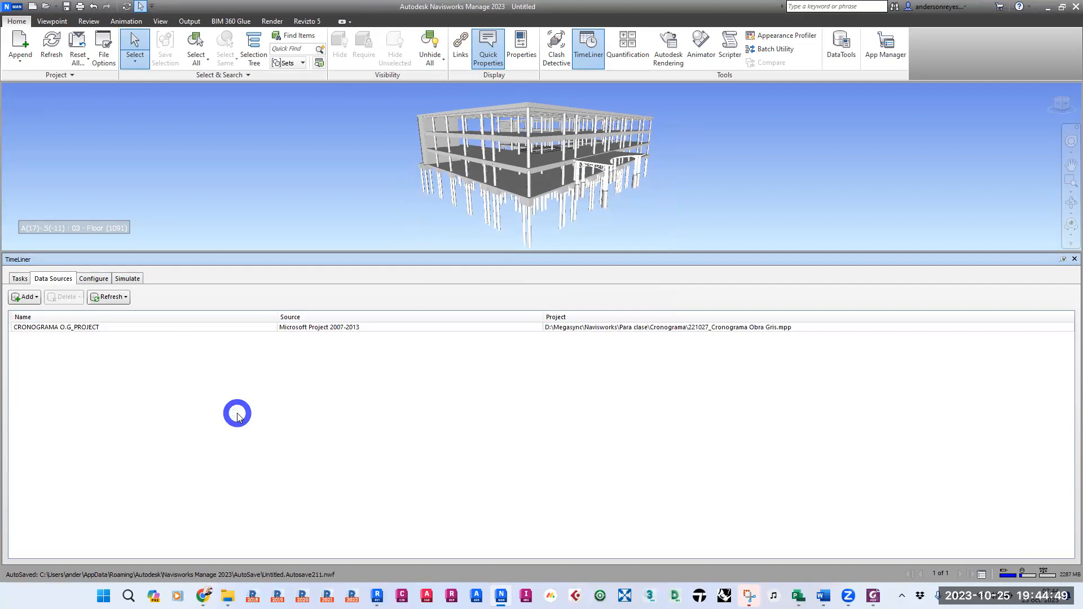
left_click(19, 281)
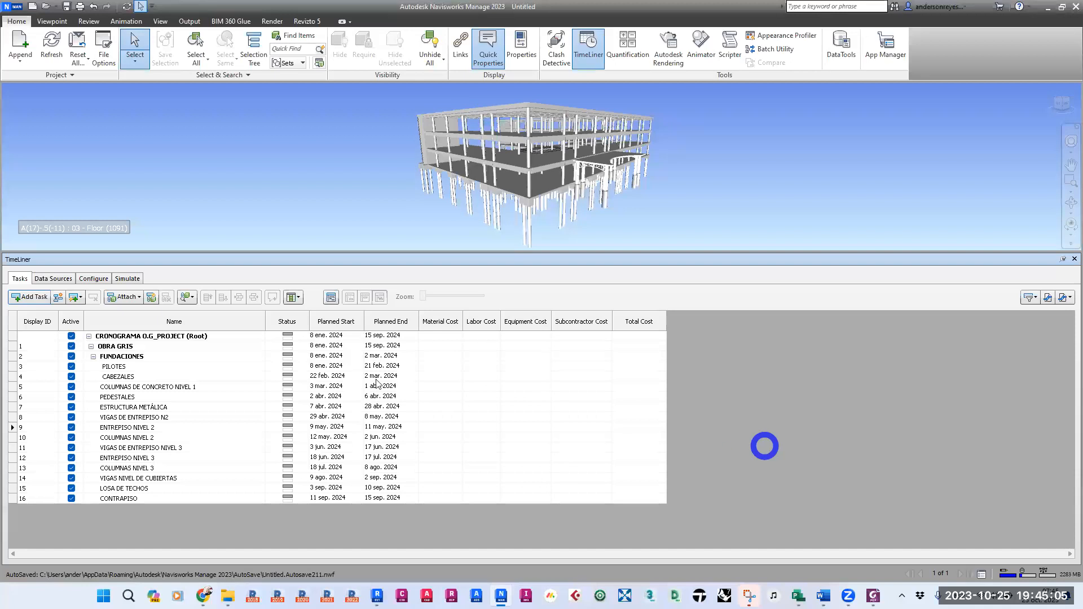
Rebuild the task hierarchy from the CRONOGRAMA O.G_PROJECT data source and display the TimeLiner task list
left_click(61, 280)
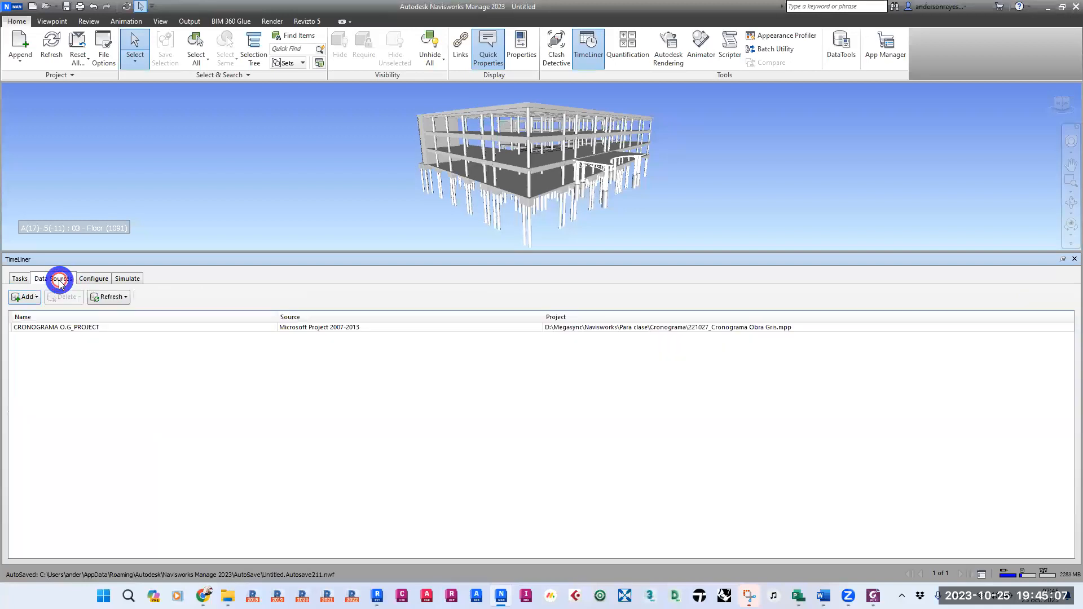
left_click(66, 328)
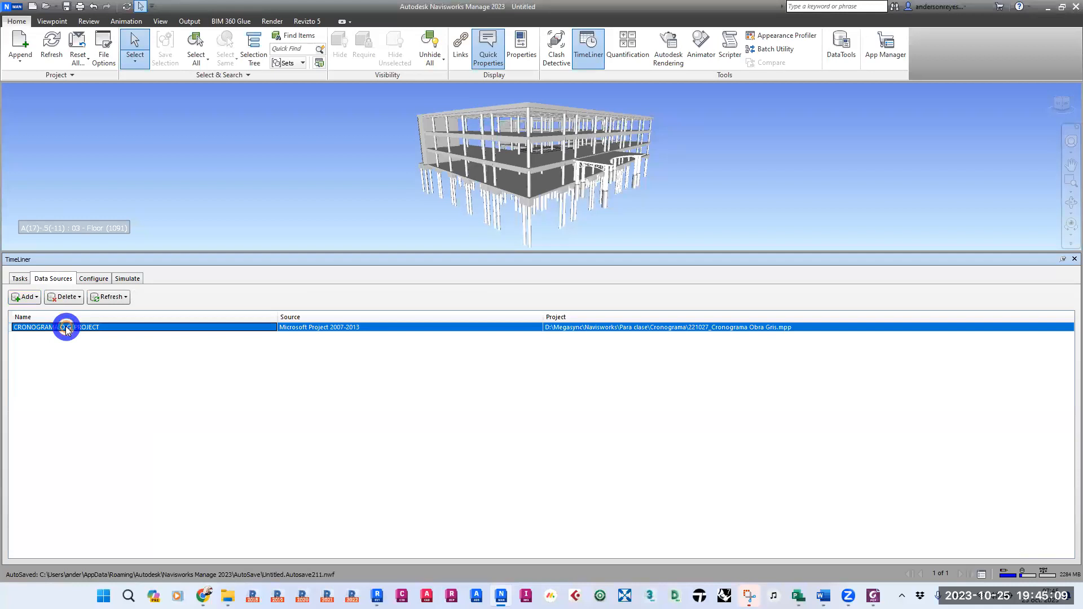
right_click(66, 329)
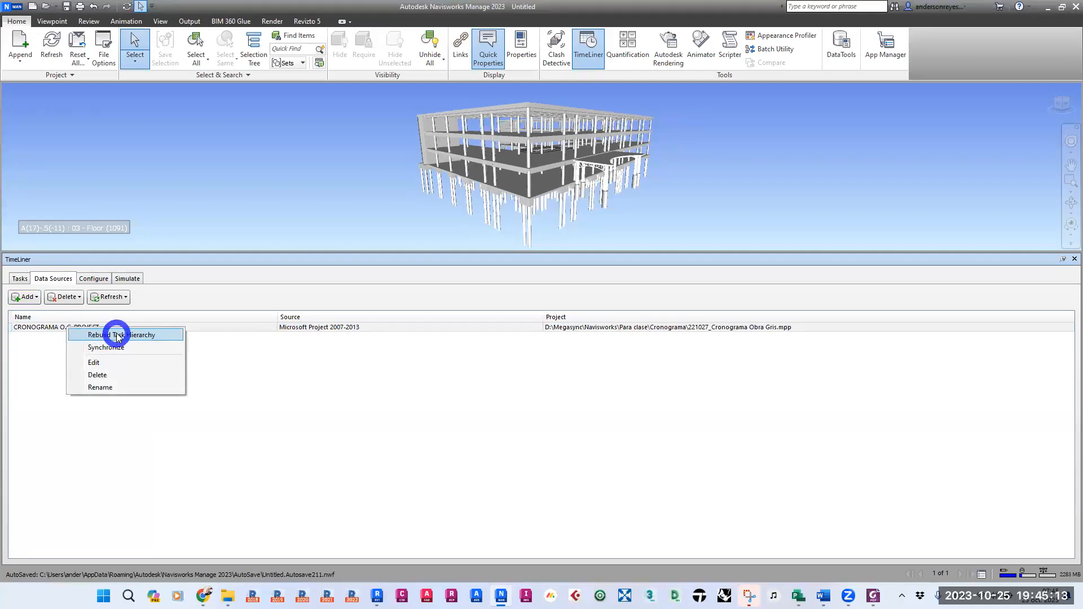
left_click(161, 335)
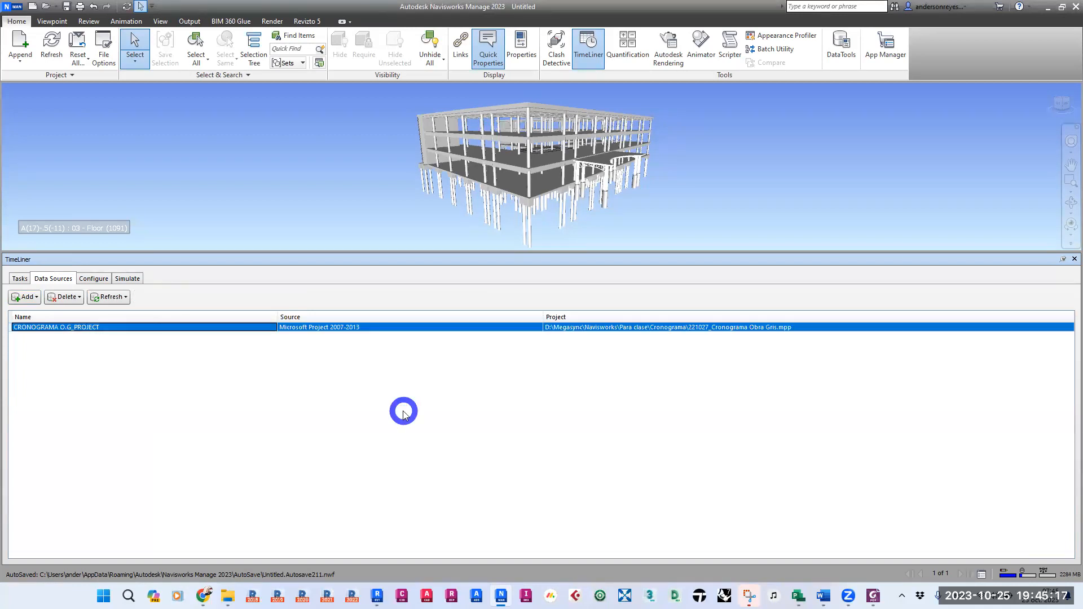
left_click(19, 279)
left_click(810, 439)
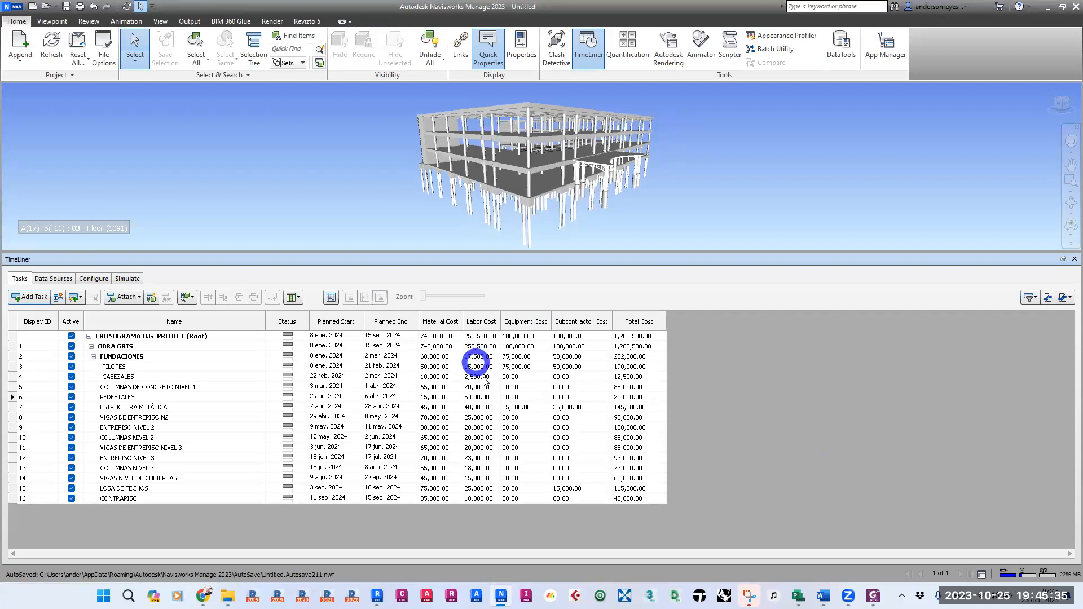
Review the imported equipment, subcontractor and total costs of the OBRA GRIS, PILOTES and ESTRUCTURA METÁLICA tasks
left_click(510, 347)
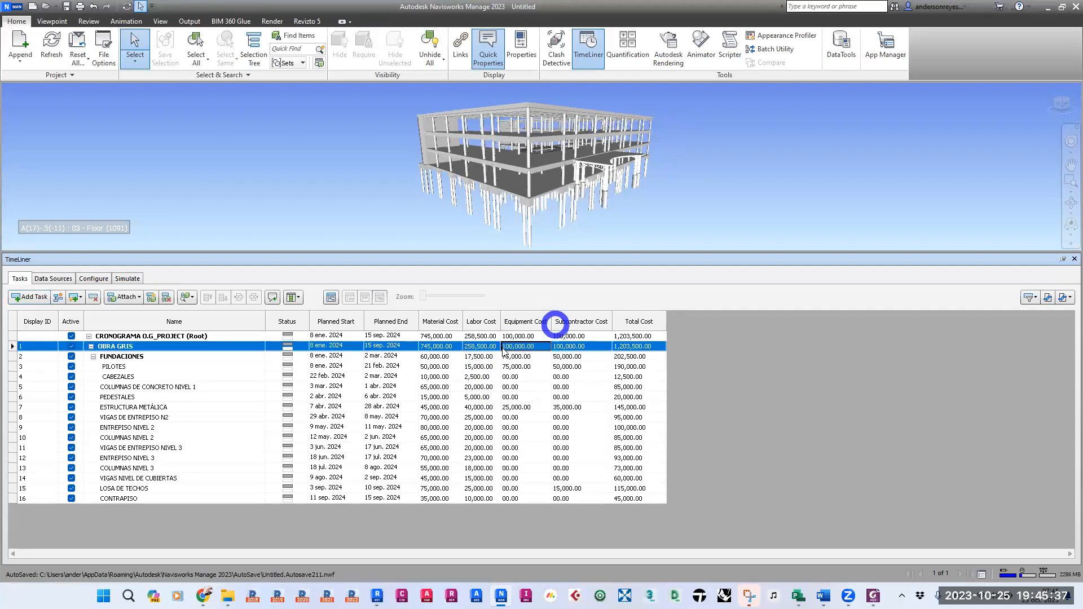
left_click(581, 346)
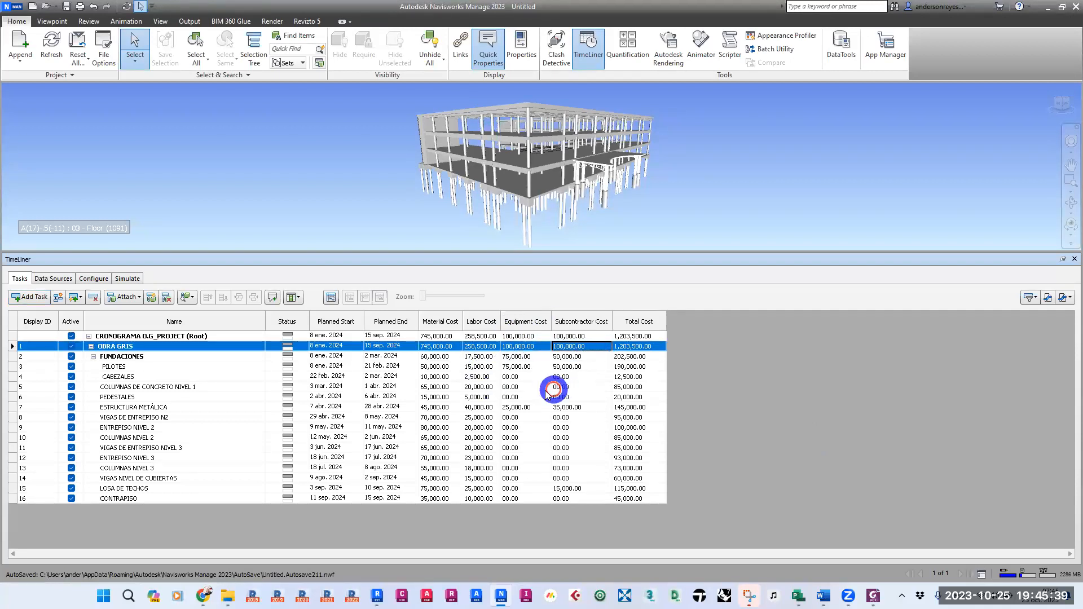
left_click(587, 356)
left_click(566, 367)
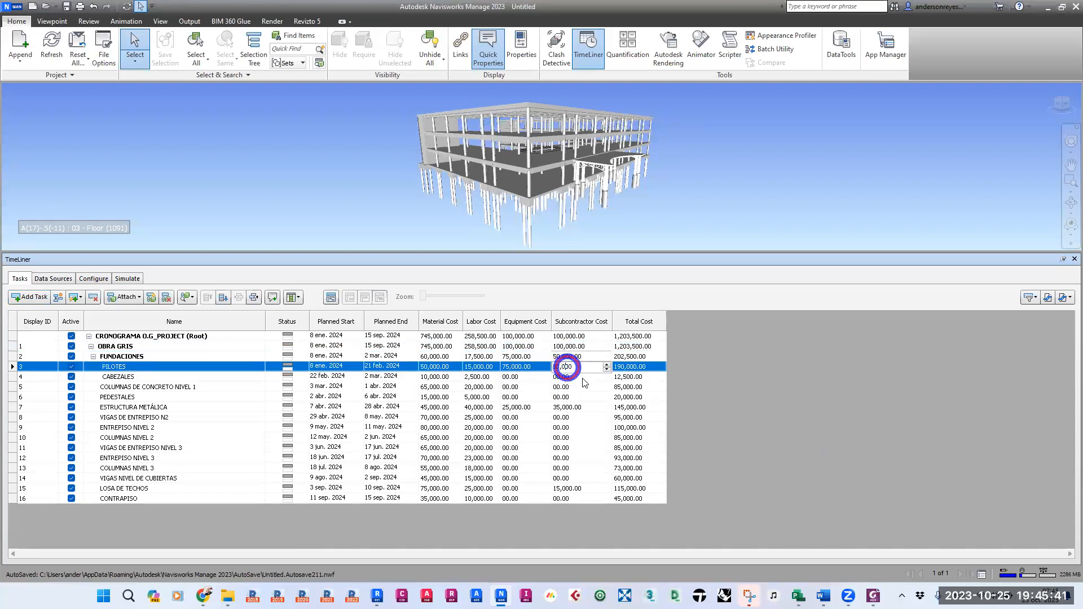
left_click(591, 347)
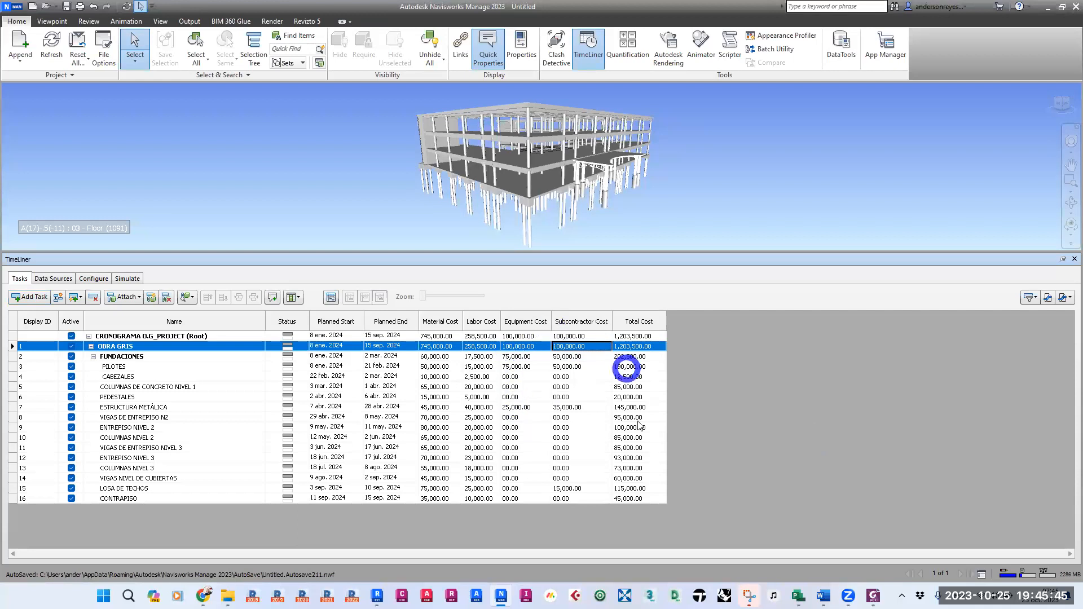
left_click(567, 407)
key("Return")
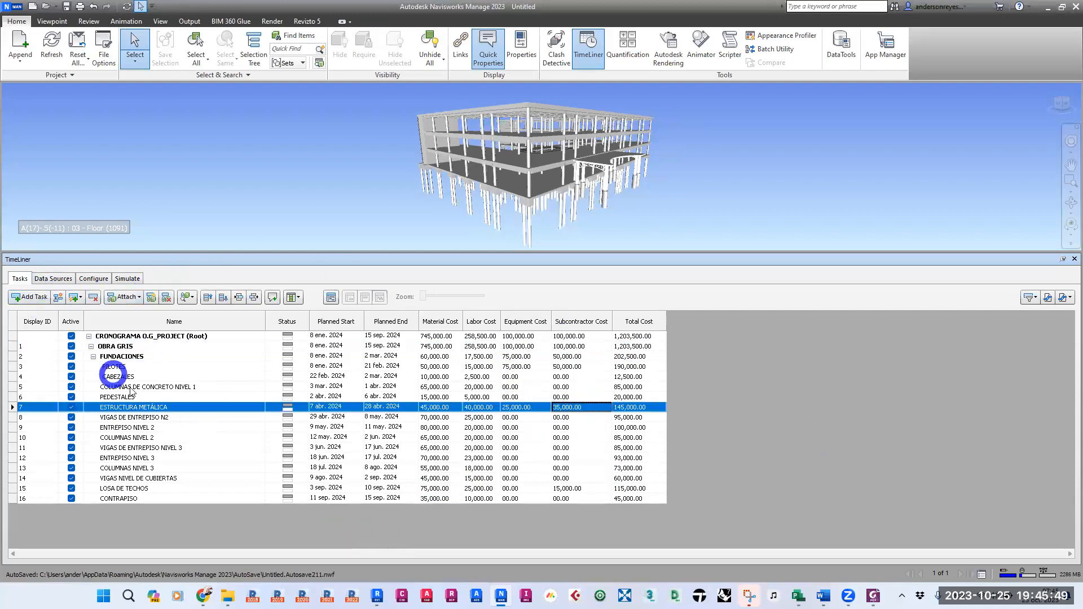
left_click(53, 279)
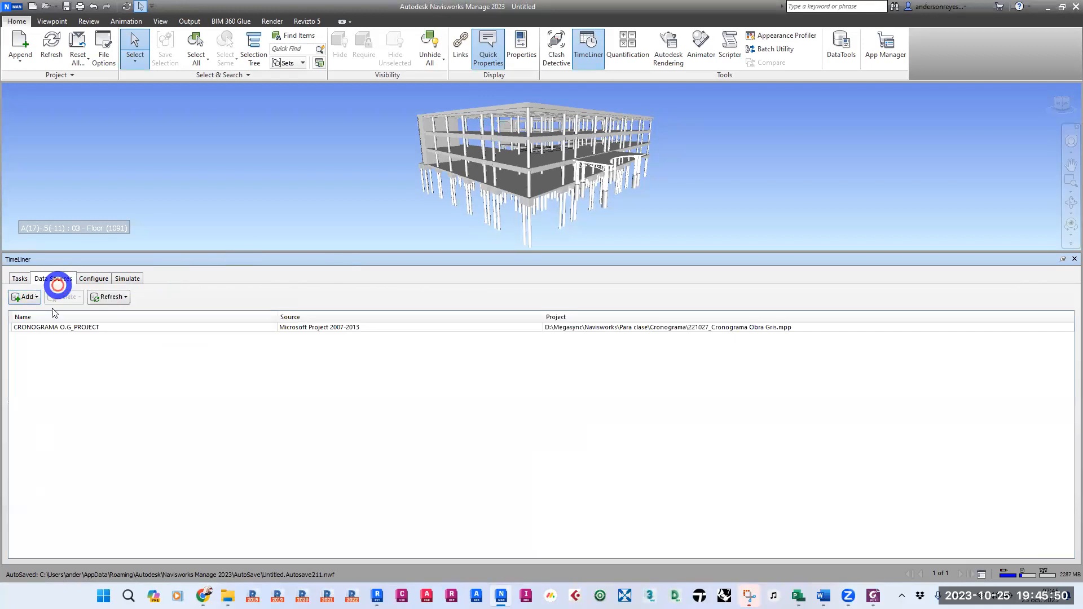
left_click(20, 279)
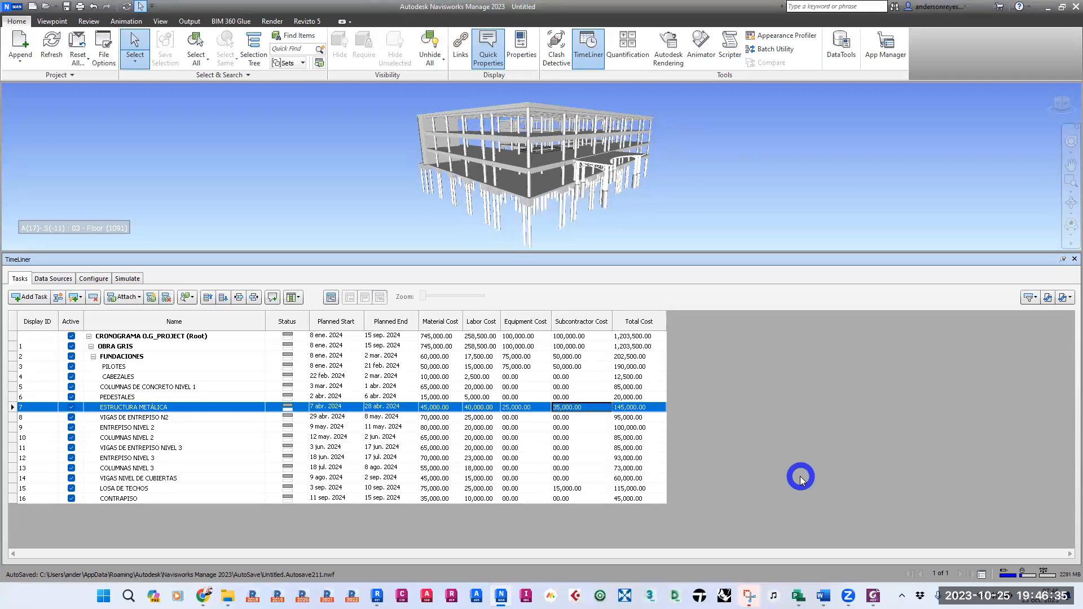
Export the TimeLiner schedule as MS Project XML to the Desktop, naming the file CRONOGRAMA_EJEMPLO XML
left_click(1066, 297)
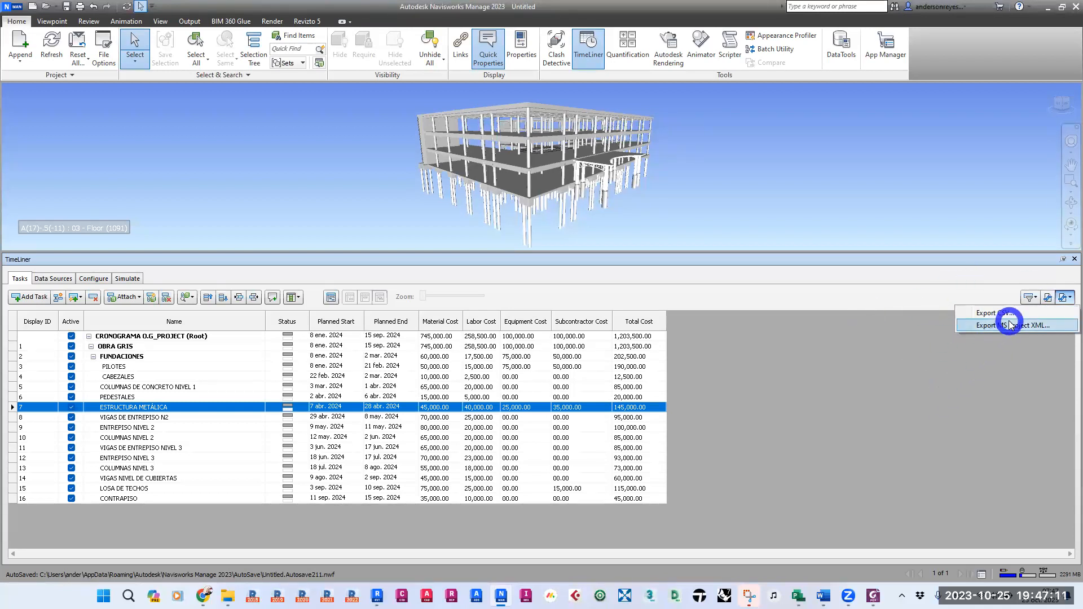
left_click(962, 325)
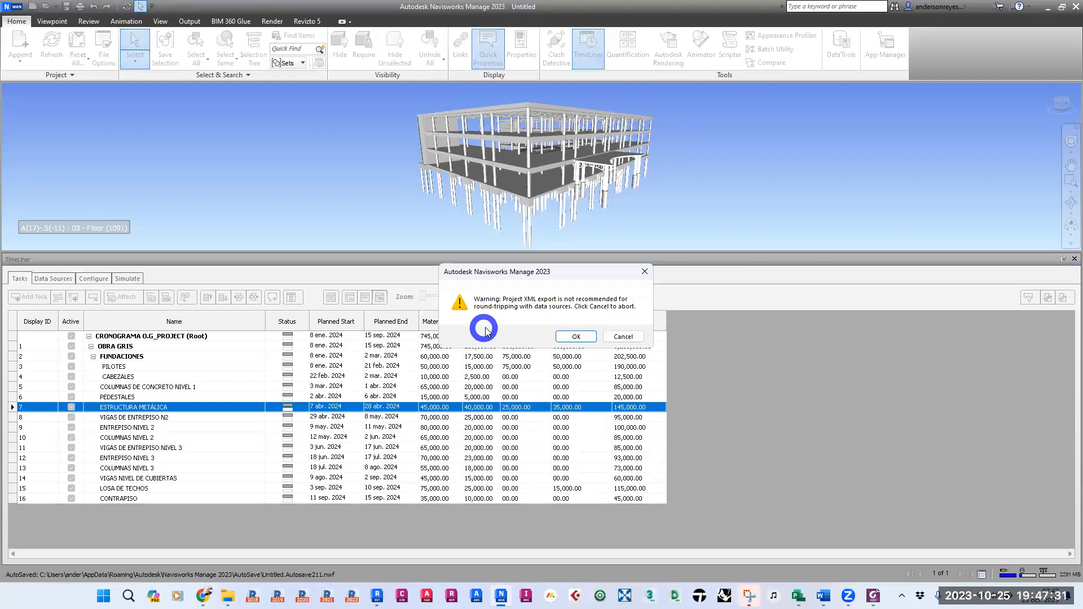
left_click(576, 337)
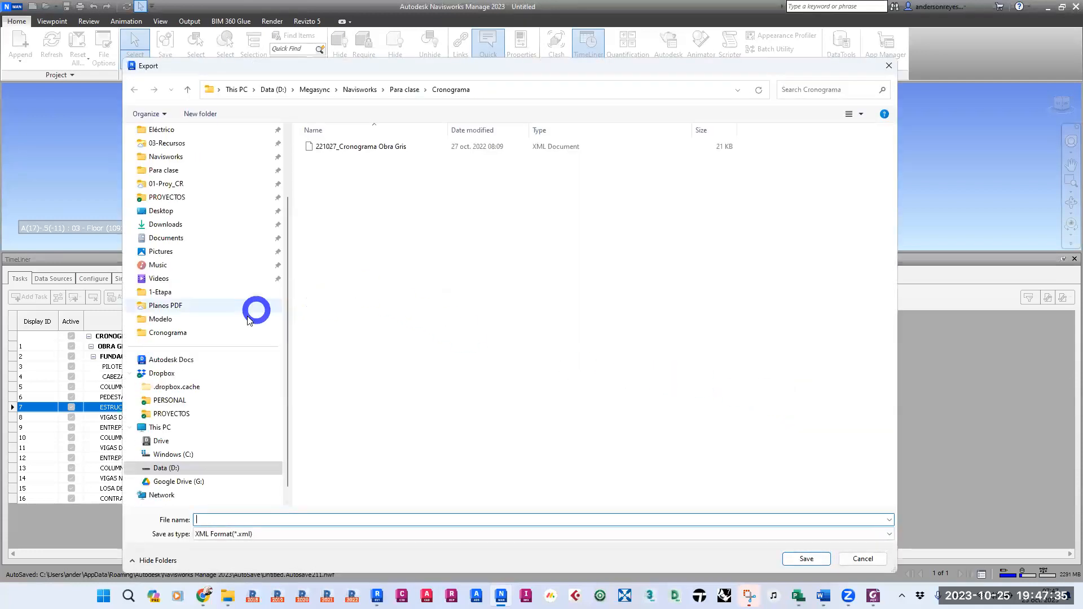
left_click(171, 212)
left_click(278, 520)
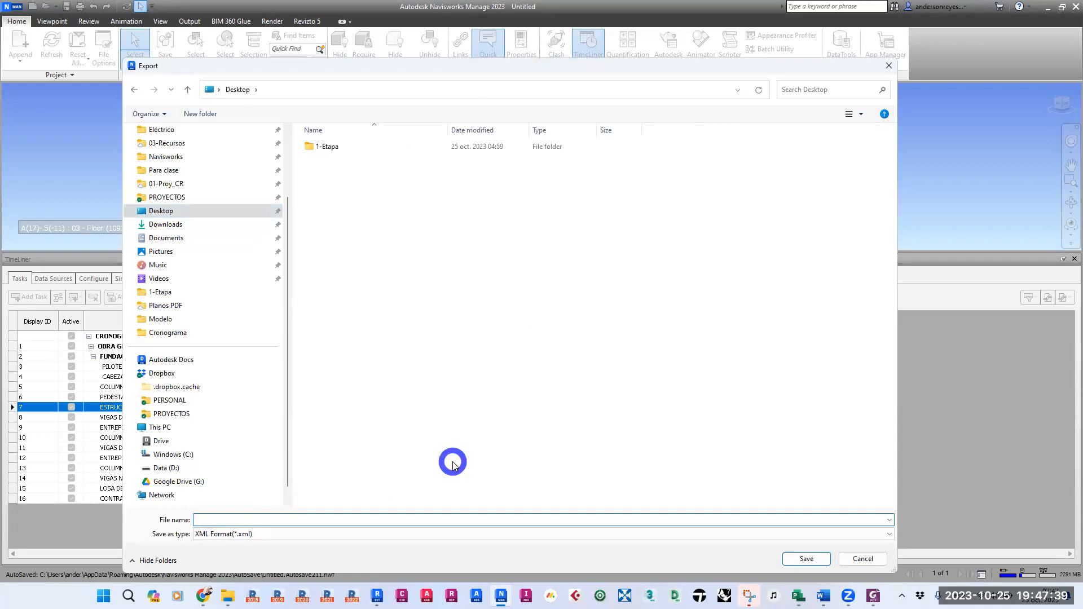
type("cO")
key("BackSpace")
key("BackSpace")
type("RONOGRAMA_EJEMPLO XML")
key("Return")
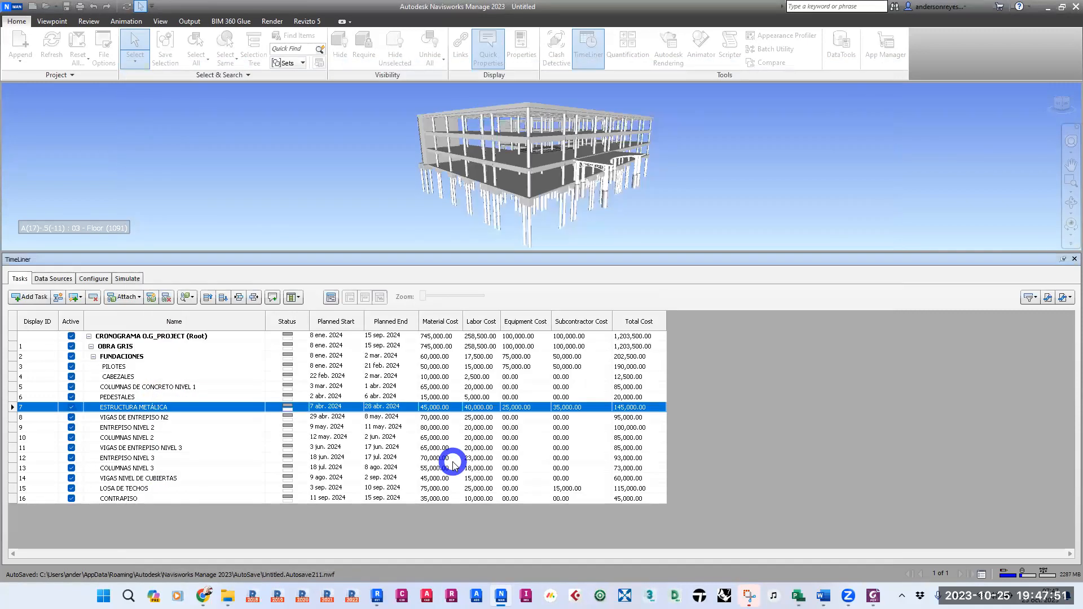
Switch to Microsoft Project and open the CRONOGRAMA_EJEMPLO XML file from the Desktop, using the XML Format file type
left_click(798, 596)
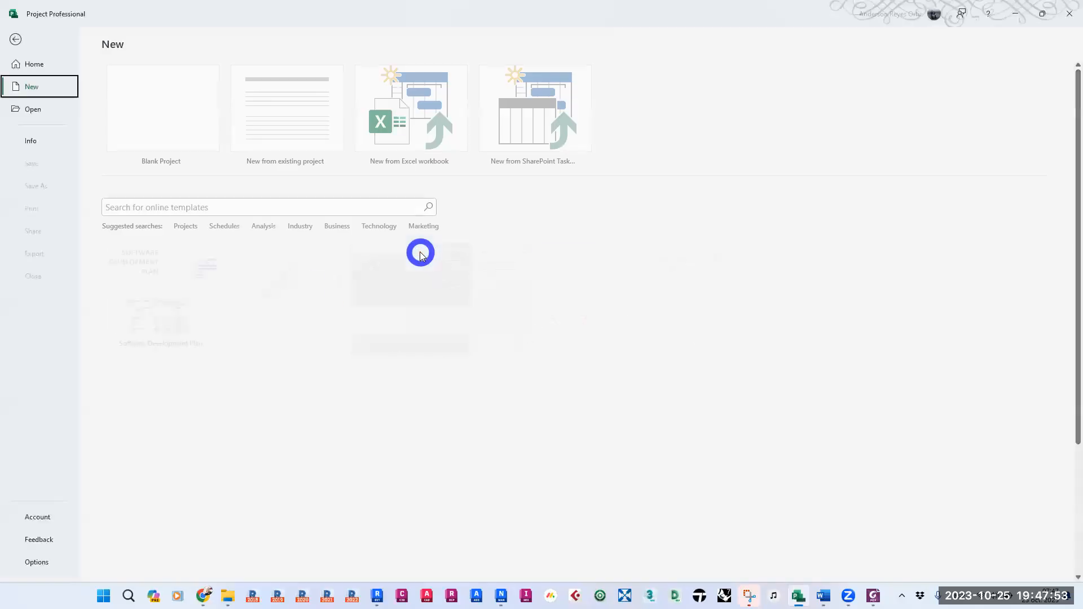
left_click(23, 109)
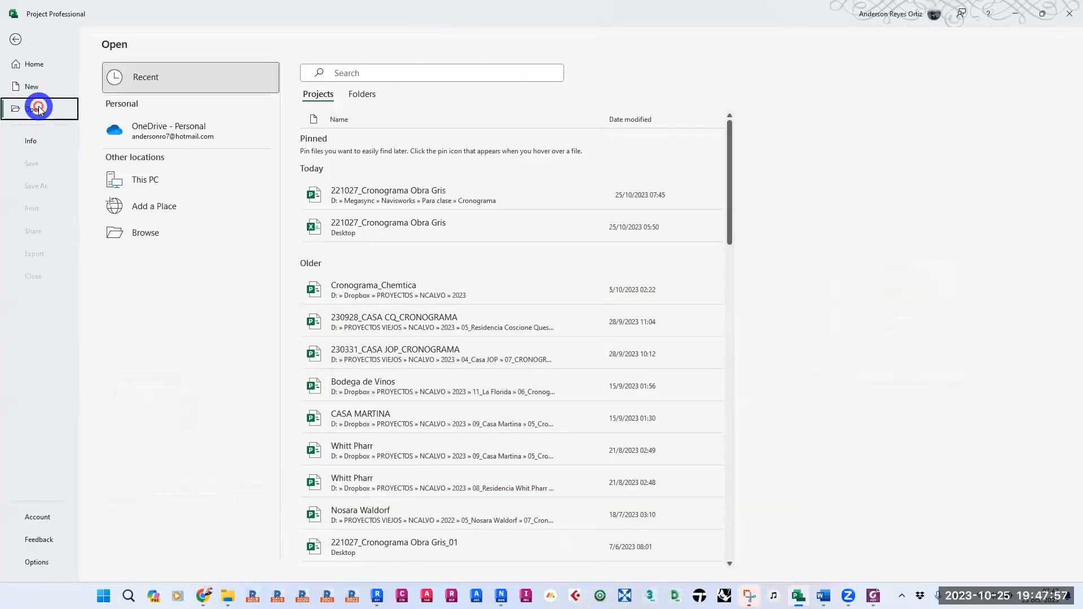
left_click(150, 231)
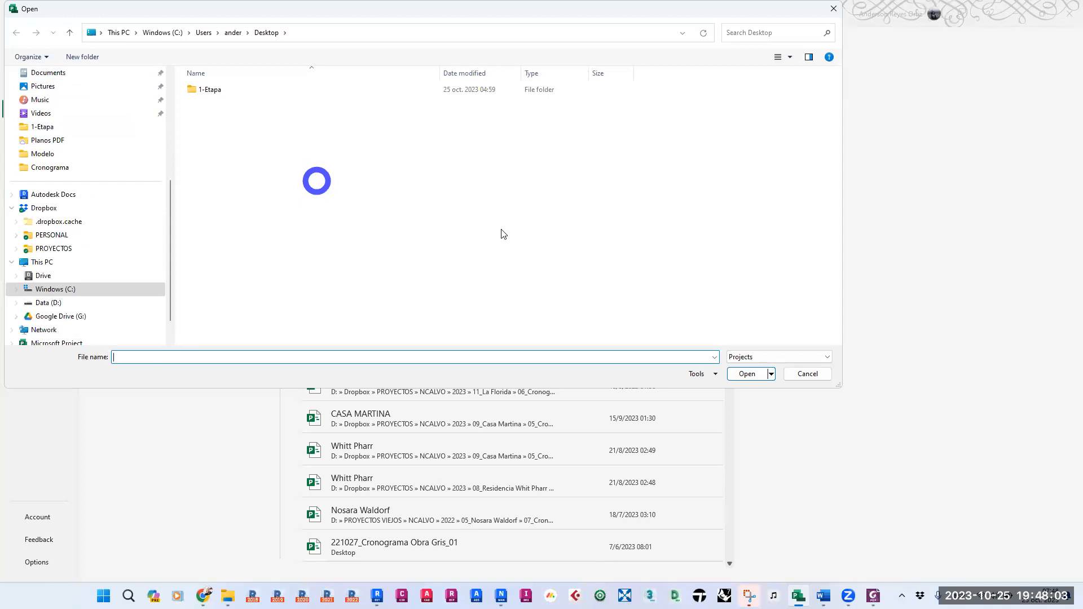
left_click(816, 357)
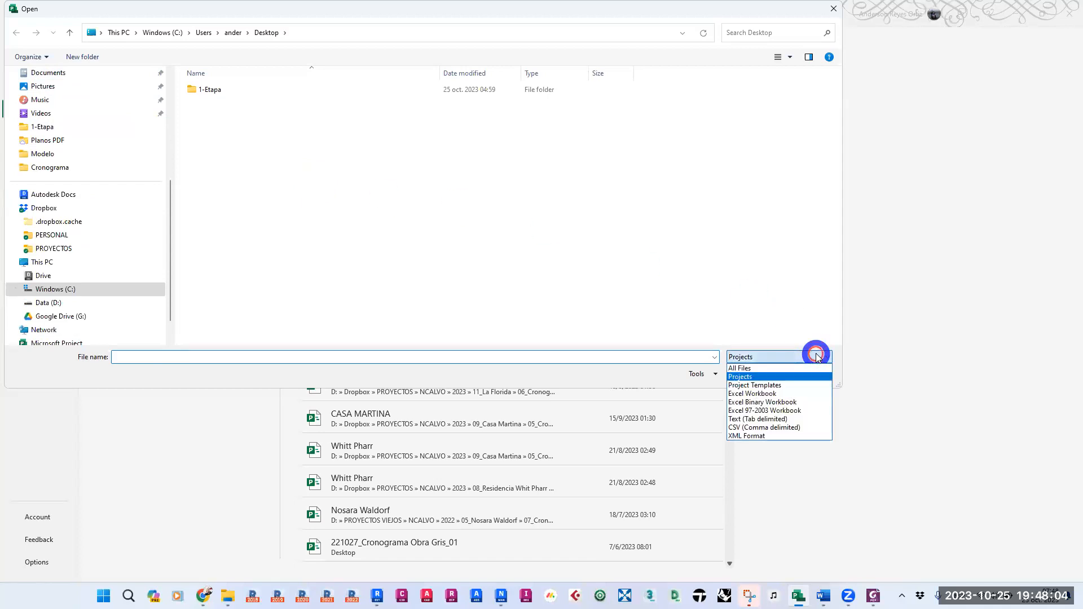
left_click(762, 435)
double_click(266, 102)
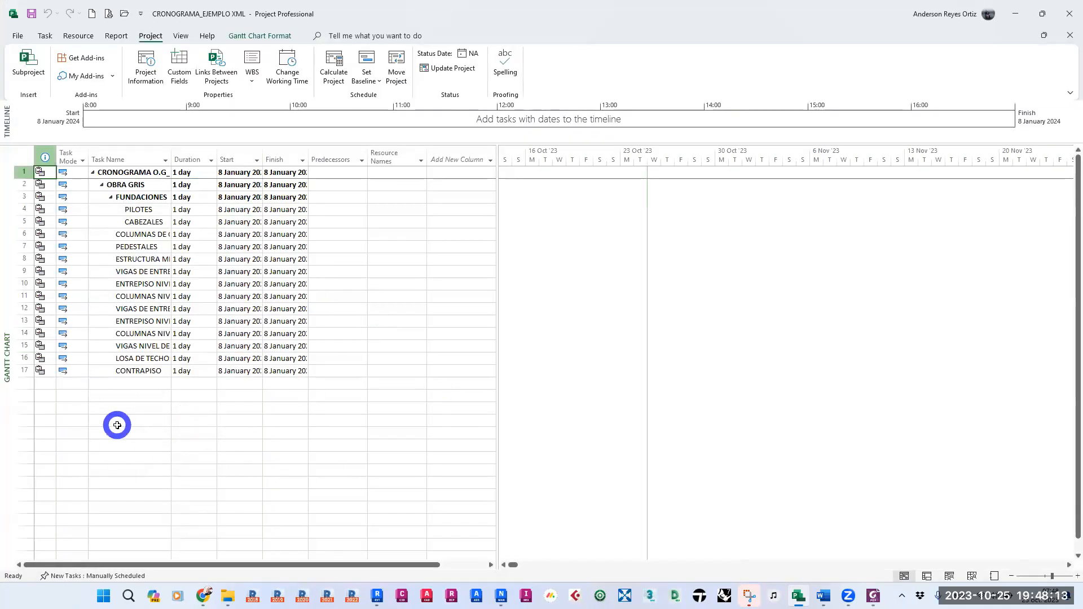
Widen the Finish, Task Name and Start columns and enlarge the table area of the Gantt chart to read the task data
left_click(117, 426)
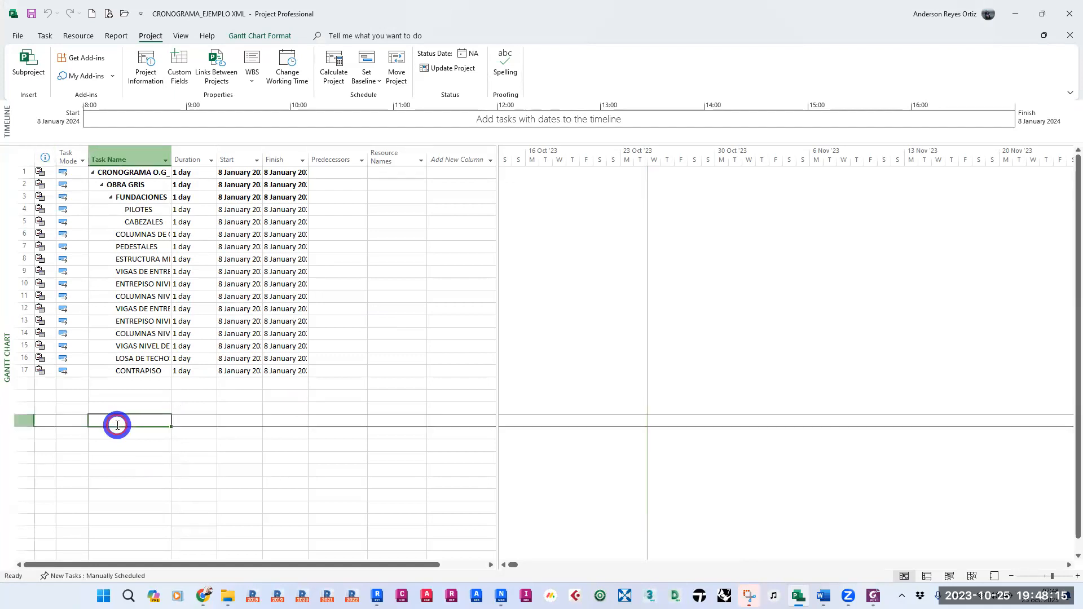
left_click_drag(308, 154, 427, 153)
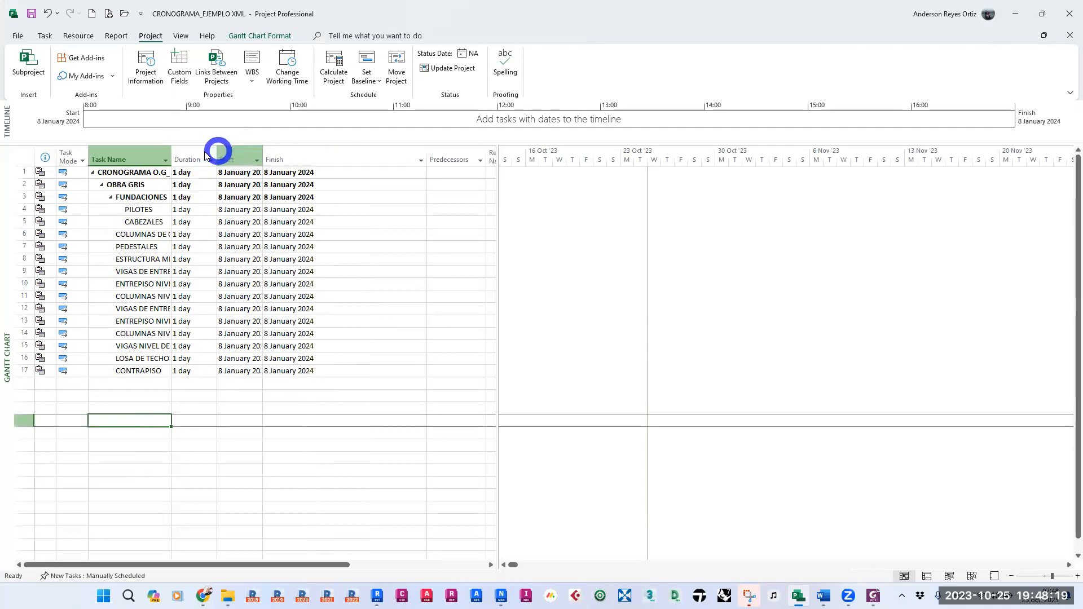
left_click_drag(173, 151, 229, 155)
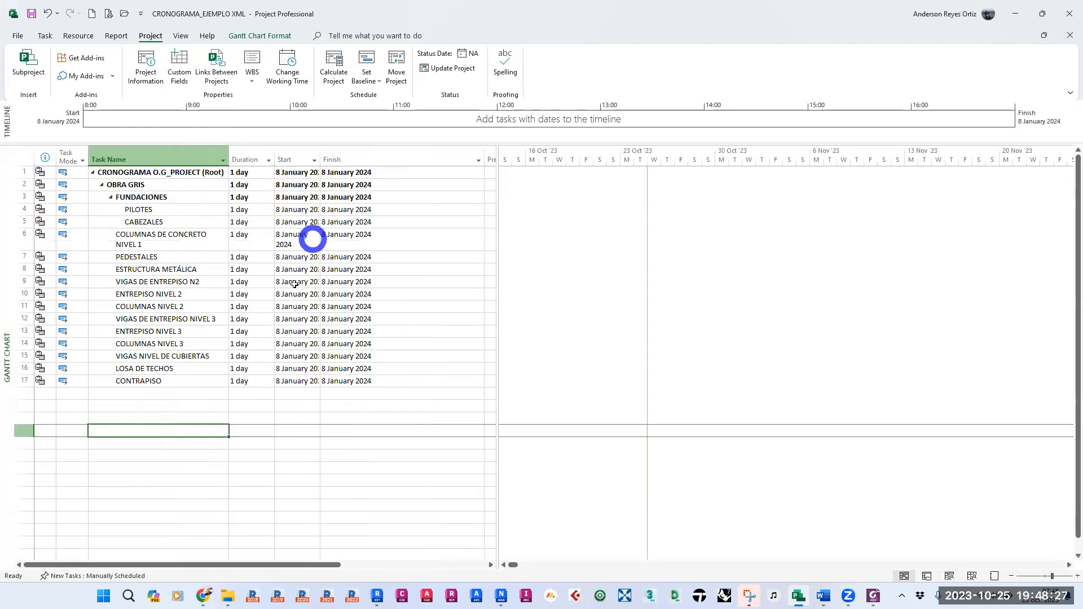
left_click_drag(320, 156, 347, 156)
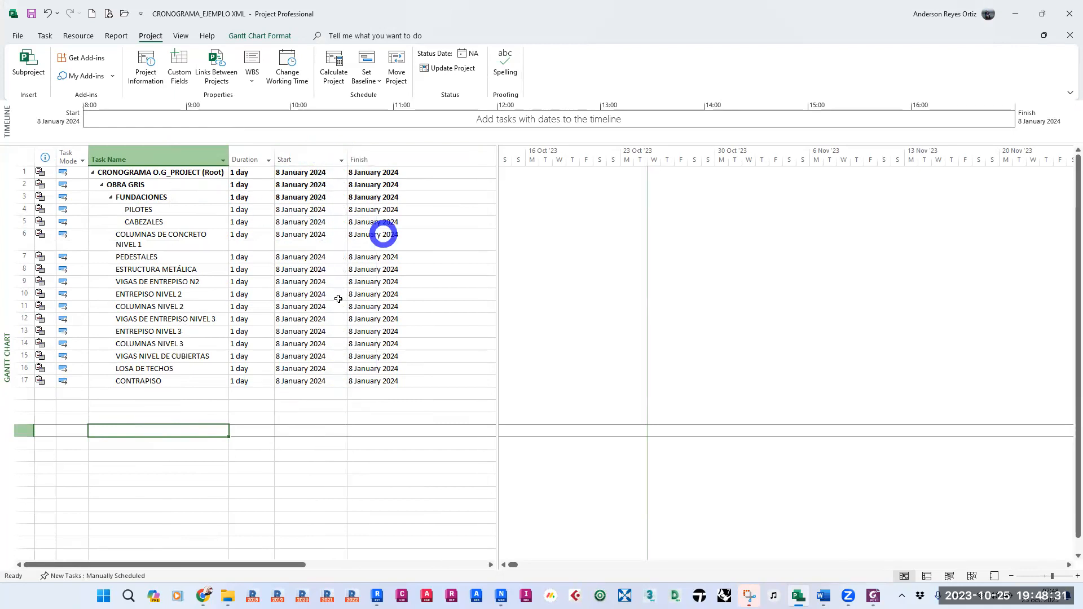
left_click_drag(496, 303, 569, 301)
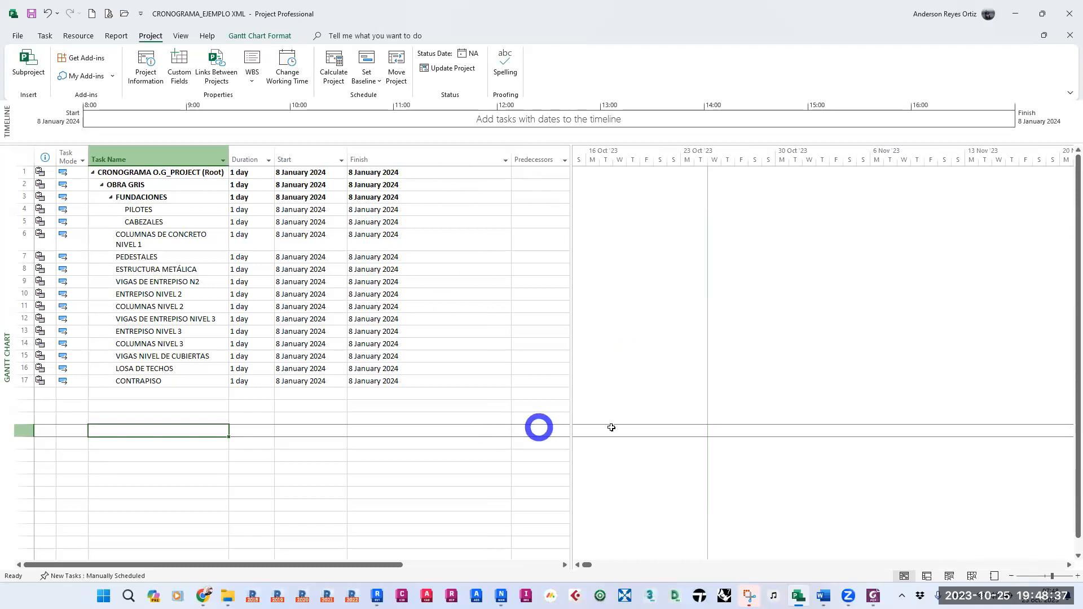
Compare the planned task dates in the Navisworks TimeLiner with the task dates of the XML schedule in Project
left_click(501, 596)
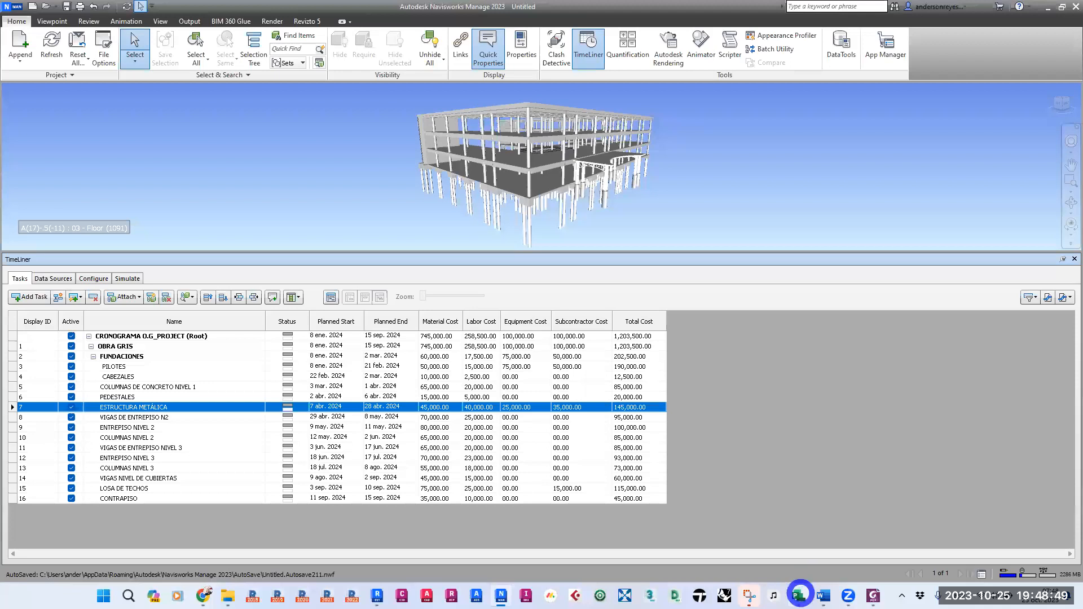
left_click(798, 596)
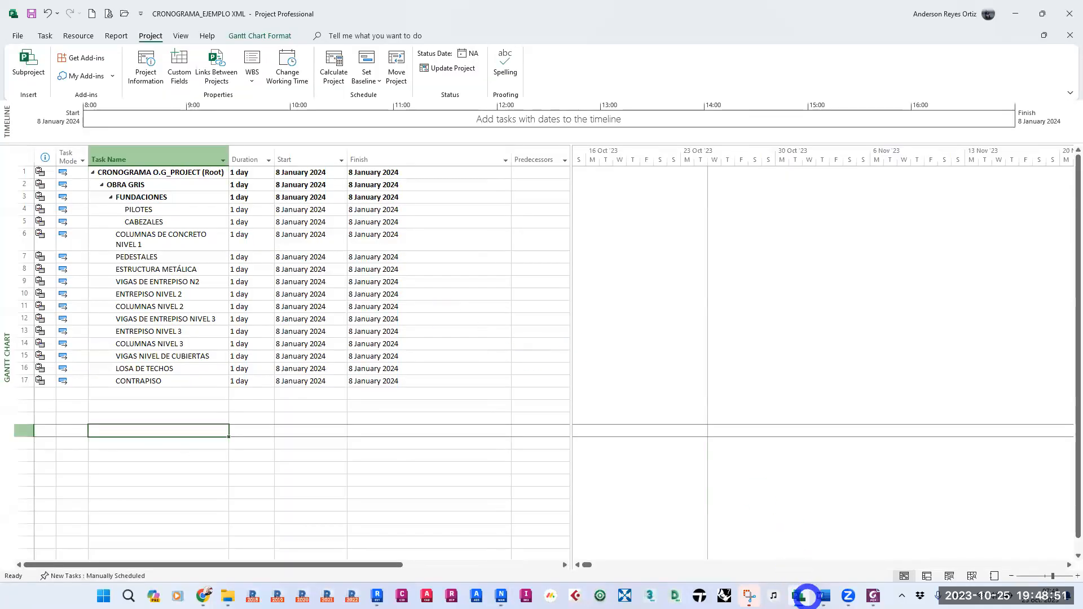
left_click(802, 596)
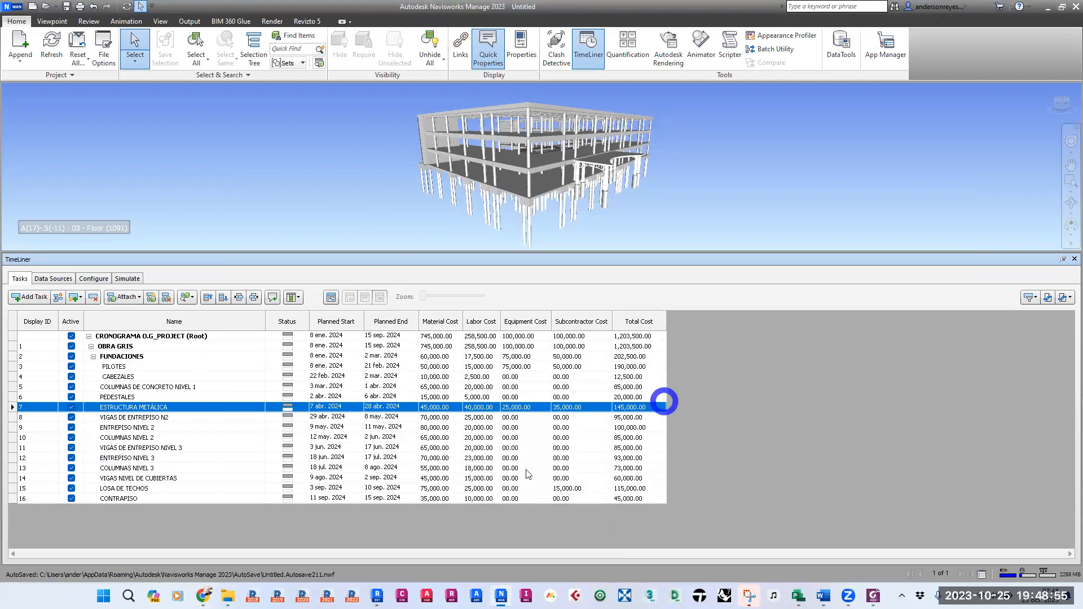
left_click(800, 594)
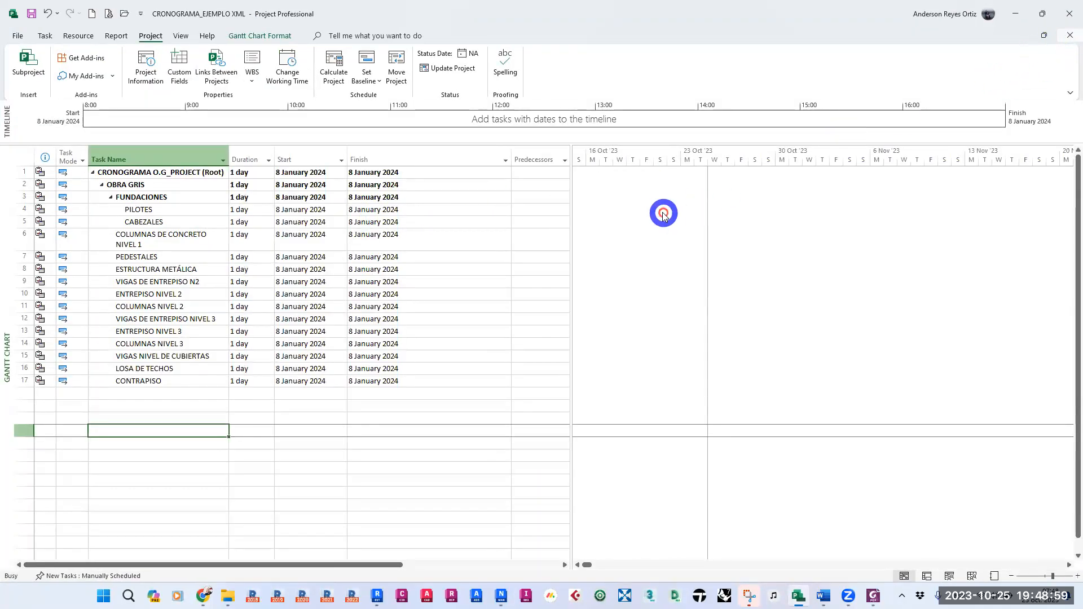
key("ctrl+s")
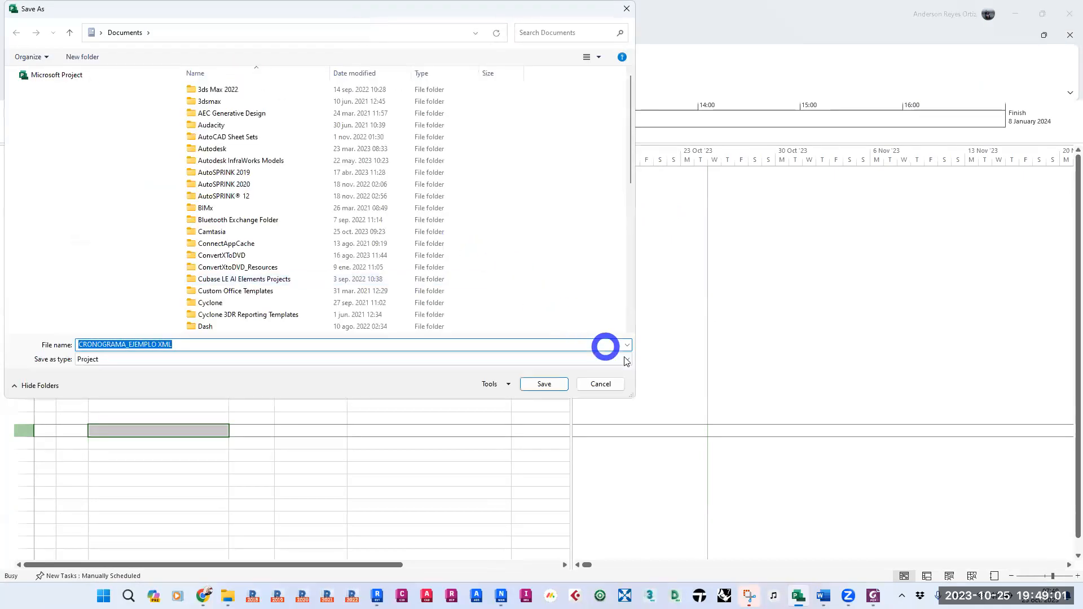
left_click(599, 388)
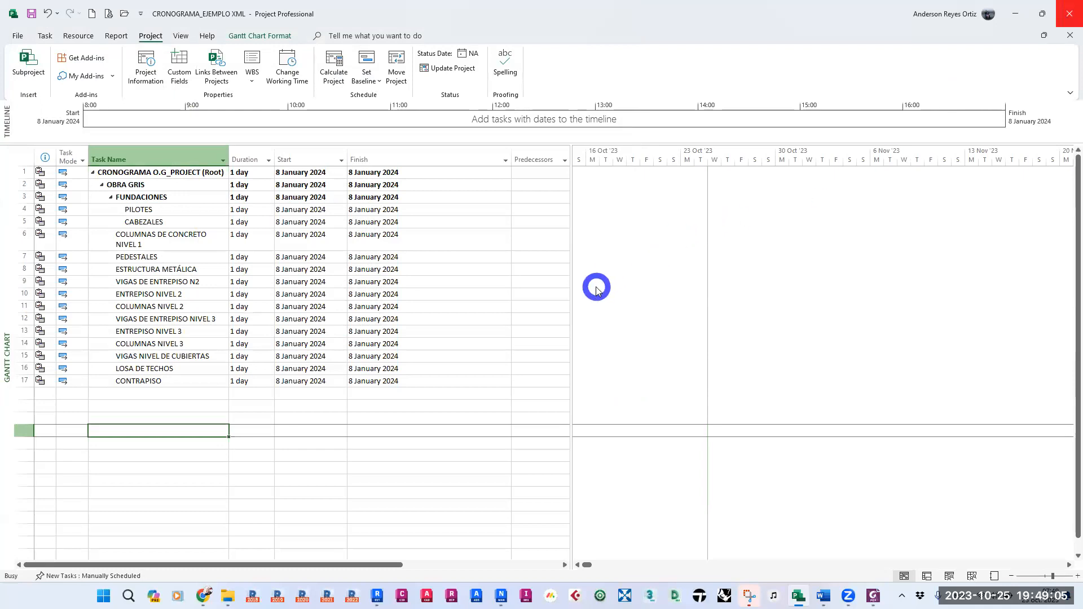
key("ctrl+s")
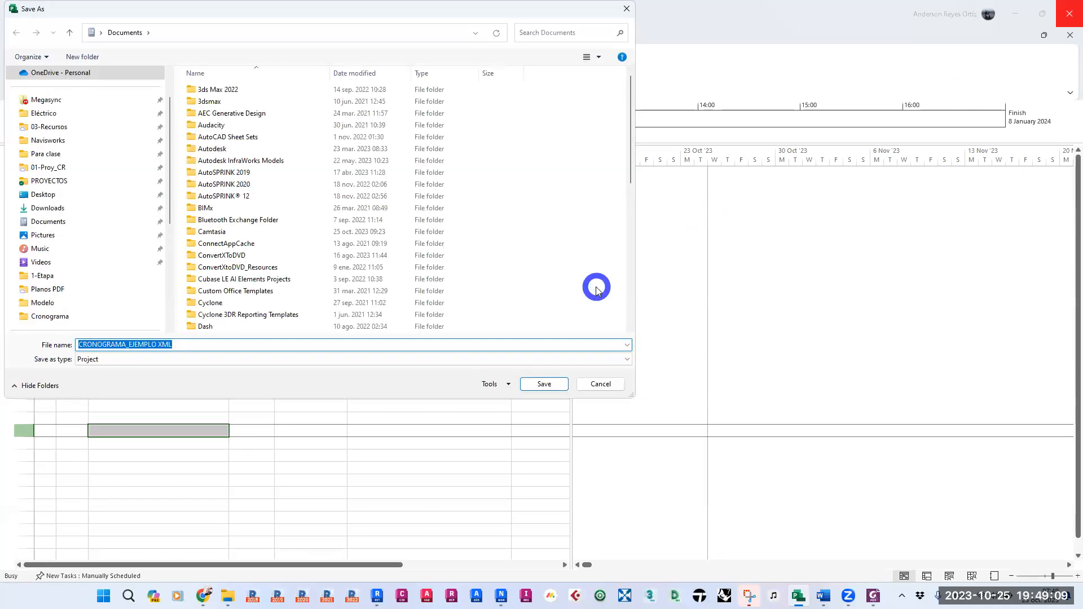
left_click(605, 383)
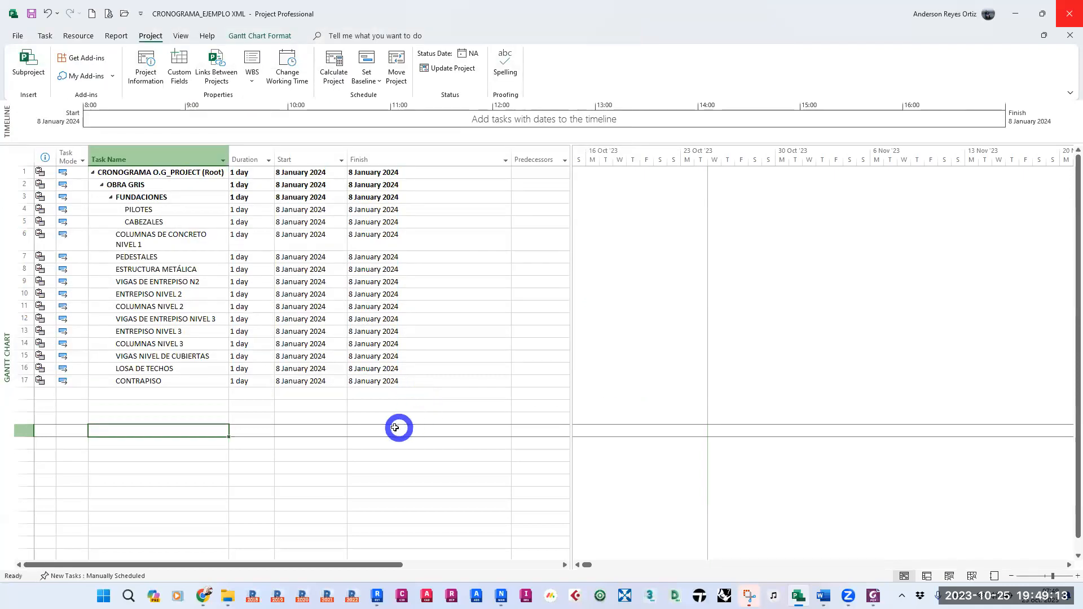
Close the CRONOGRAMA_EJEMPLO XML project without saving the changes
left_click(18, 35)
left_click(32, 276)
left_click(547, 331)
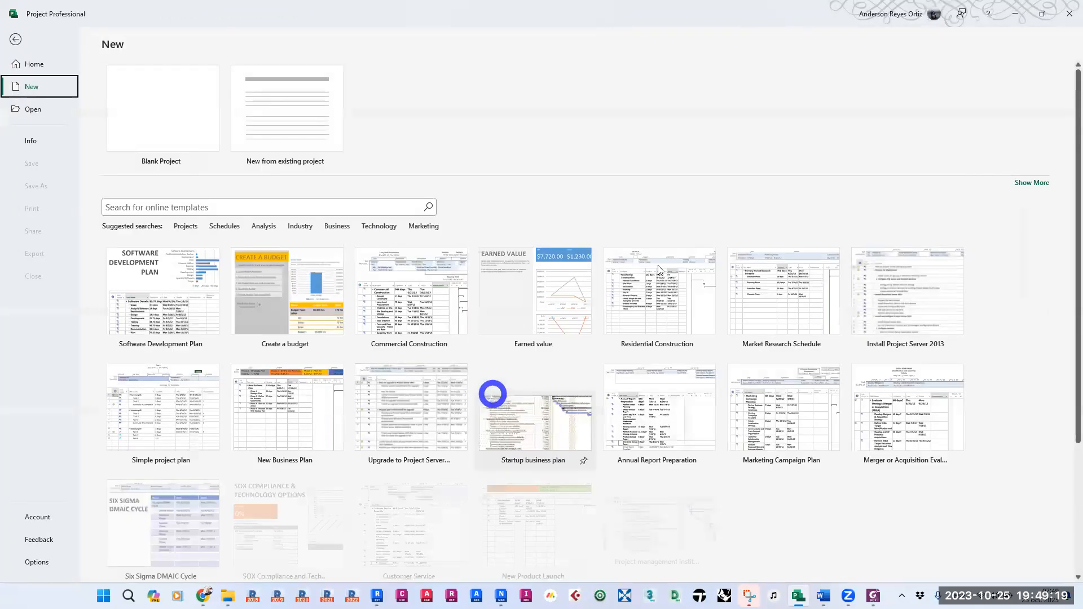
Switch to Navisworks and check which data source types, such as CSV Import, the TimeLiner can add
left_click(502, 595)
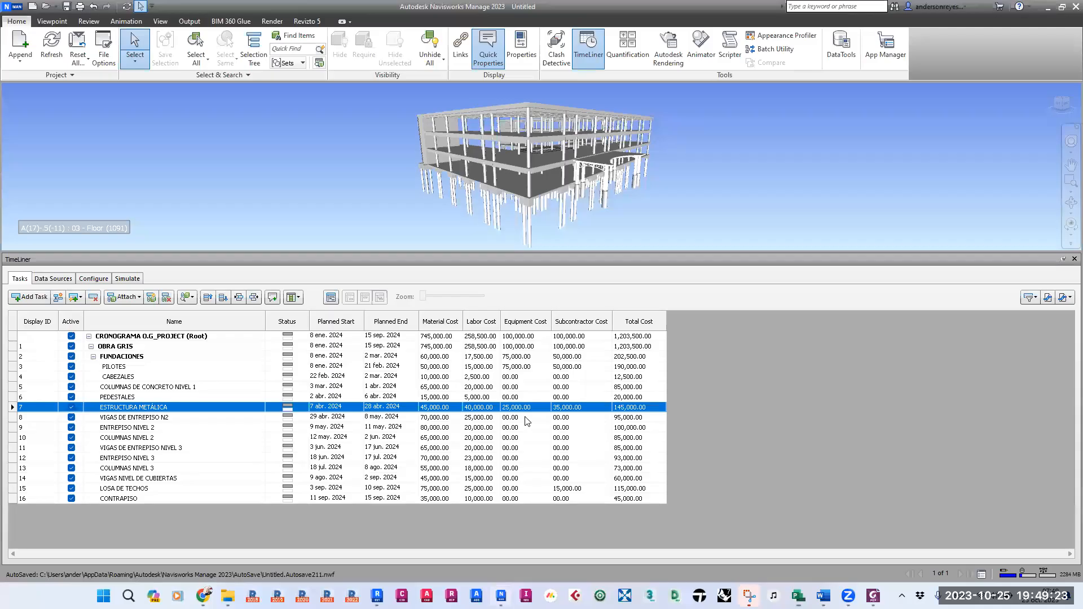
left_click(867, 410)
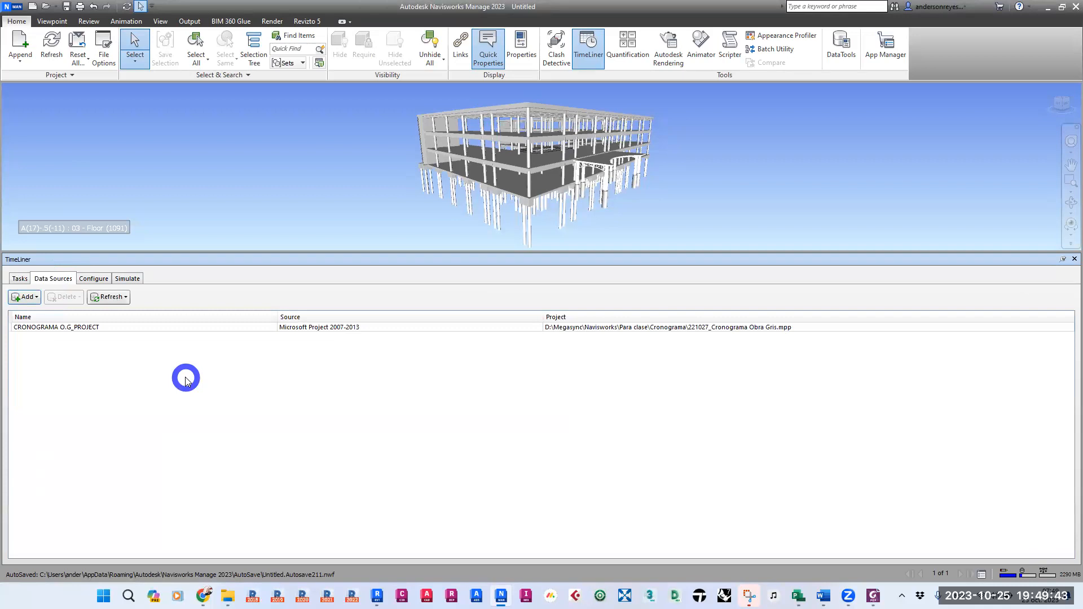
left_click(35, 297)
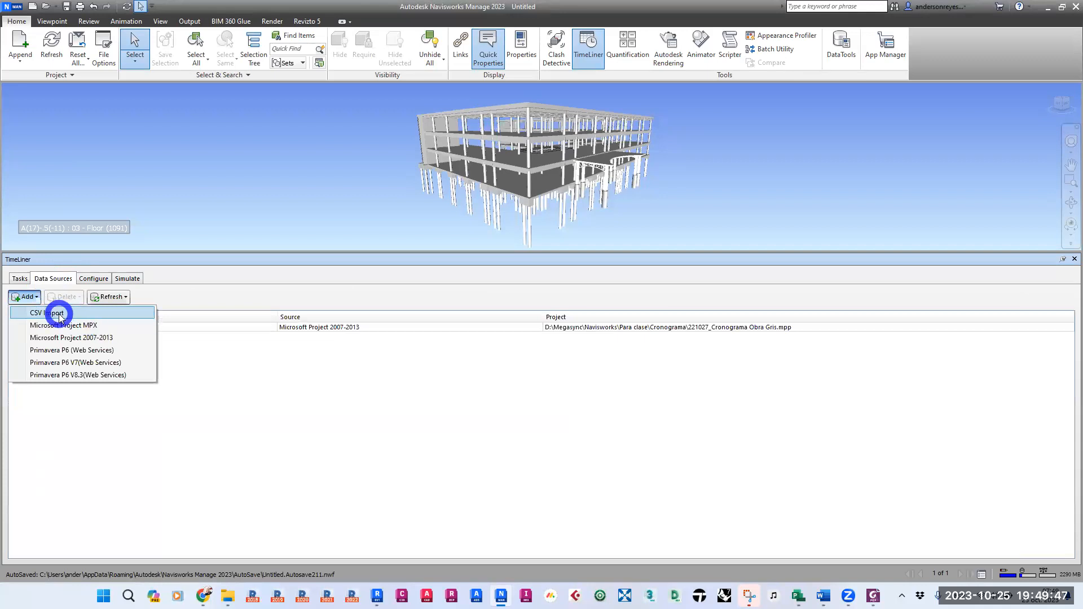
left_click(302, 443)
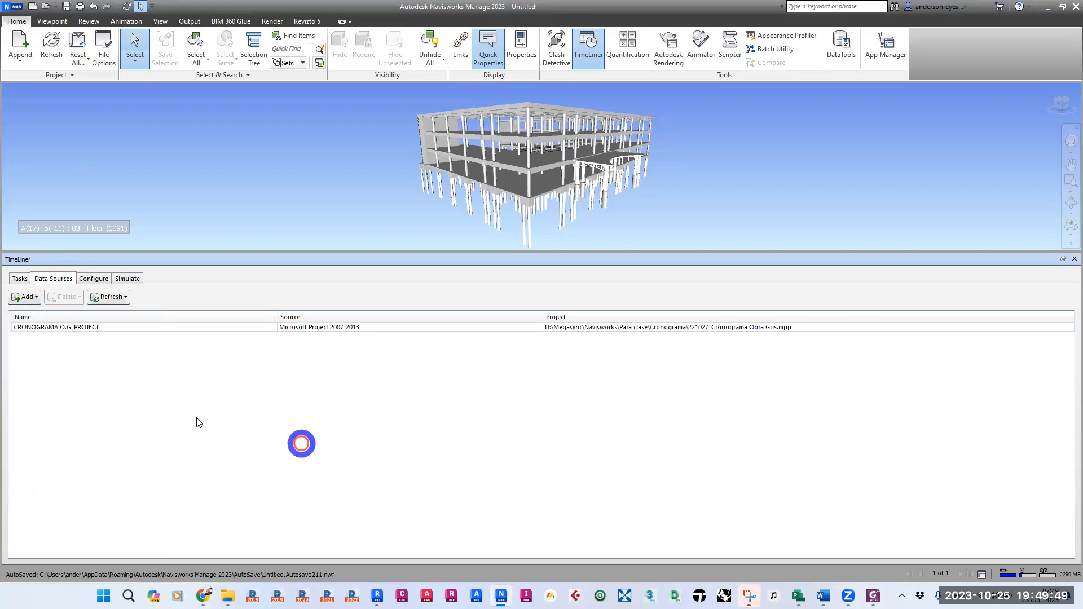
Return to Project and open the recent schedule 221027_Cronograma Obra Gris from the Cronograma folder
left_click(1047, 8)
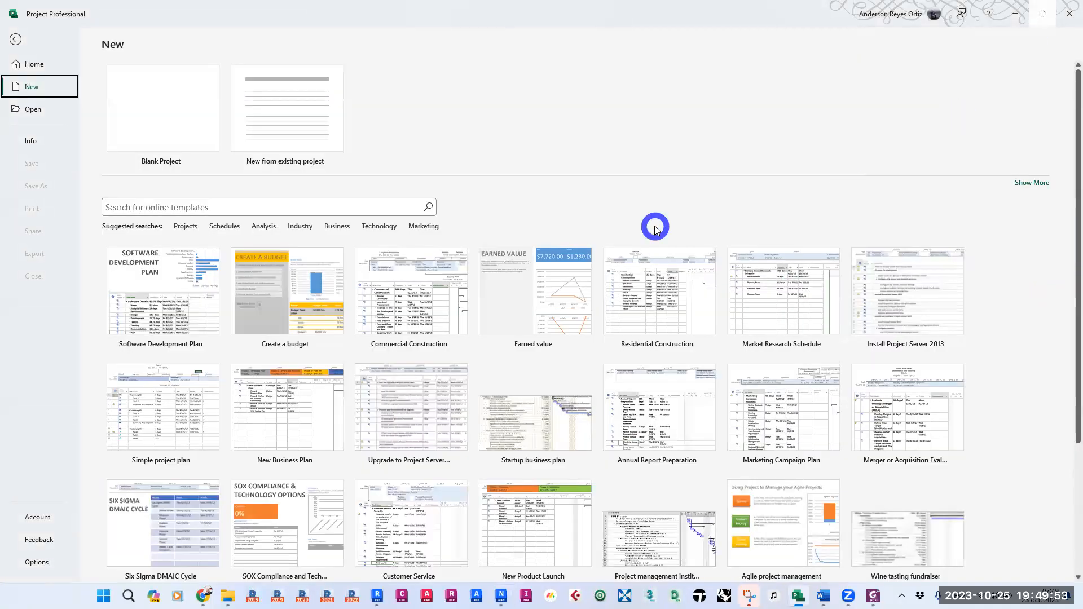
left_click(31, 109)
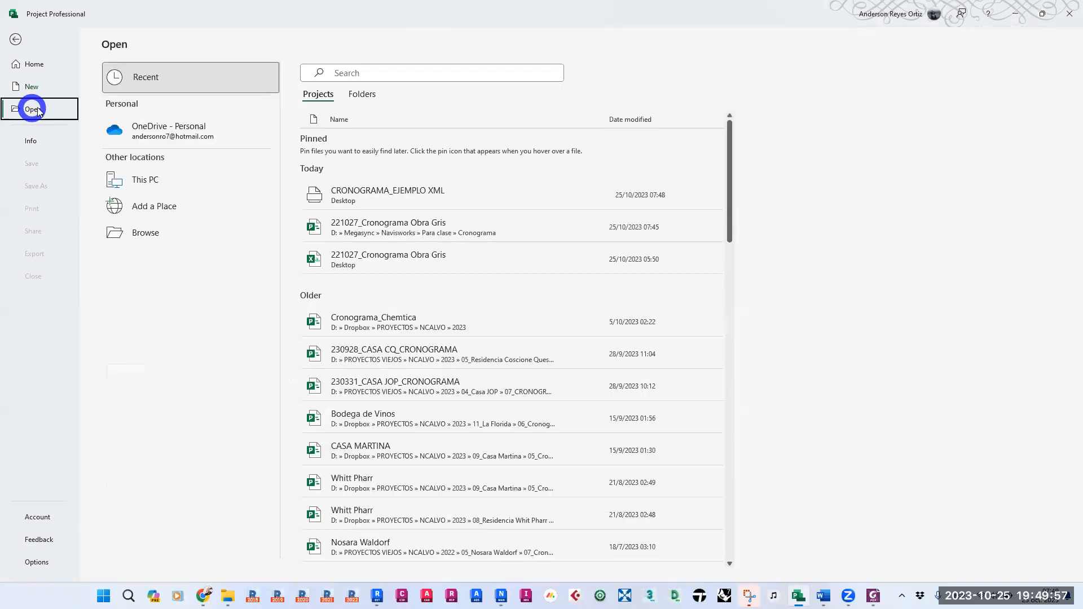
left_click(410, 227)
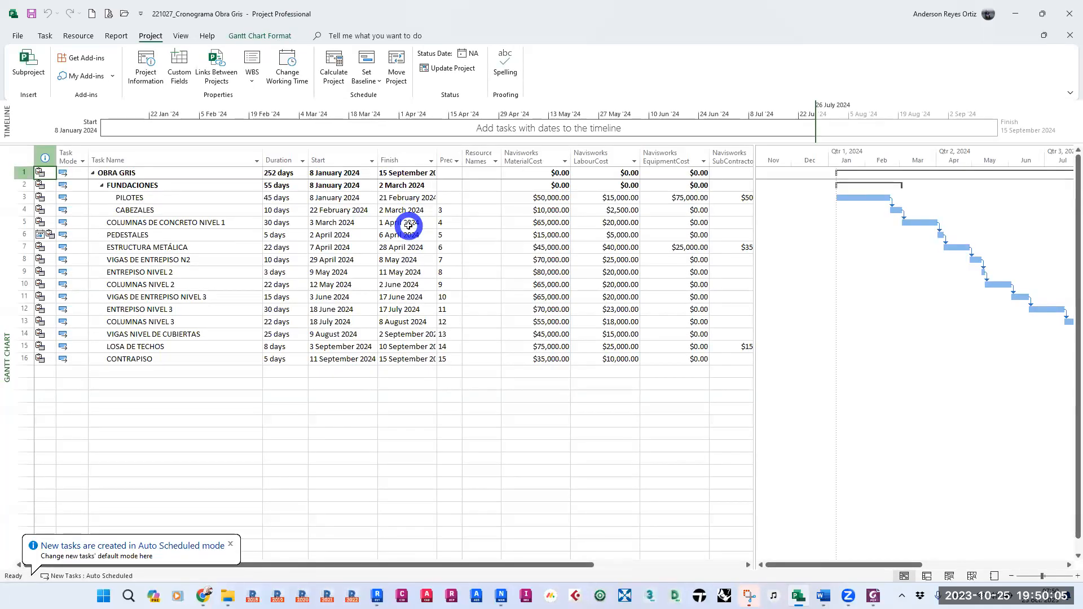
Save the schedule to the Desktop as 221027_Cronograma Obra Gris_EJEMPLO CSV in CSV (Comma delimited) format, starting the Export Wizard
left_click(17, 35)
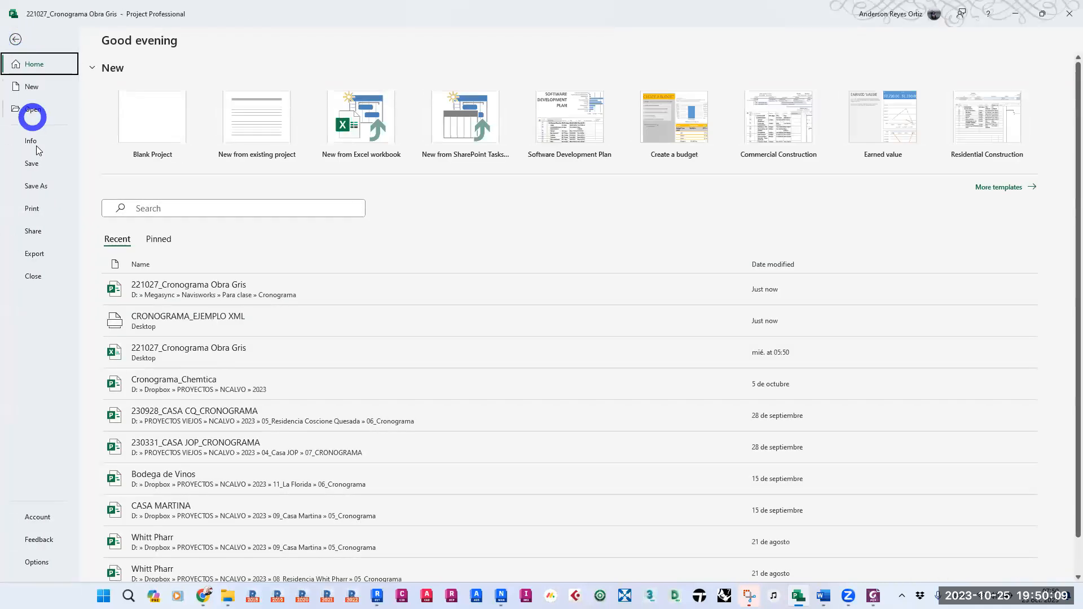
left_click(33, 188)
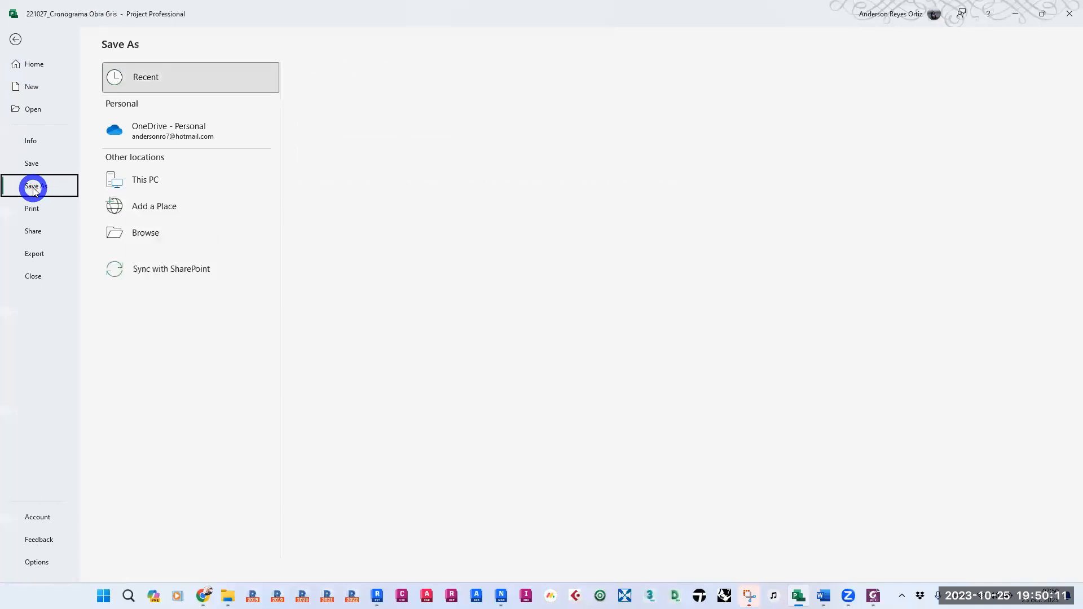
left_click(375, 164)
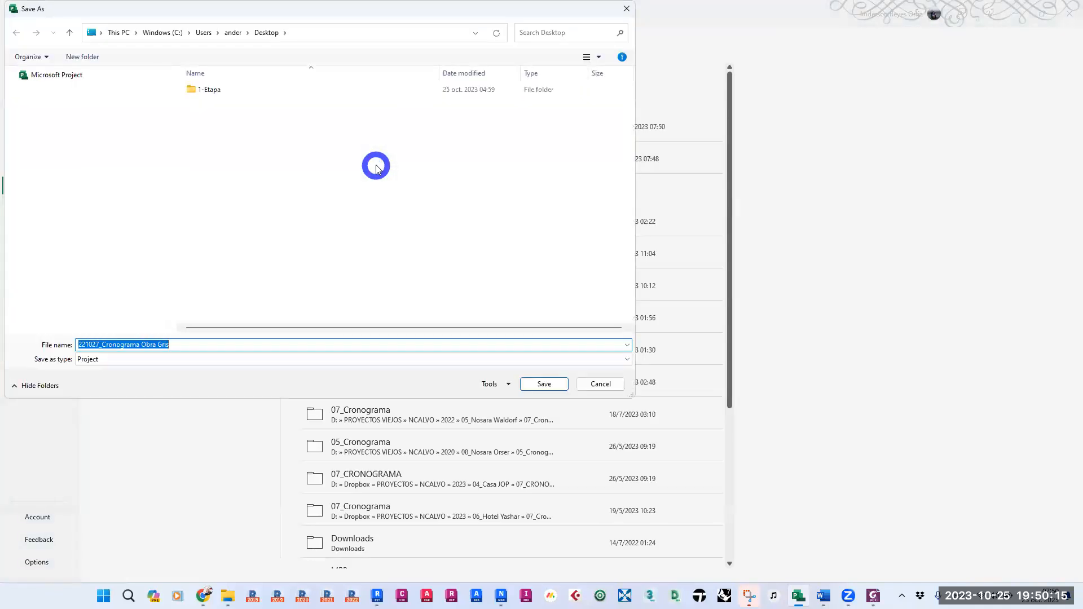
left_click(200, 344)
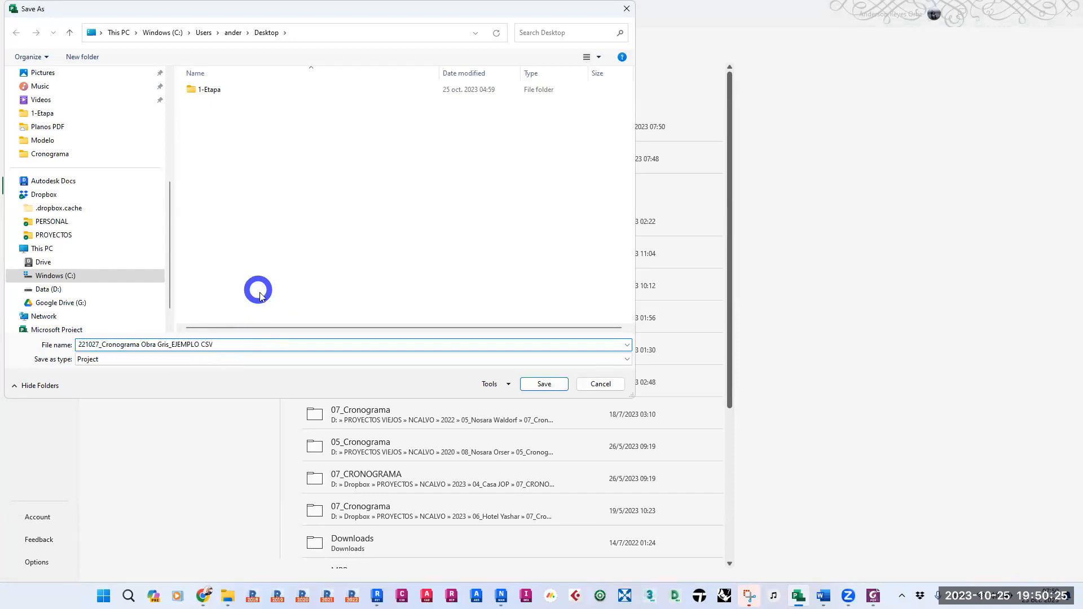
left_click(289, 360)
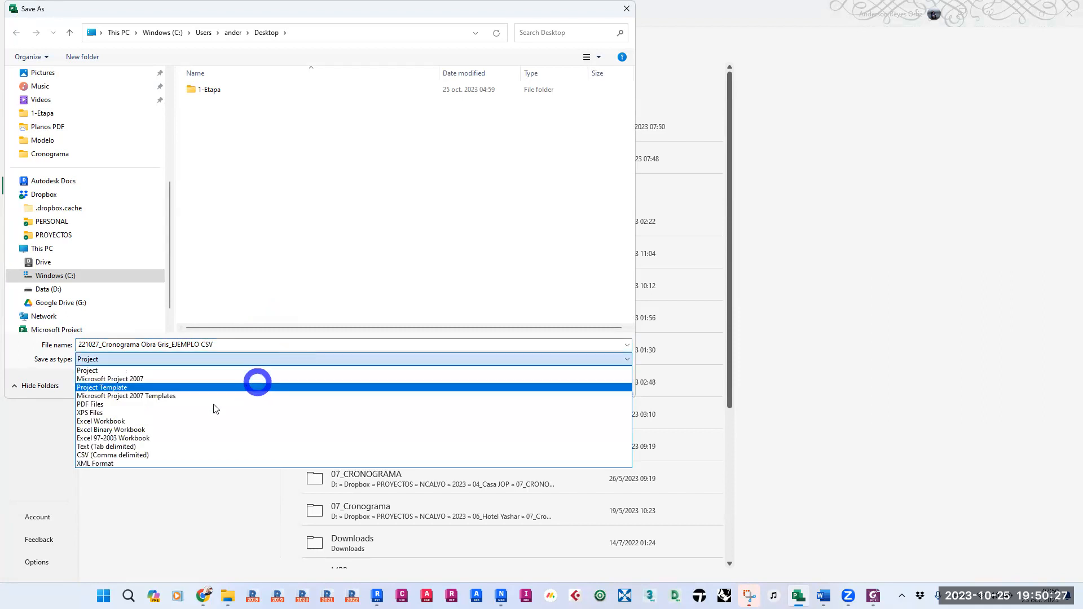
left_click(214, 455)
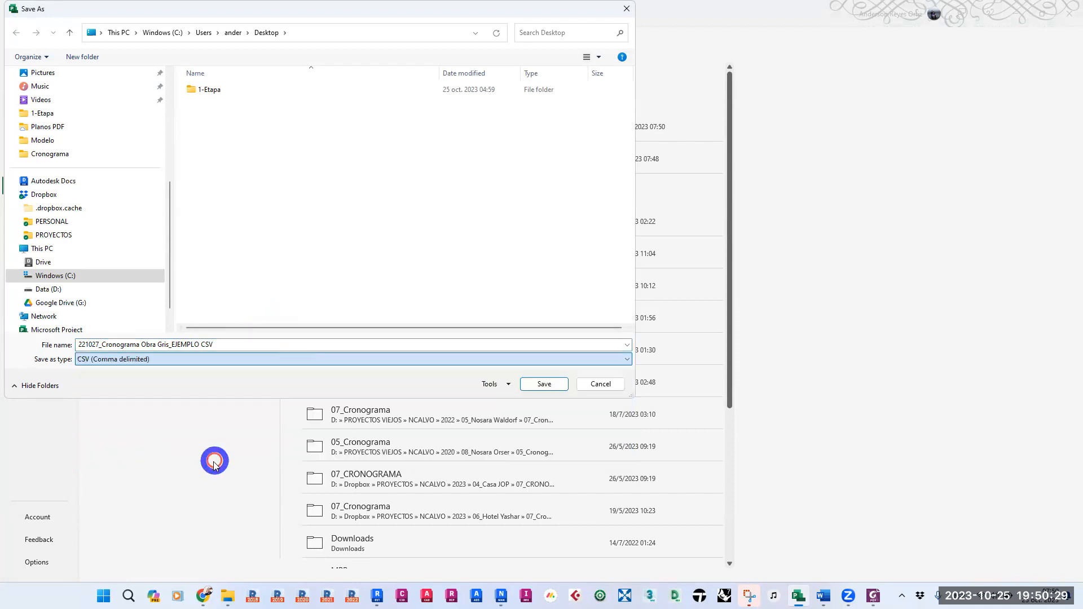
left_click(550, 384)
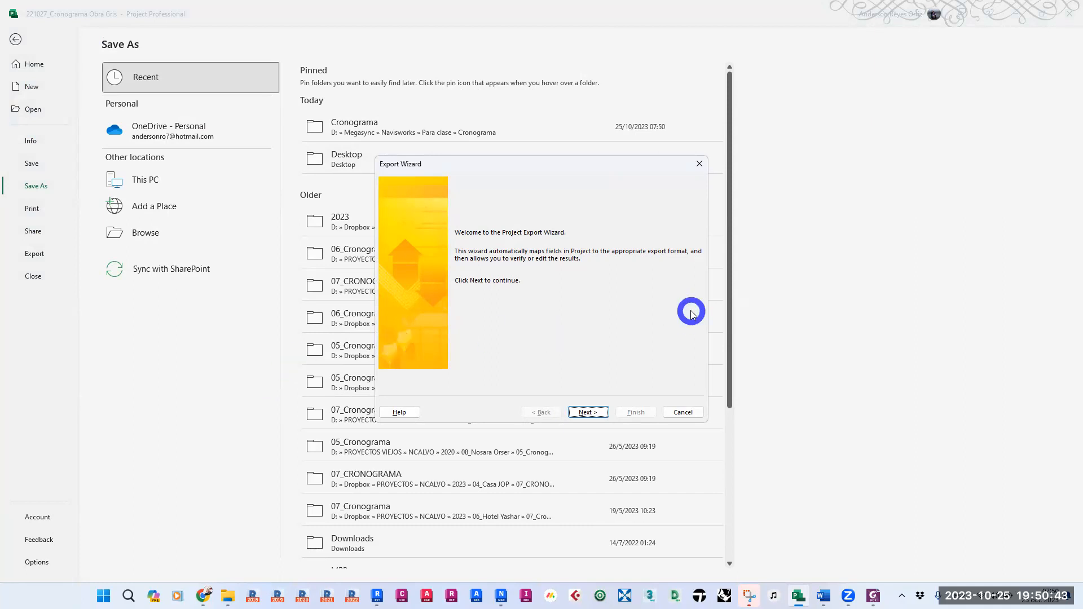
Define a new export map for task data with headers included and a comma as the text delimiter
left_click(588, 412)
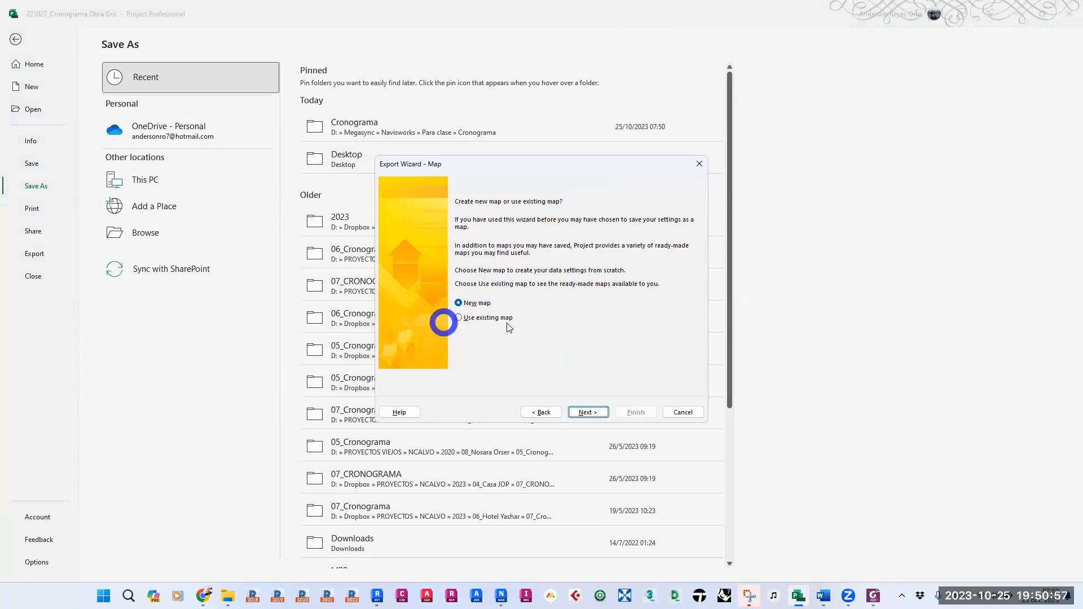
left_click(588, 412)
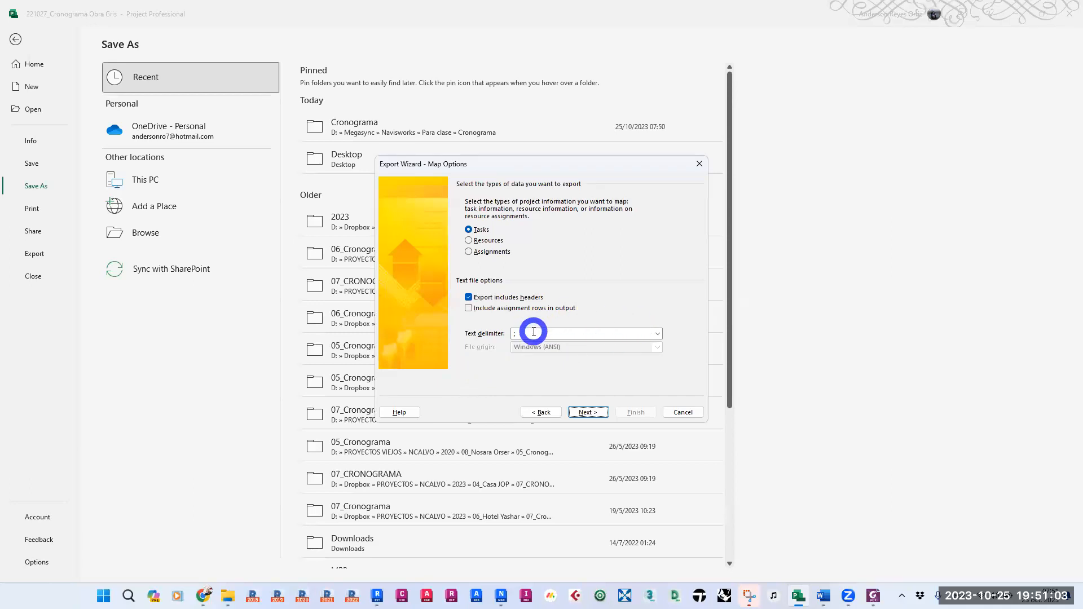
left_click(658, 333)
left_click(659, 333)
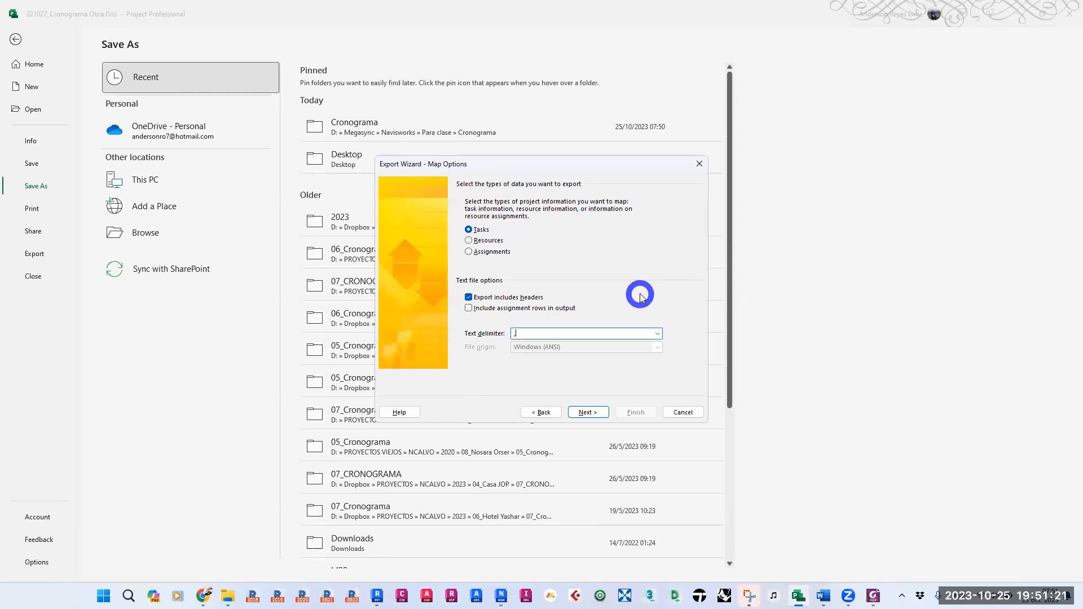
left_click(518, 372)
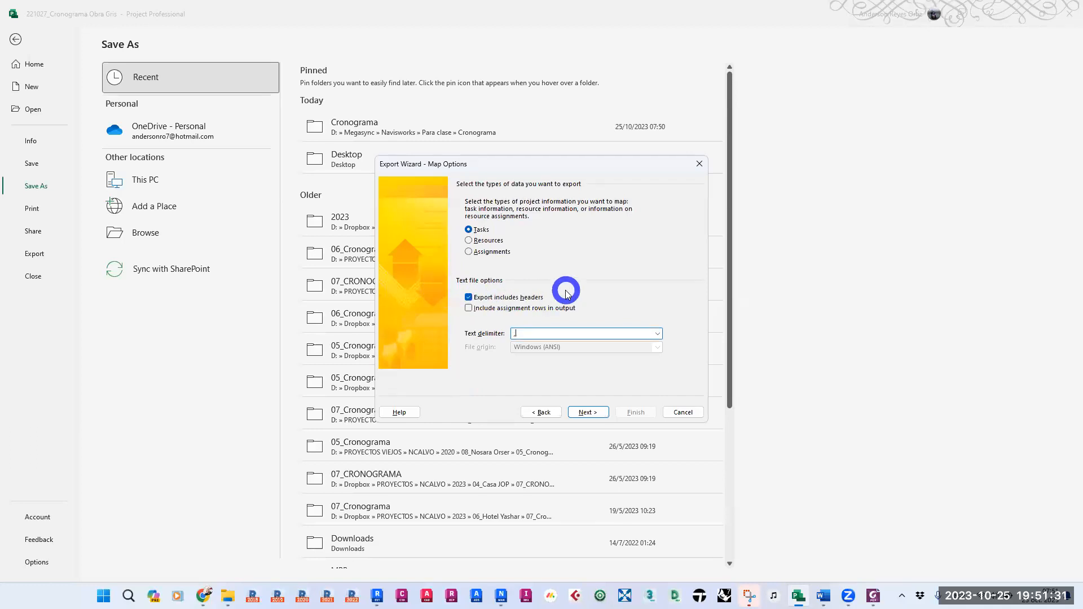
left_click(587, 411)
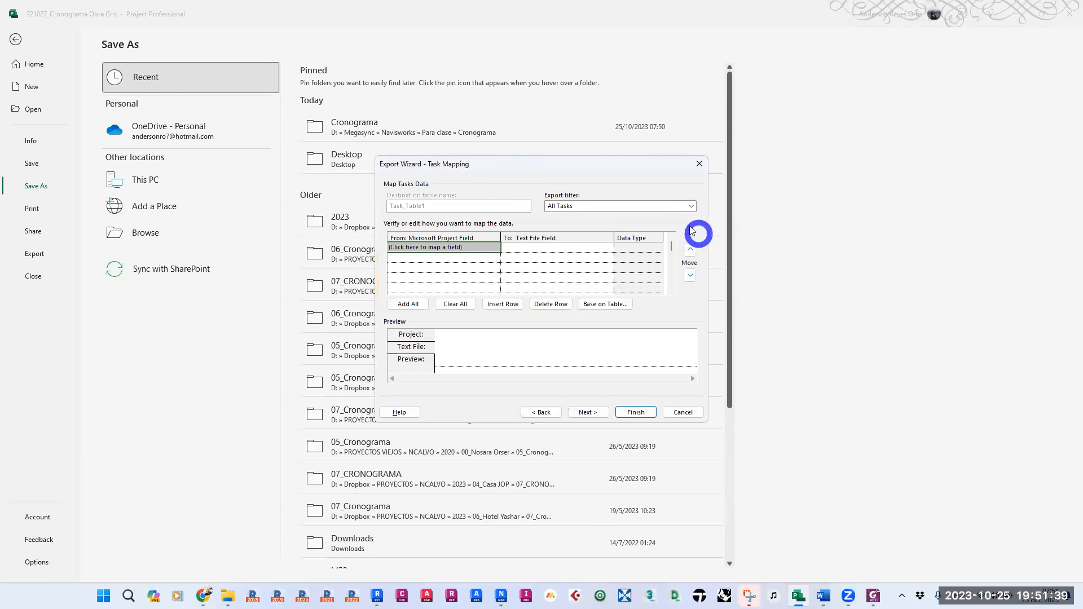
With the All Tasks export filter, map the ID and Name fields to the text file's ID and Name columns
left_click(690, 206)
left_click(690, 206)
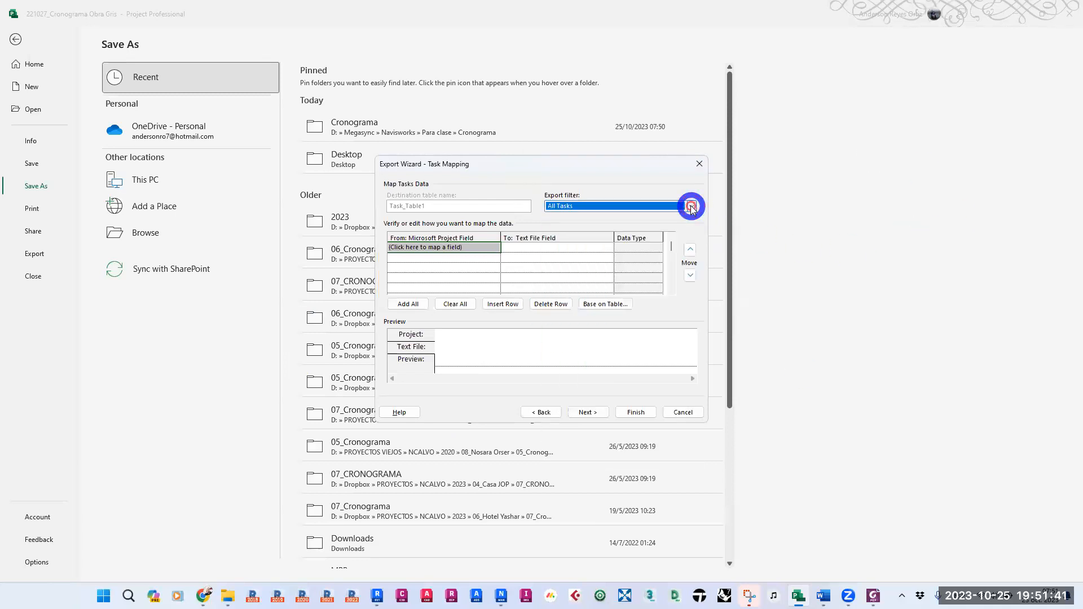
left_click(472, 249)
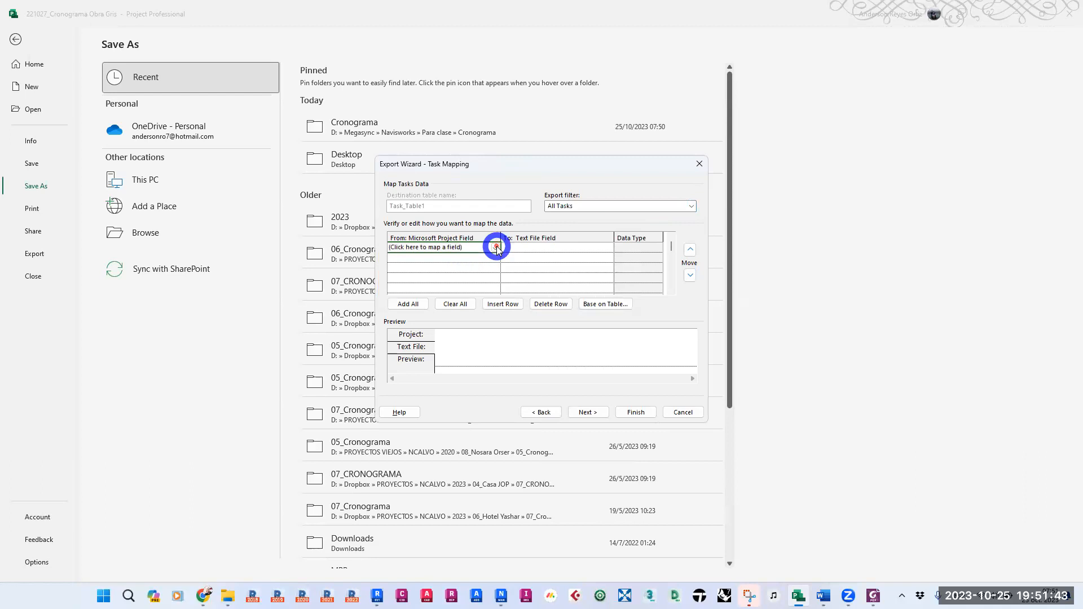
left_click(496, 248)
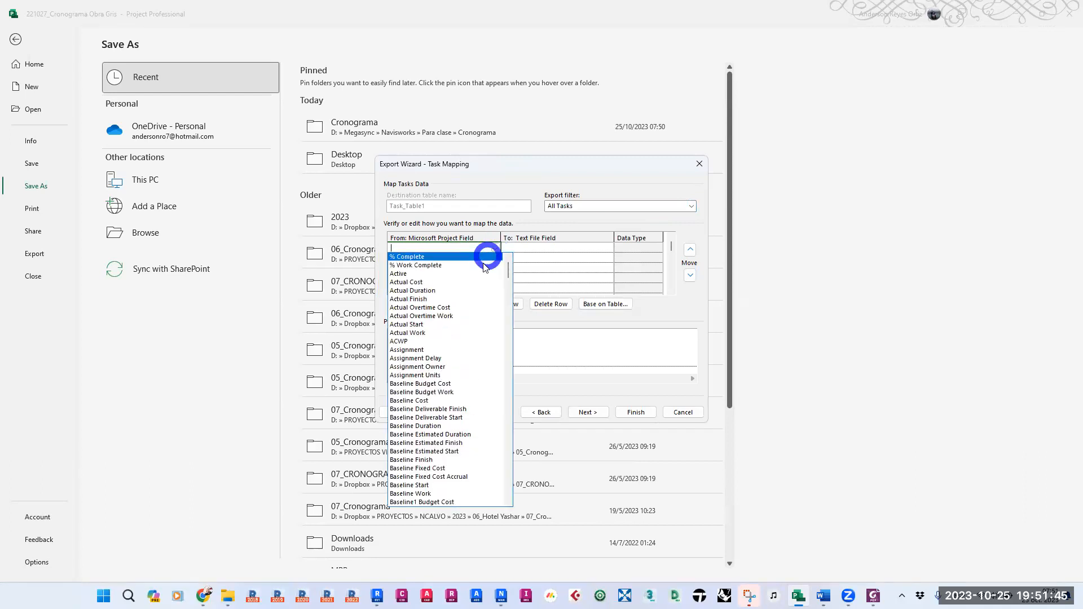
type("ID")
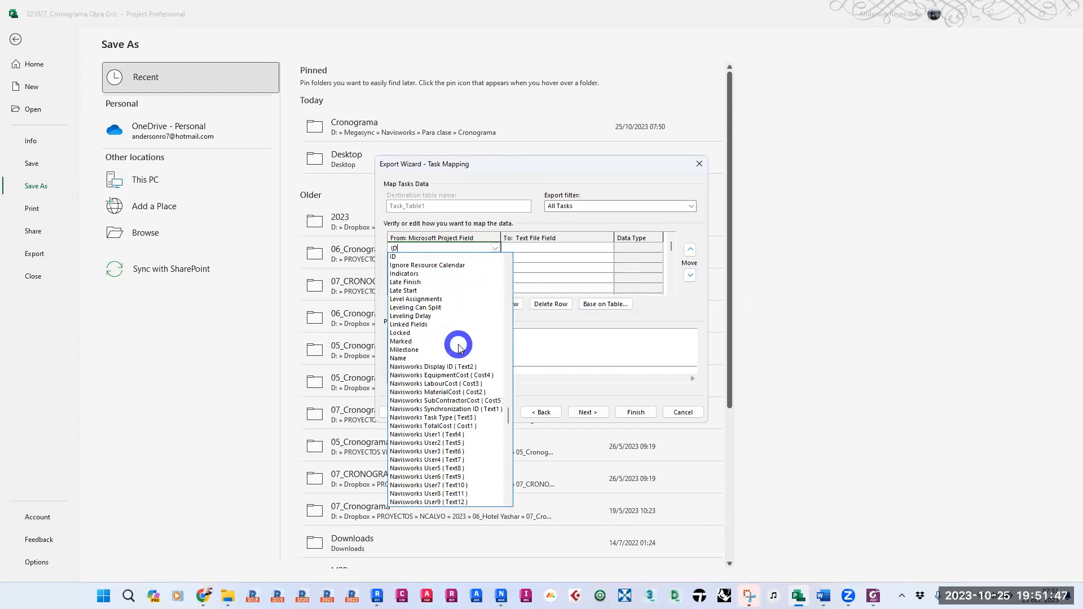
left_click(422, 256)
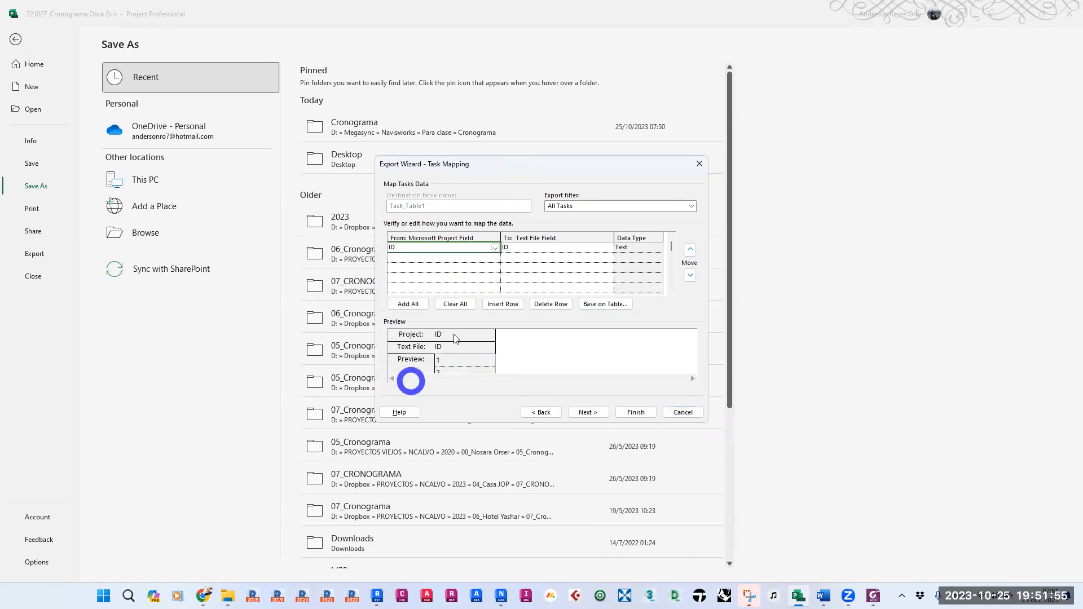
left_click(462, 257)
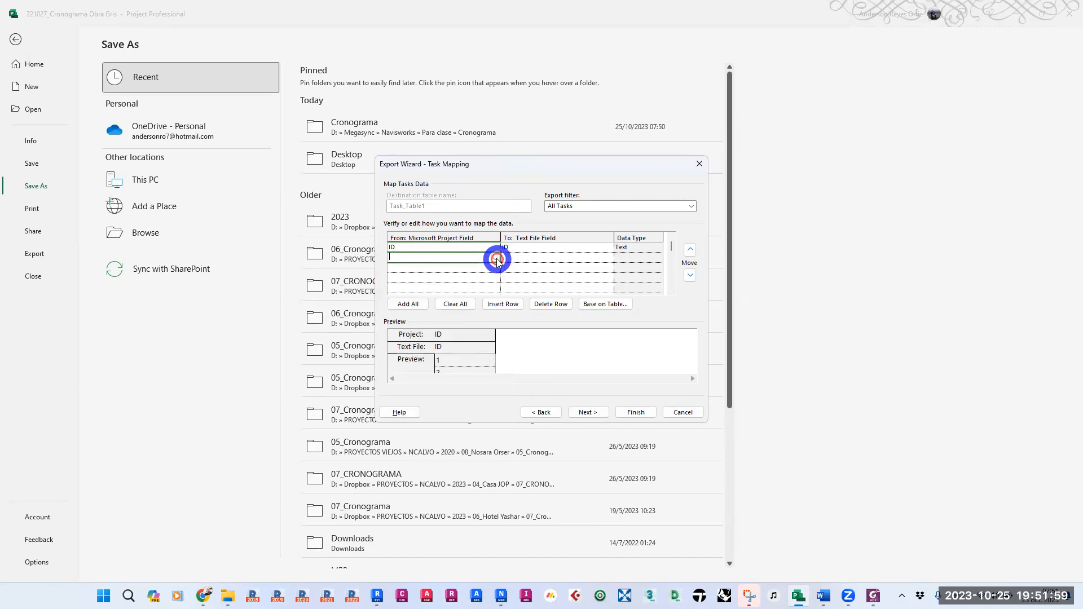
left_click(495, 259)
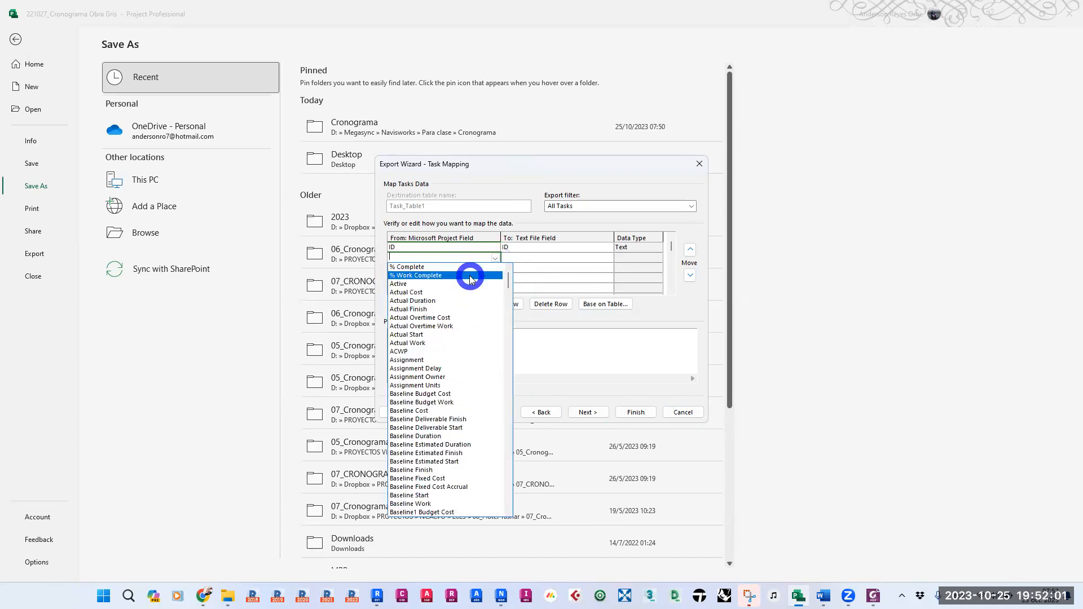
type("Name")
left_click(398, 267)
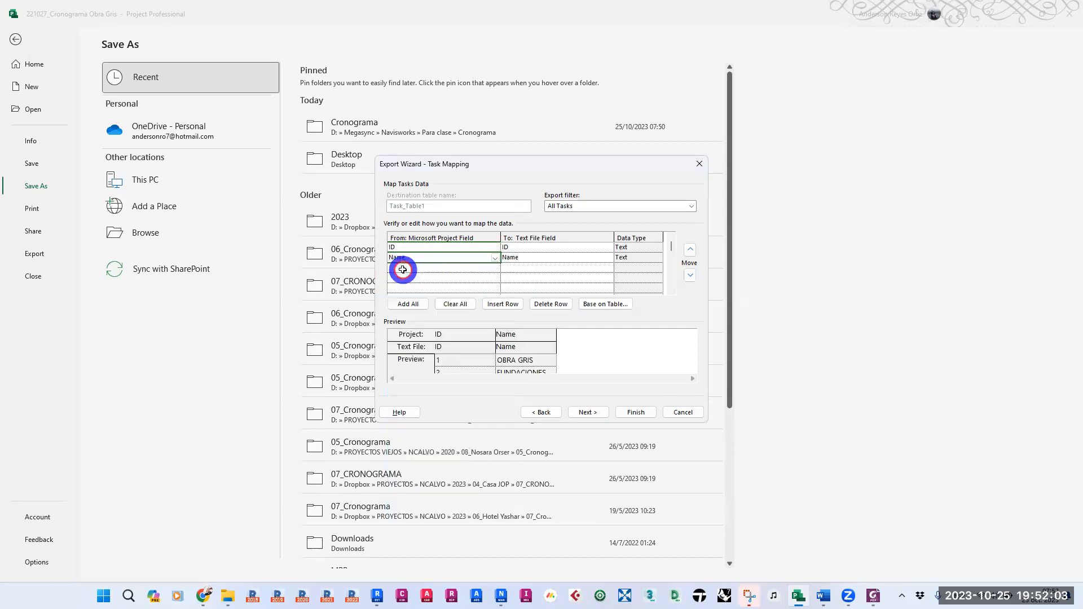
Add the Start and Finish fields to the task mapping as Start_Date and Finish_Date
left_click(470, 268)
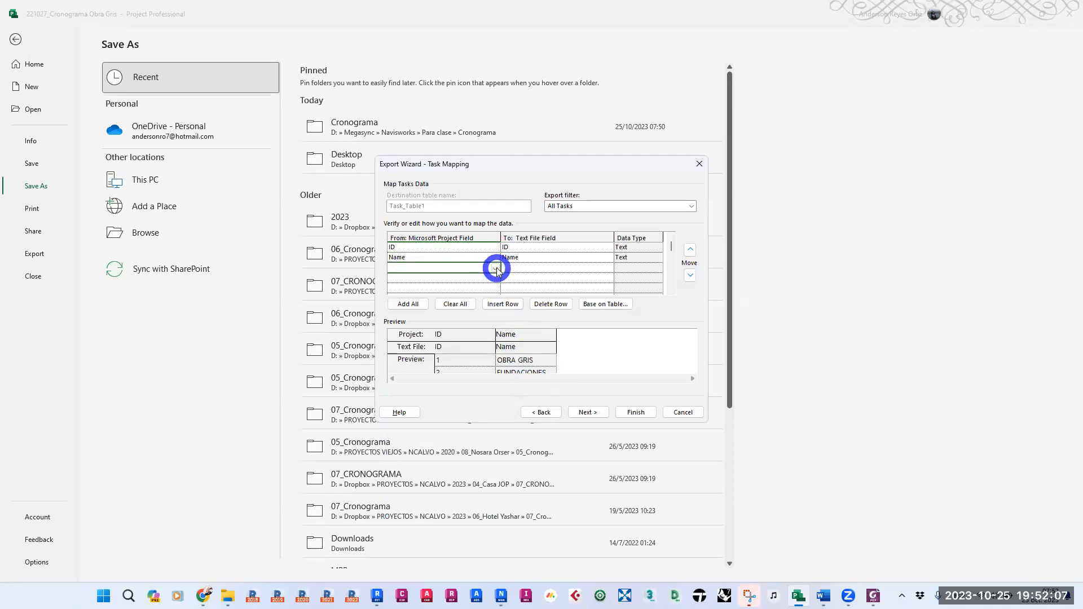
left_click(496, 268)
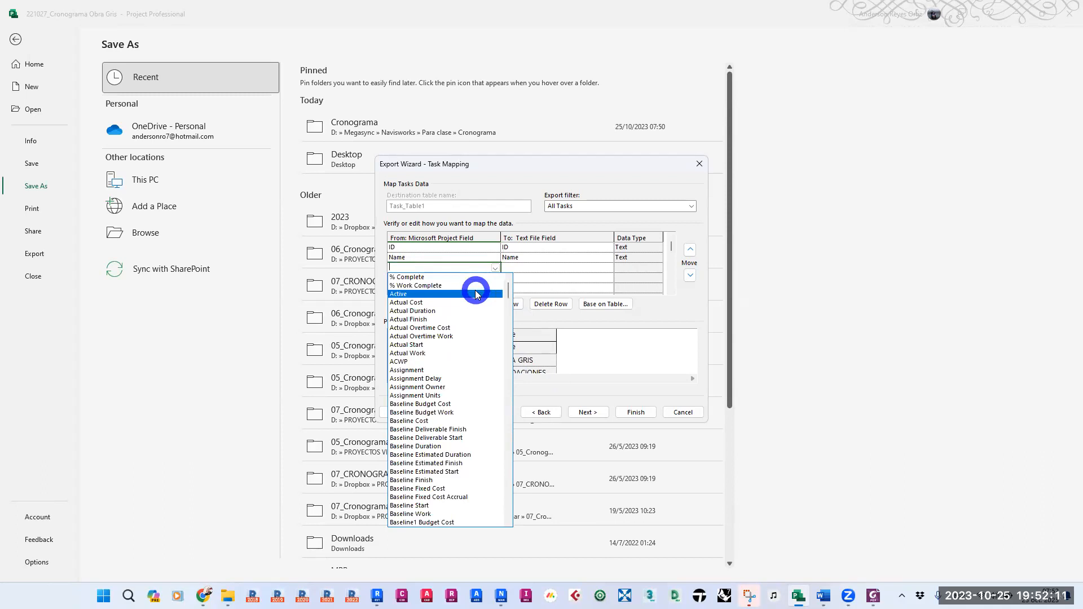
type("Start")
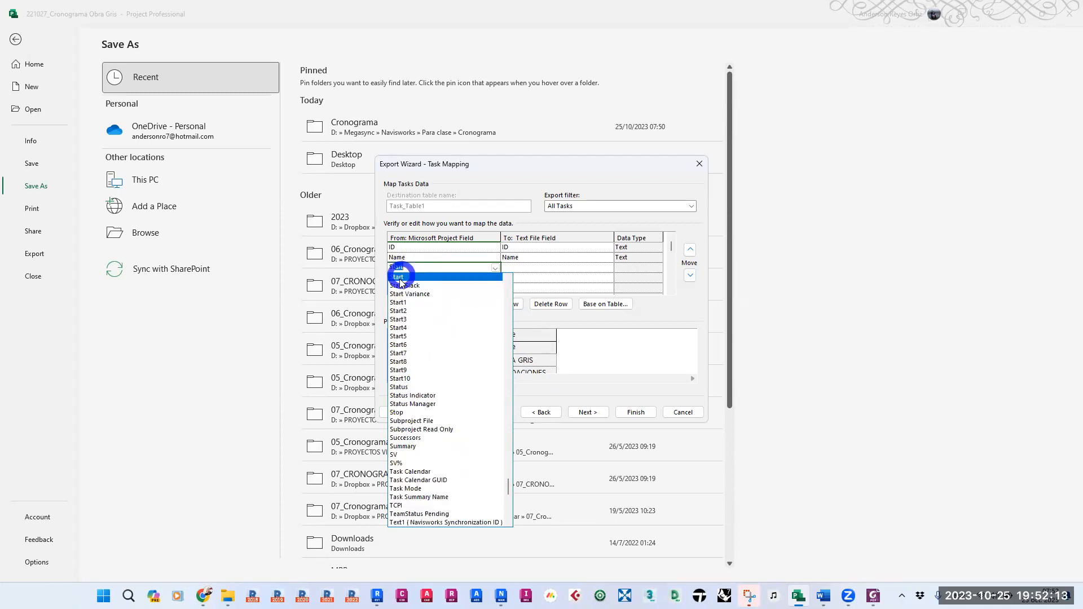
left_click(429, 278)
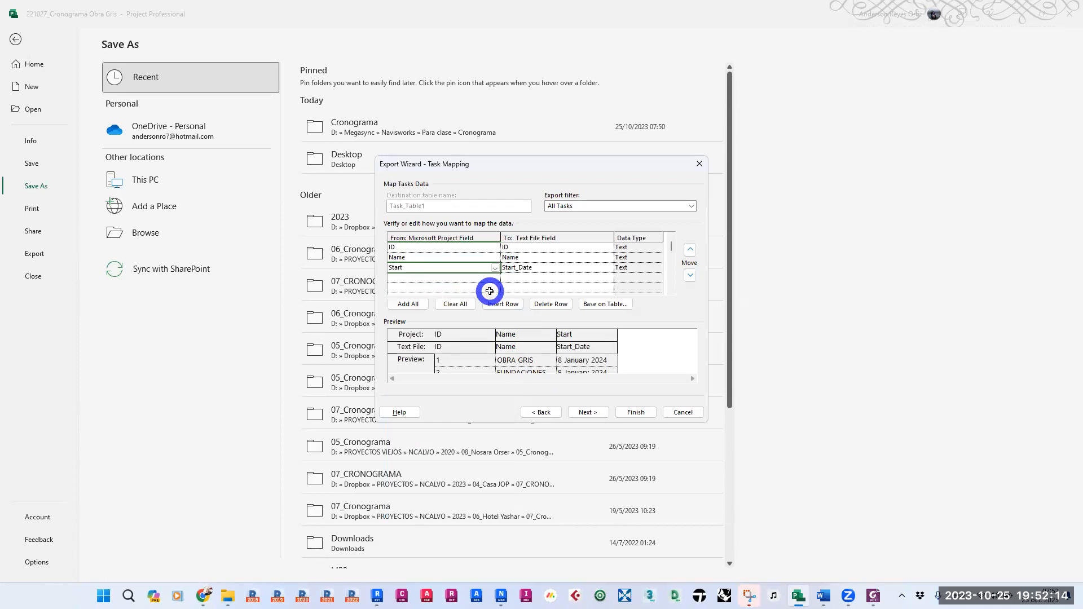
left_click(443, 277)
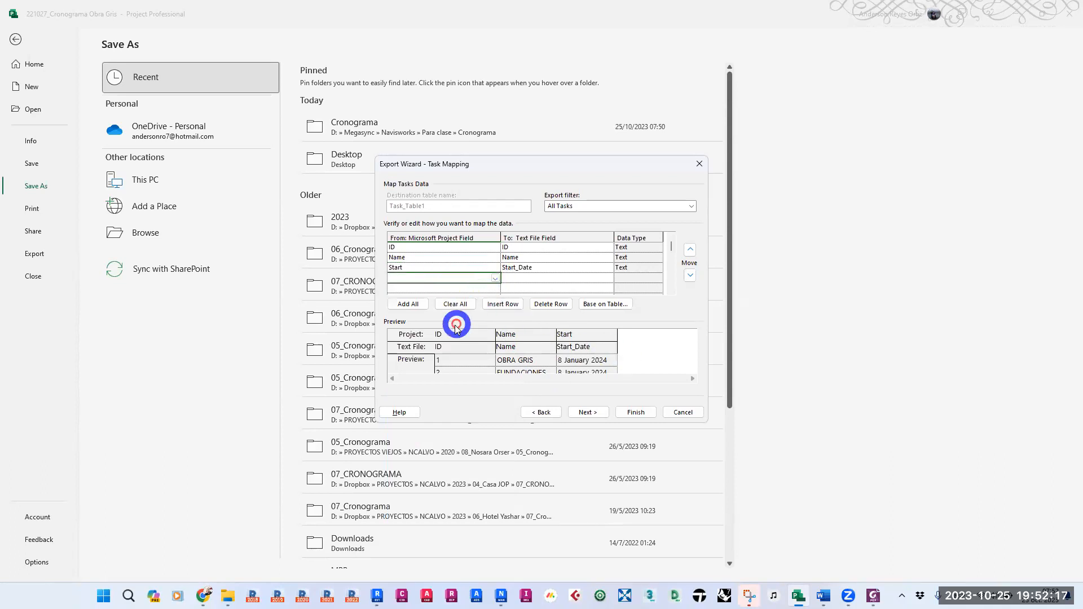
left_click(495, 278)
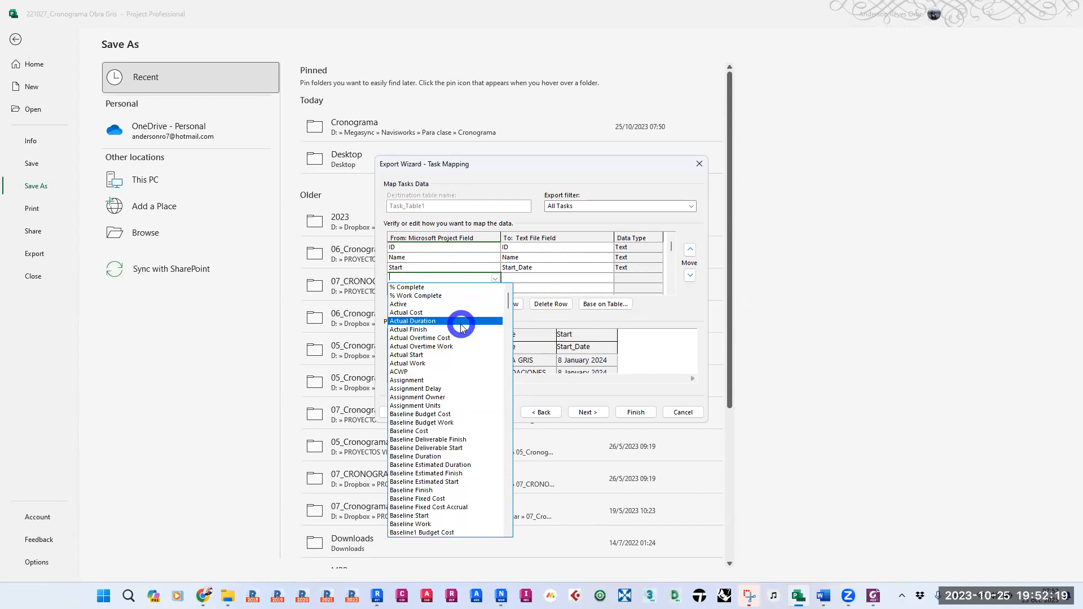
type("Finish")
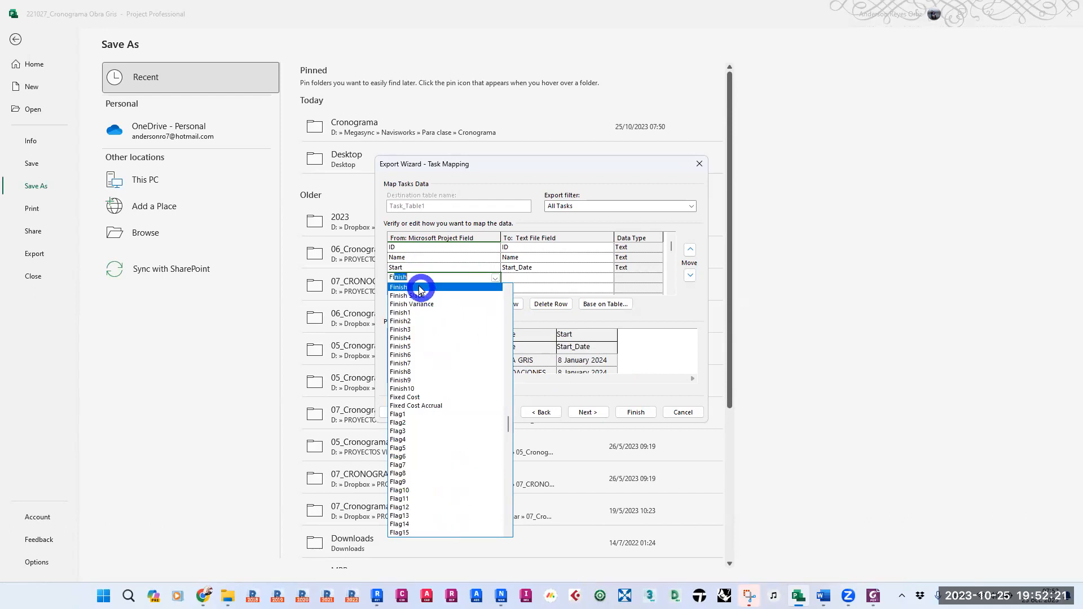
left_click(418, 286)
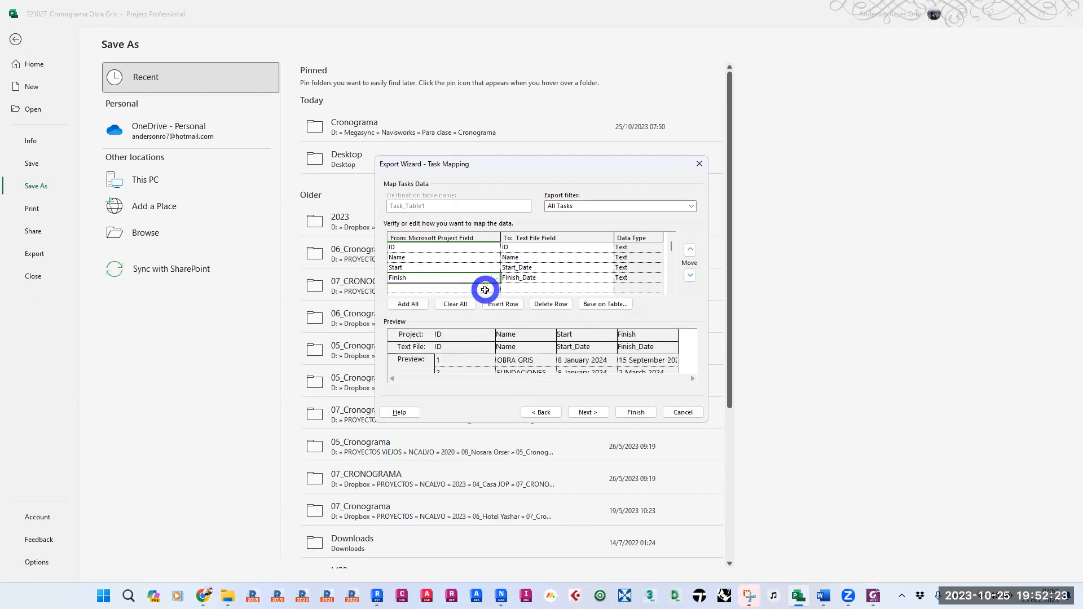
Review the mapped fields and finish the CSV export without saving the map
left_click(672, 257)
left_click(672, 237)
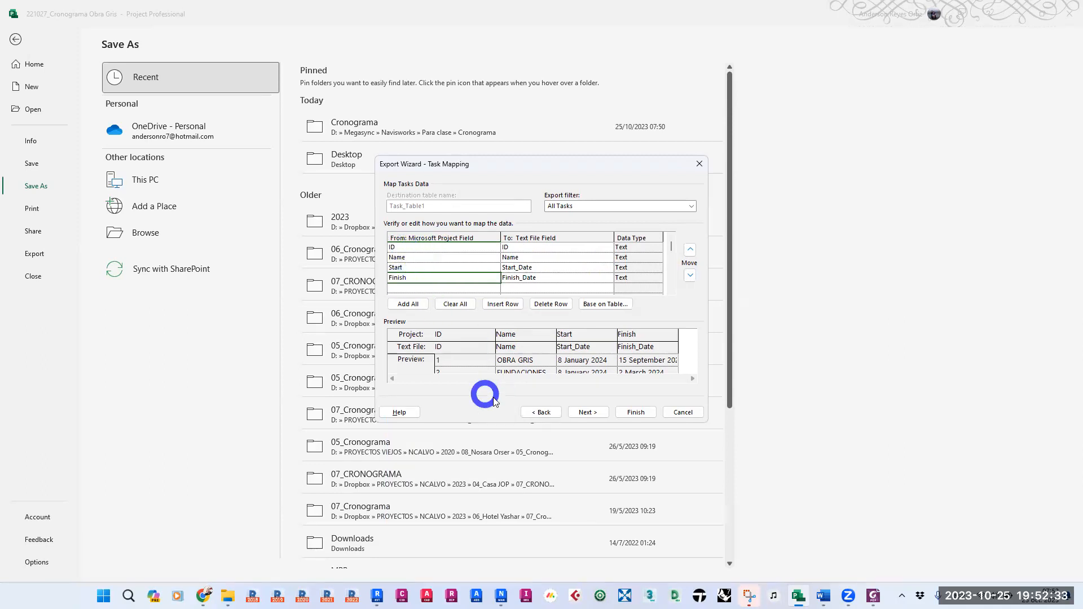
left_click(590, 411)
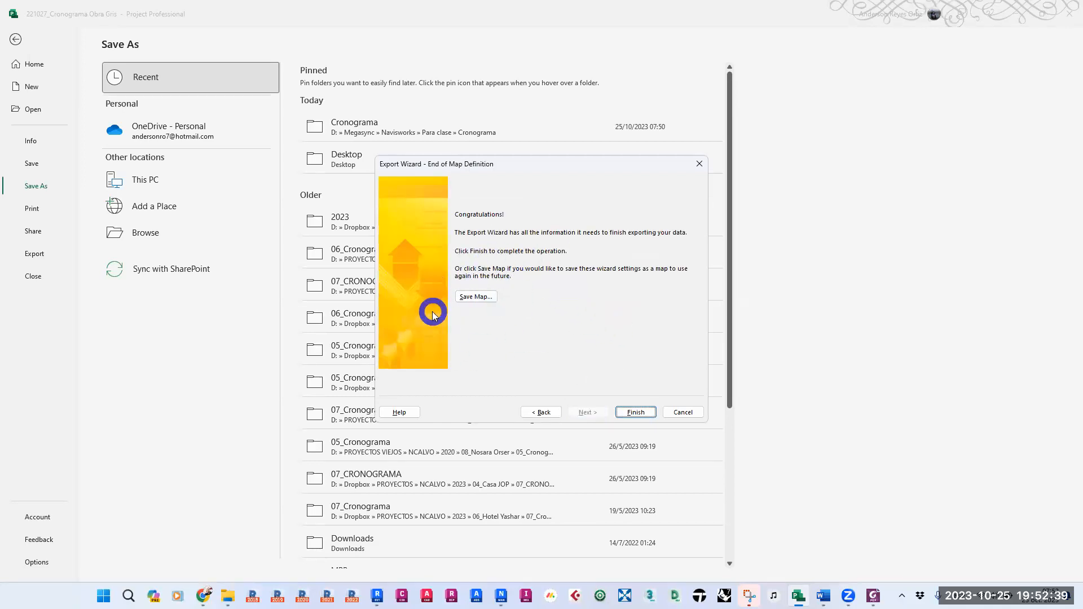
left_click(636, 412)
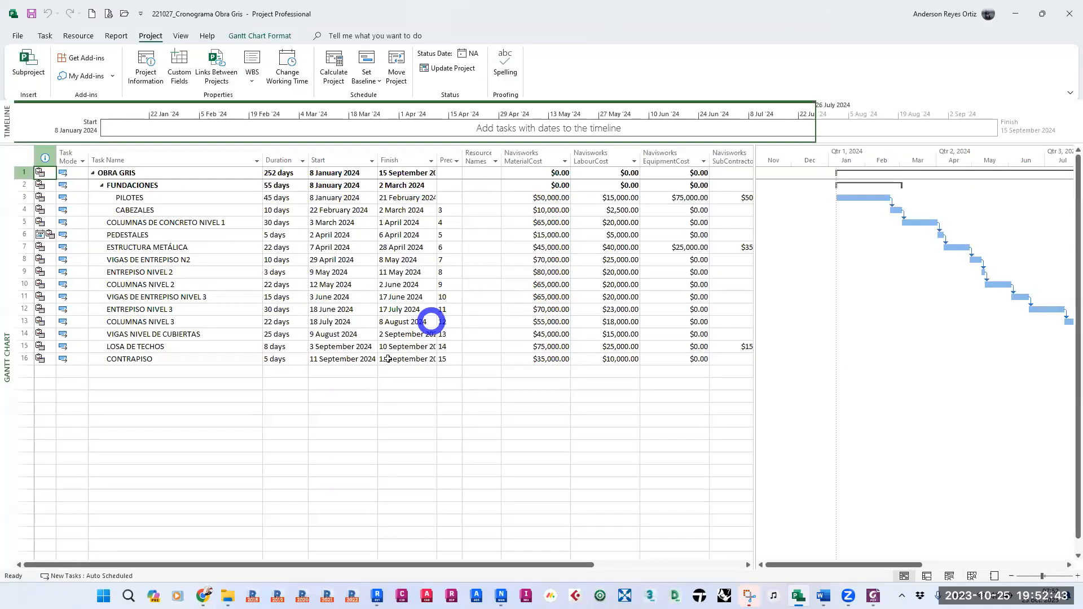
Minimize Project and open the exported 221027_Cronograma Obra Gris_EJEMPLO CSV file from the Desktop in Notepad
left_click(282, 384)
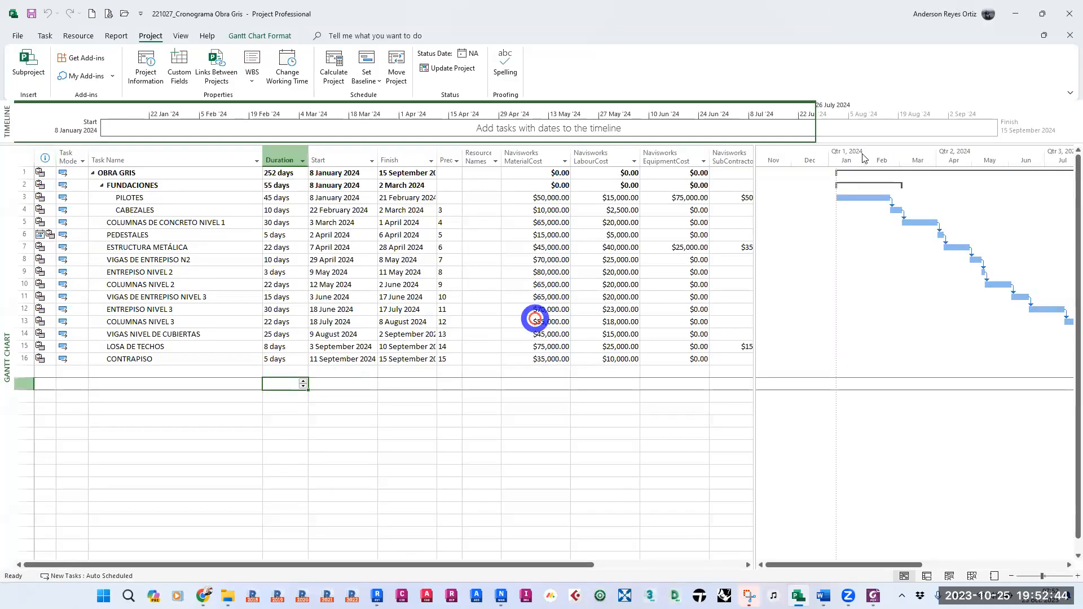
left_click(1015, 13)
left_click(30, 250)
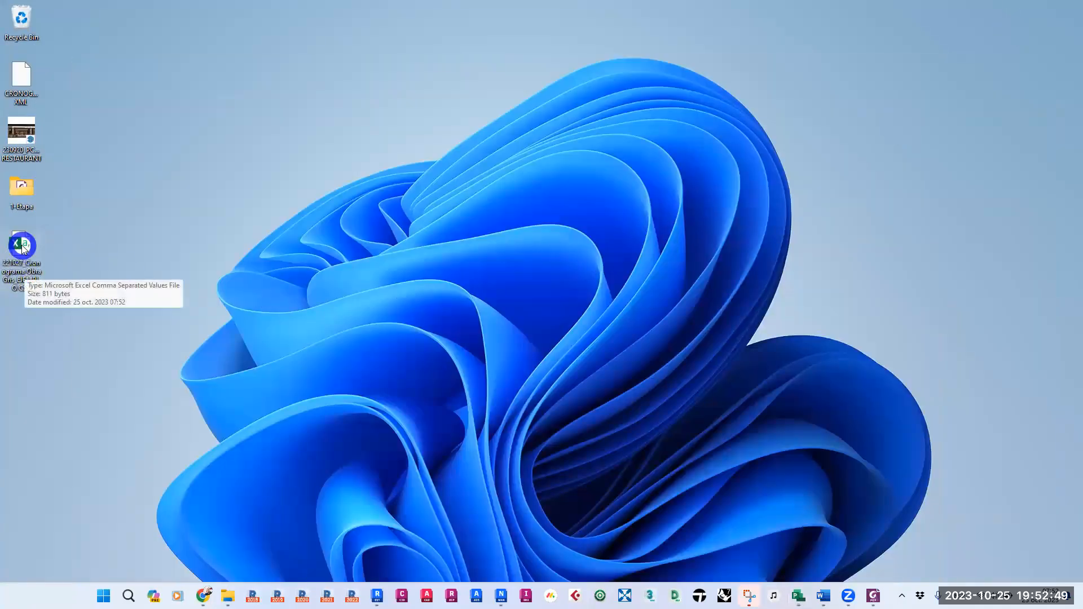
right_click(22, 248)
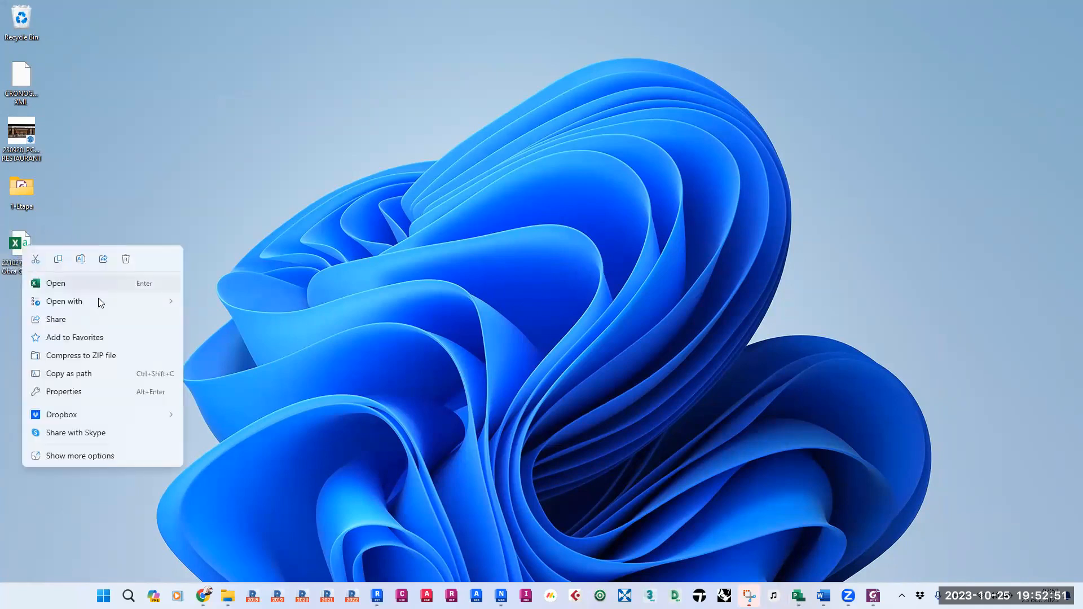
mouse_move(101, 299)
left_click(210, 303)
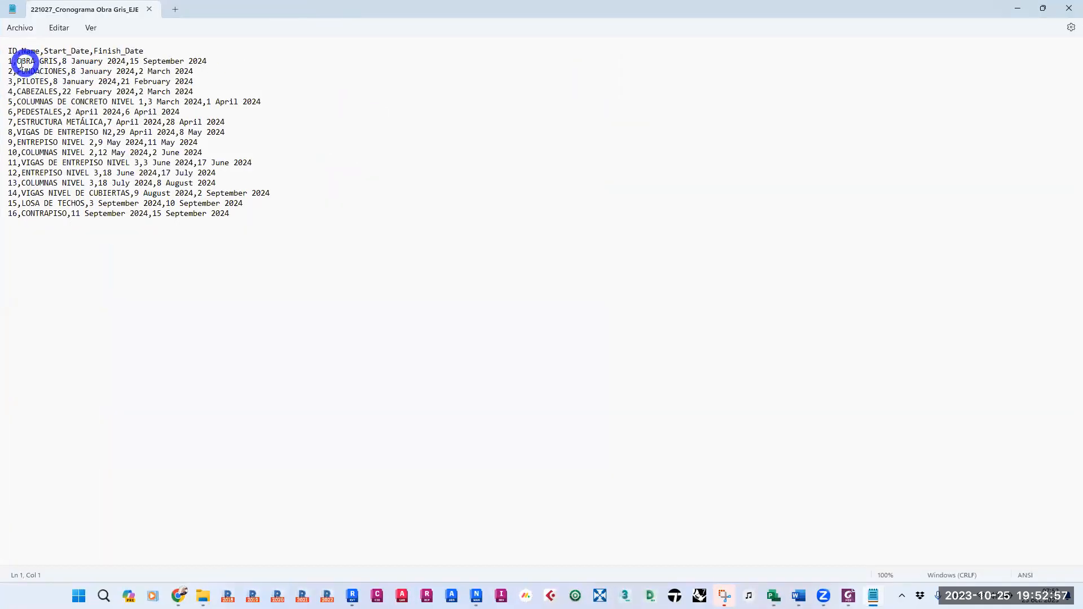
Check the commas separating ID, name, start date and finish date in the OBRA GRIS row, and close the text file
left_click(17, 62)
left_click(63, 61)
left_click(127, 61)
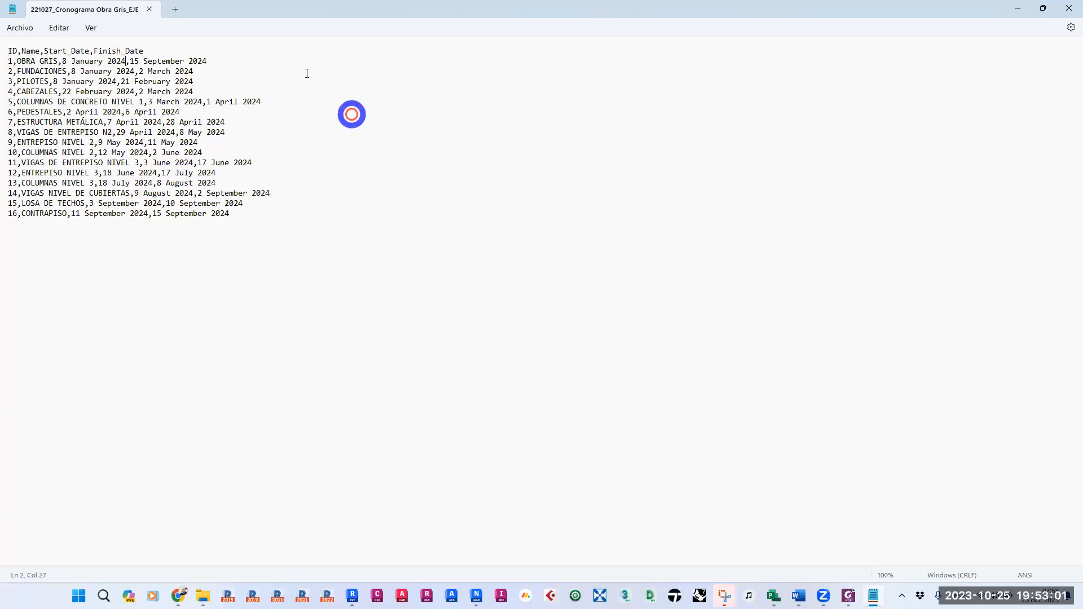
left_click(1067, 7)
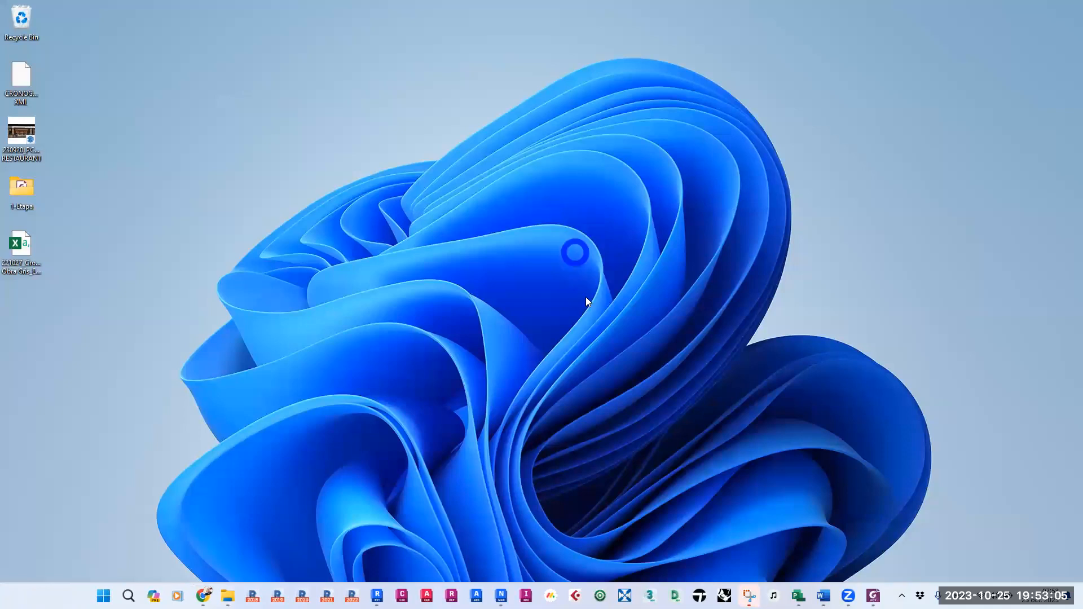
Switch to Navisworks and add a CSV Import data source in TimeLiner from the exported Desktop file 221027_Cronograma Obra Gris_EJEMPLO CSV
left_click(496, 595)
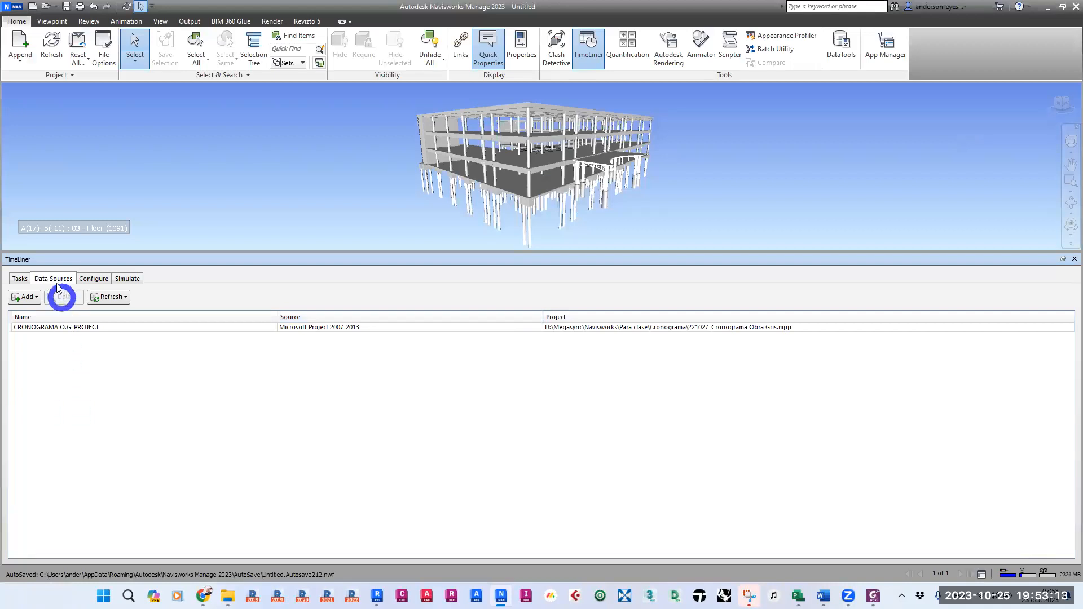
left_click(36, 299)
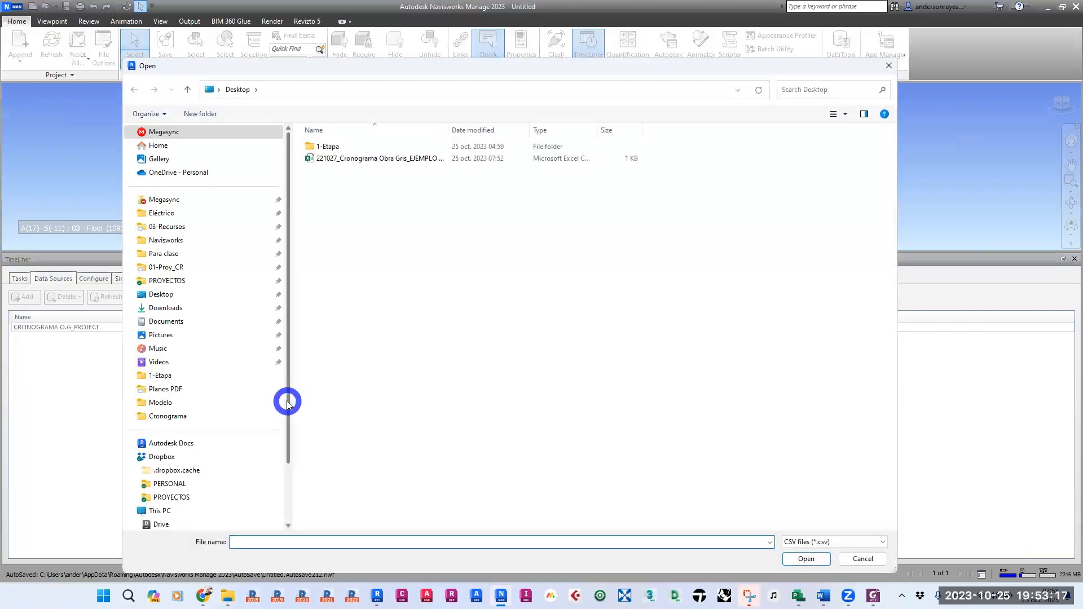
double_click(339, 160)
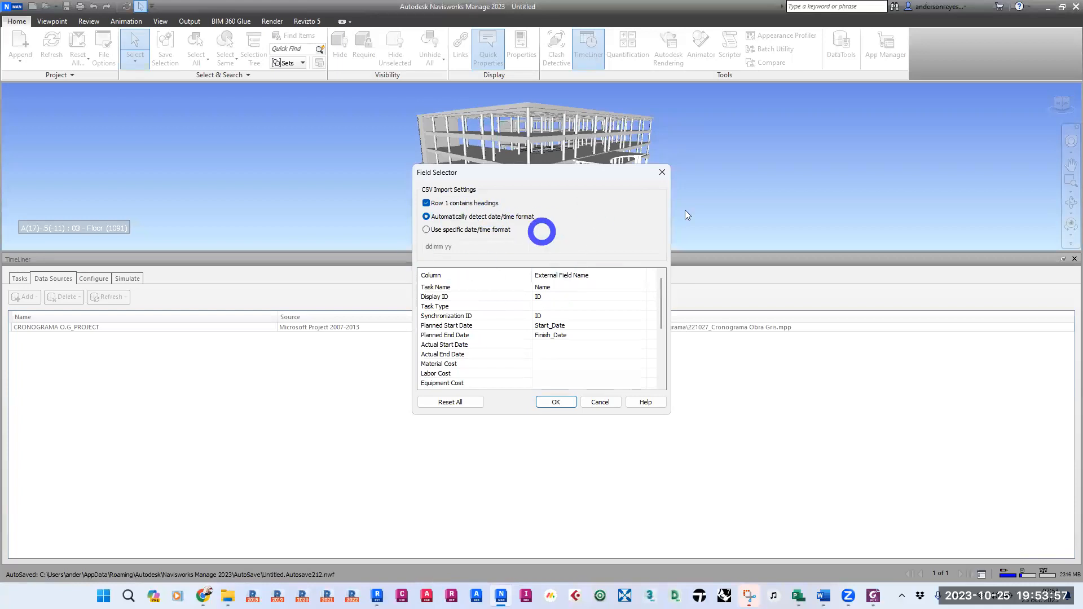
Map the CSV import's Task Name to Name, and both Display ID and Synchronization ID to ID
left_click(608, 288)
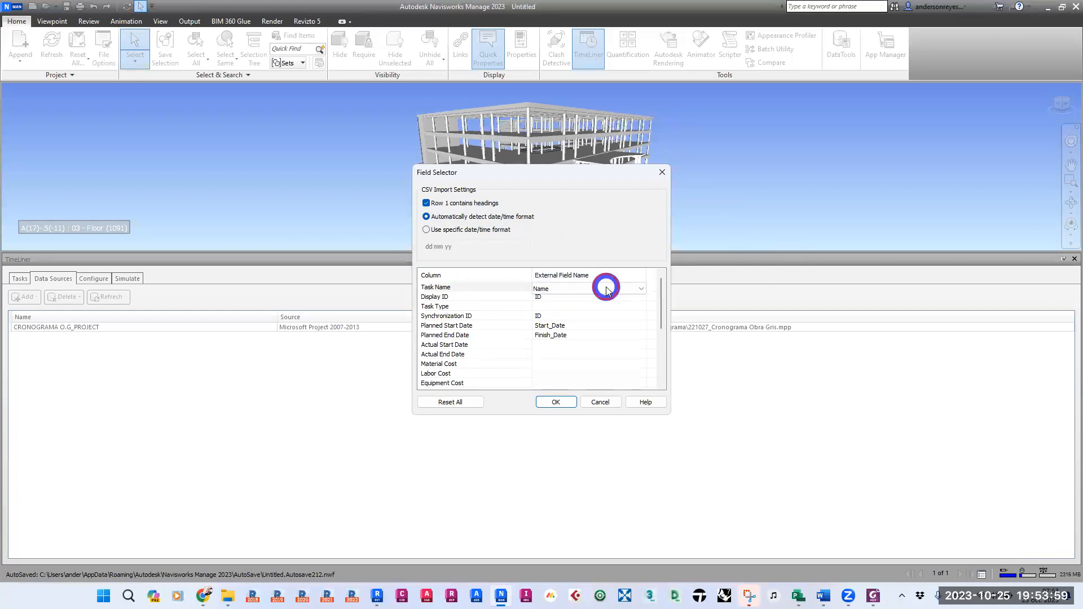
left_click(610, 290)
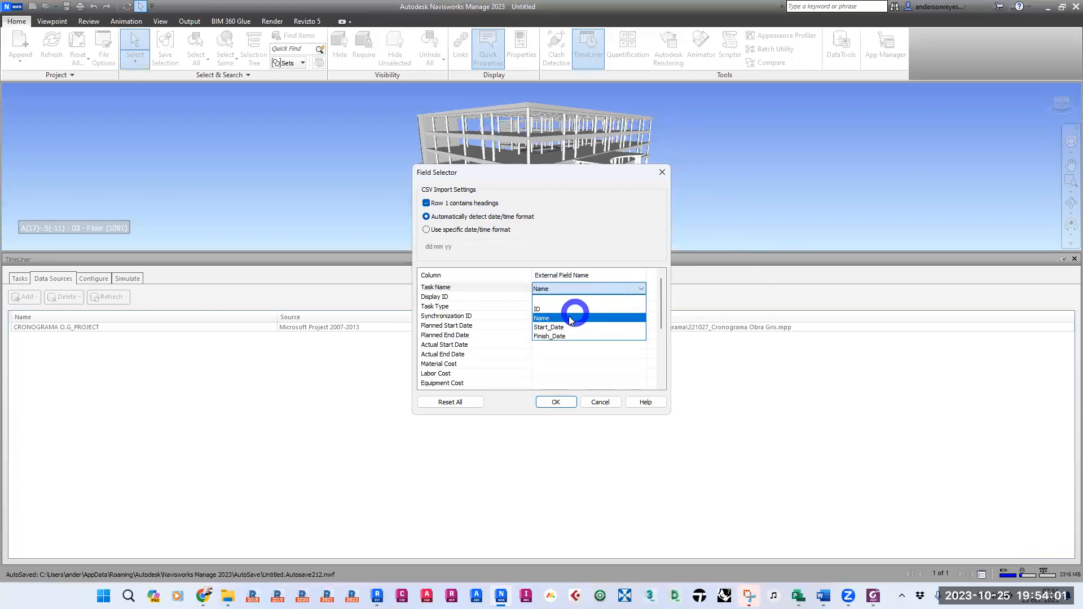
left_click(566, 320)
left_click(597, 298)
left_click(596, 299)
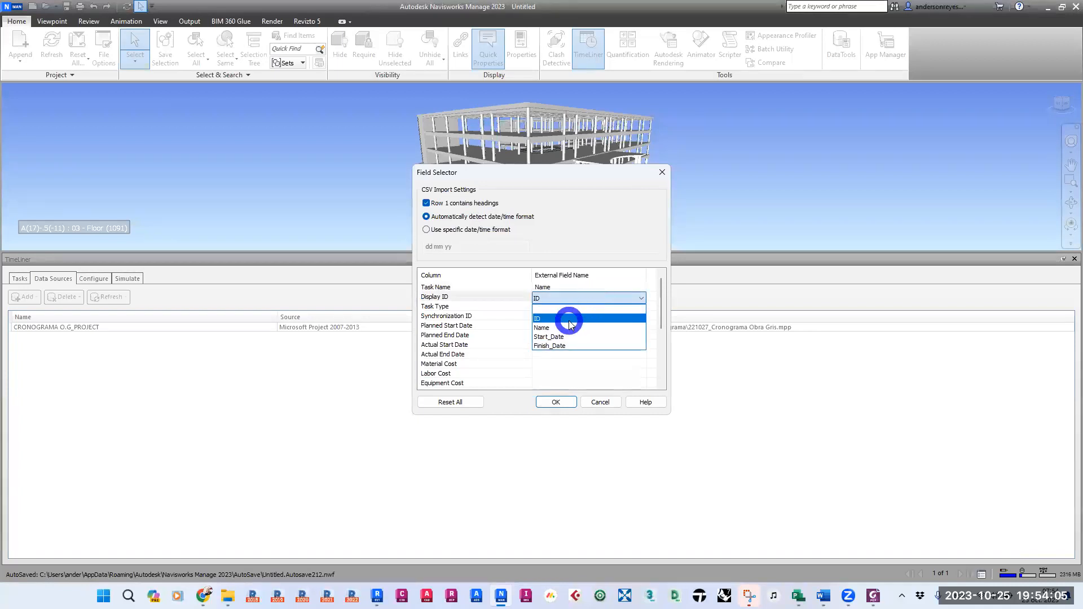
left_click(566, 319)
left_click(588, 317)
left_click(588, 318)
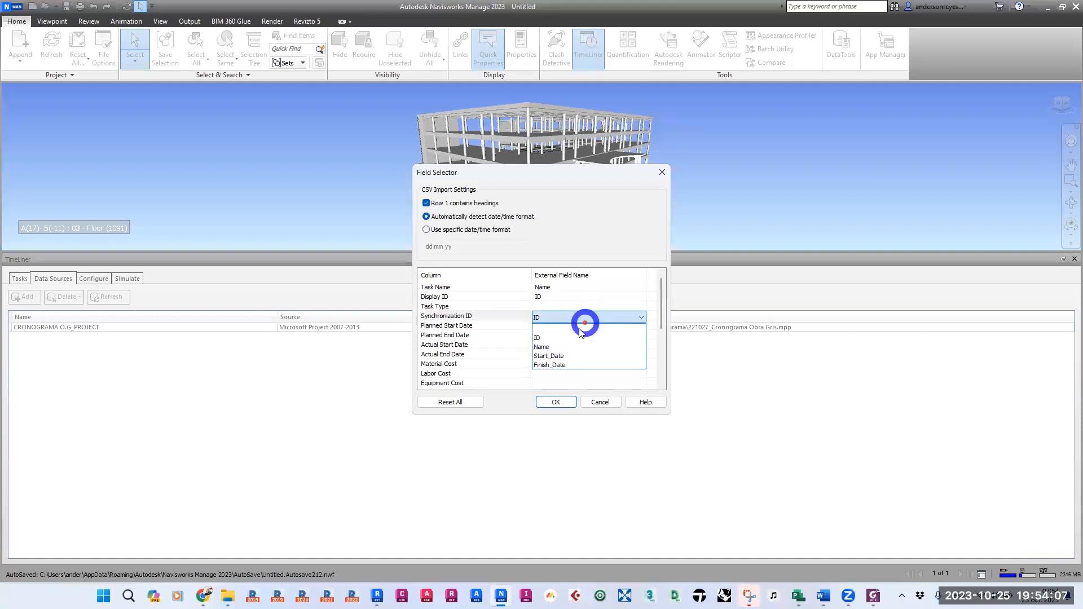
left_click(604, 333)
Map Planned Start Date to Start_Date and Planned End Date to Finish_Date, and accept the field mapping
left_click(601, 326)
left_click(601, 327)
left_click(563, 364)
left_click(596, 337)
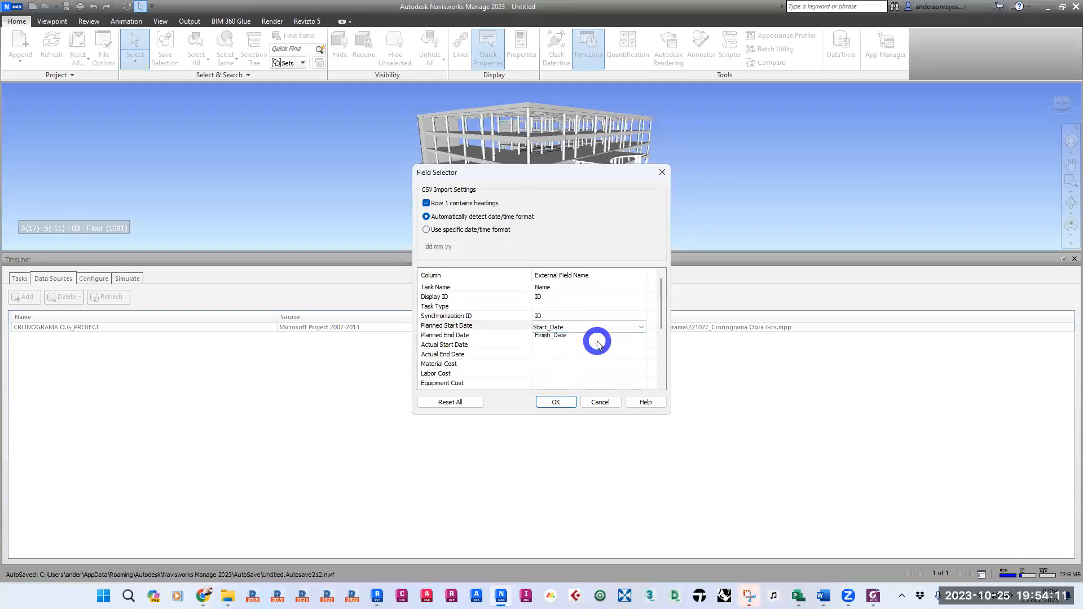
left_click(597, 339)
left_click(609, 373)
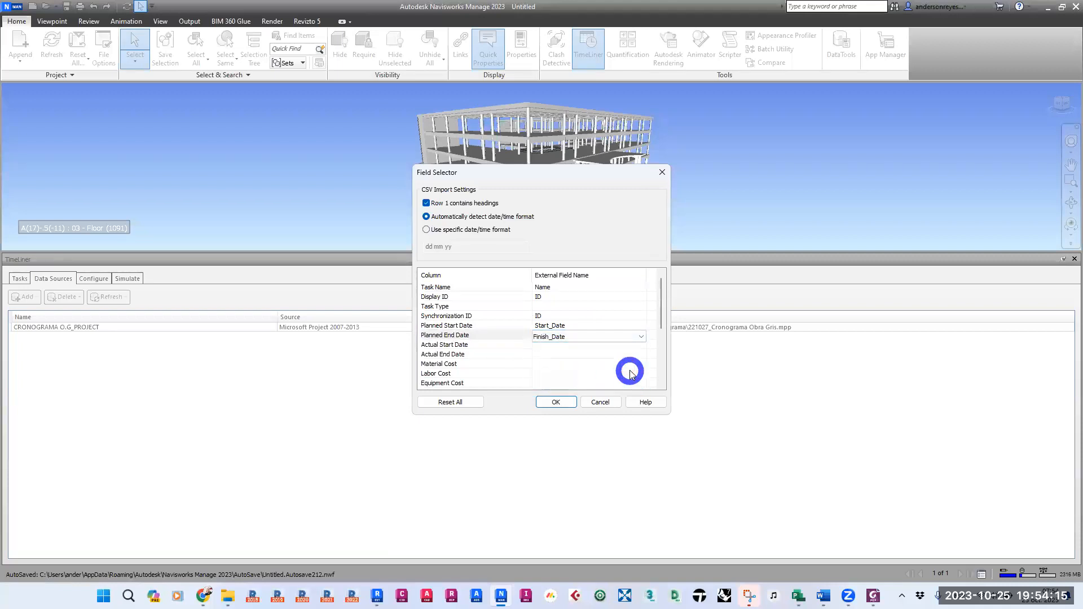
left_click(556, 402)
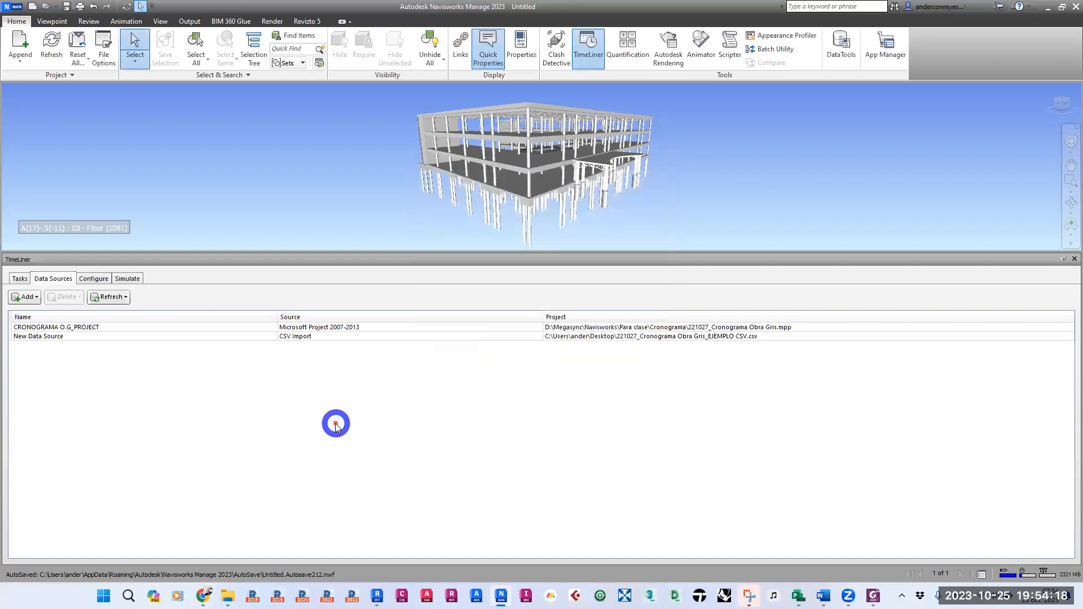
Rename the new CSV data source as CRONOGRAMA O.G_CSV
double_click(121, 337)
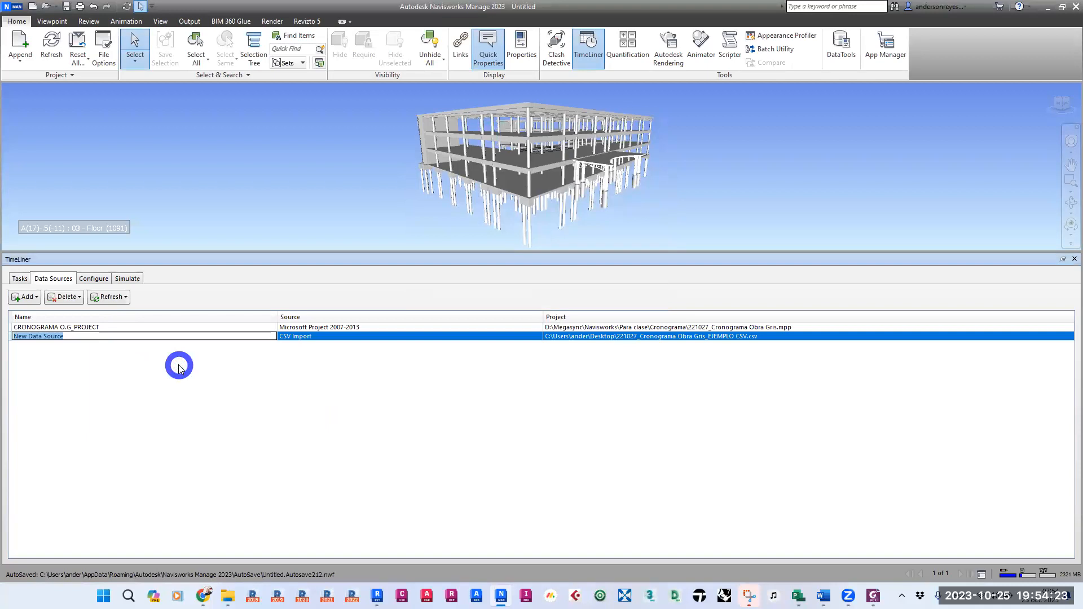
type("CRONOGRAMA O.G_CSV")
key("Up")
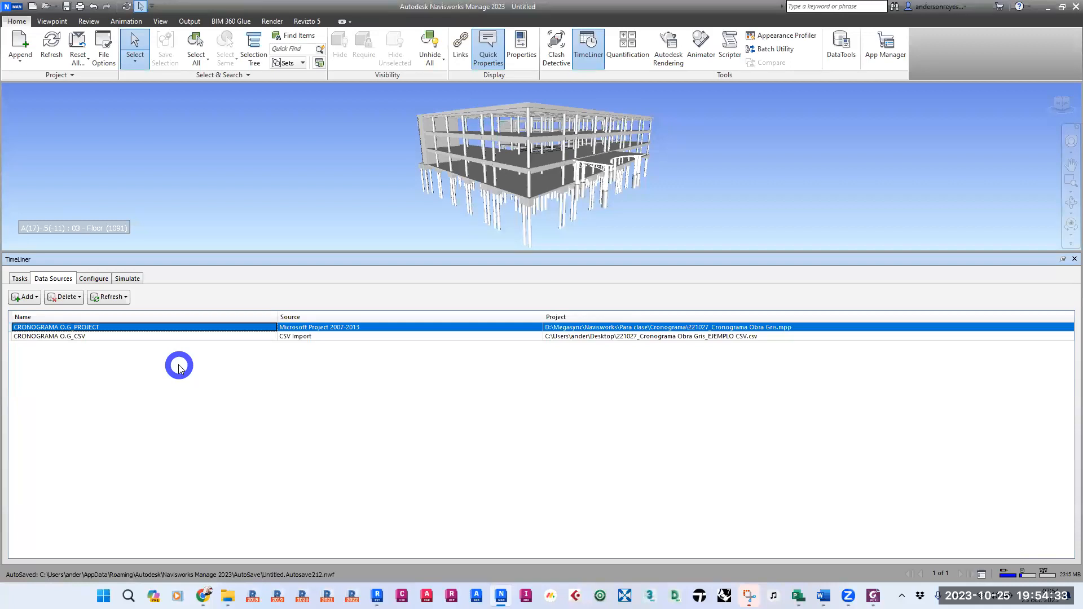
Rebuild the task hierarchy from the CRONOGRAMA O.G_CSV data source and show the task list
left_click(69, 336)
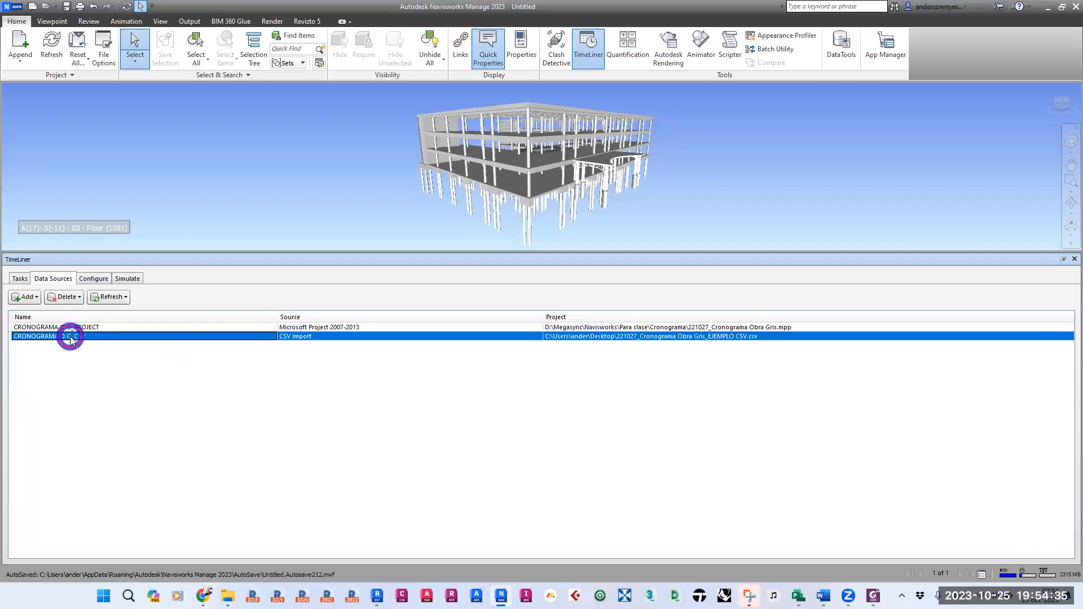
right_click(70, 339)
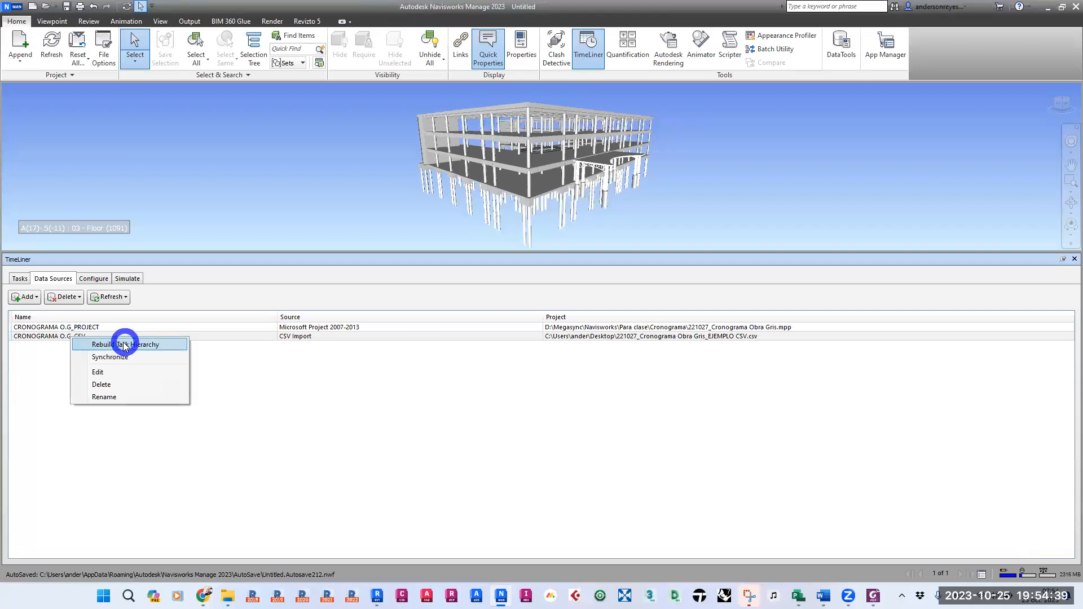
left_click(331, 405)
left_click(19, 279)
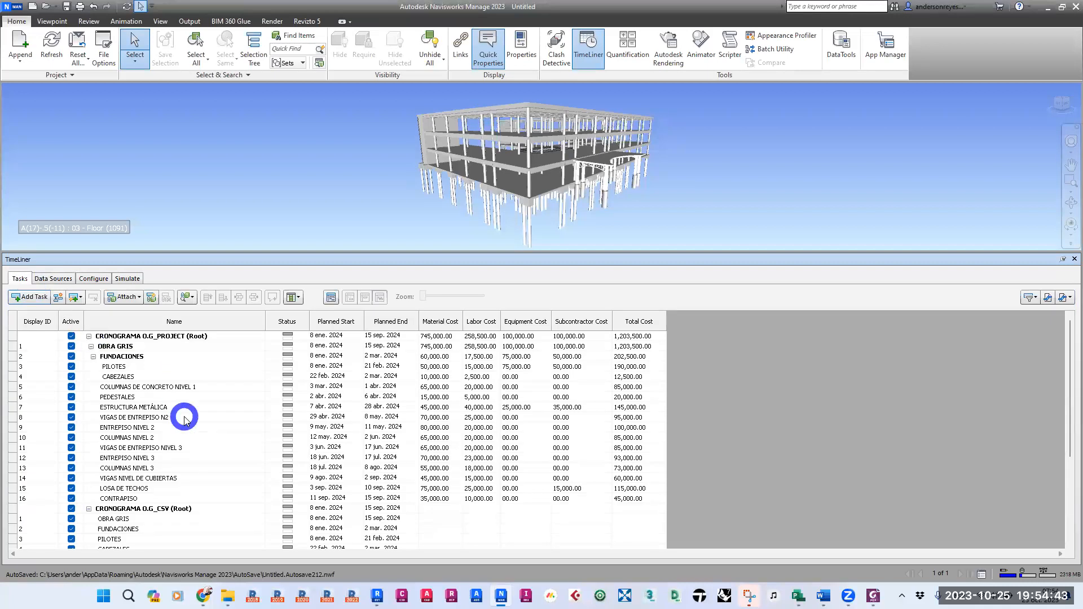
Collapse the CRONOGRAMA O.G_PROJECT root and examine the names, hierarchy and dates of the imported CSV tasks
left_click(184, 418)
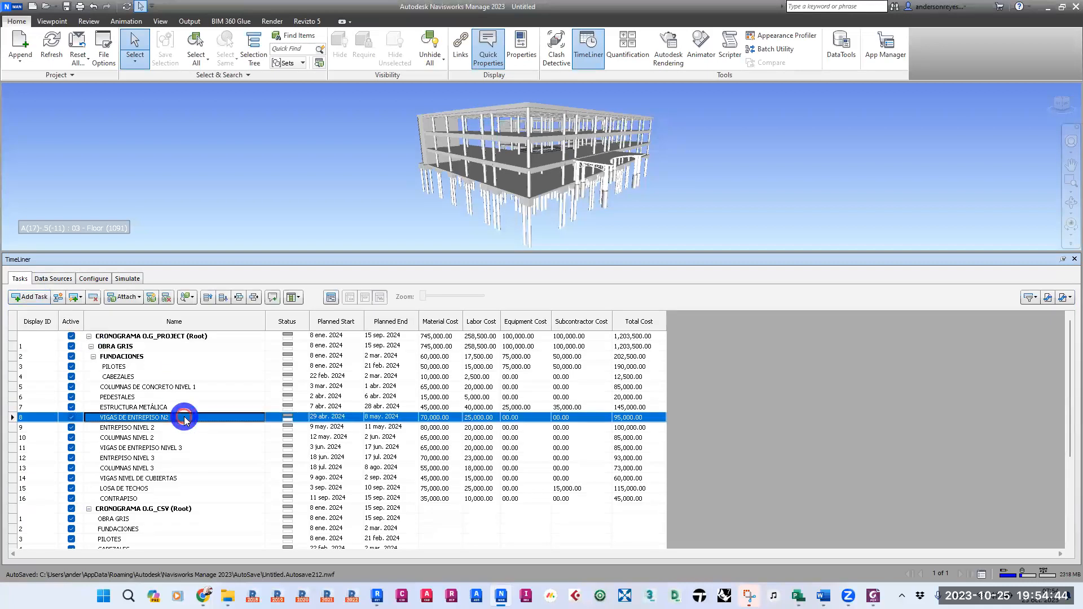
left_click(88, 336)
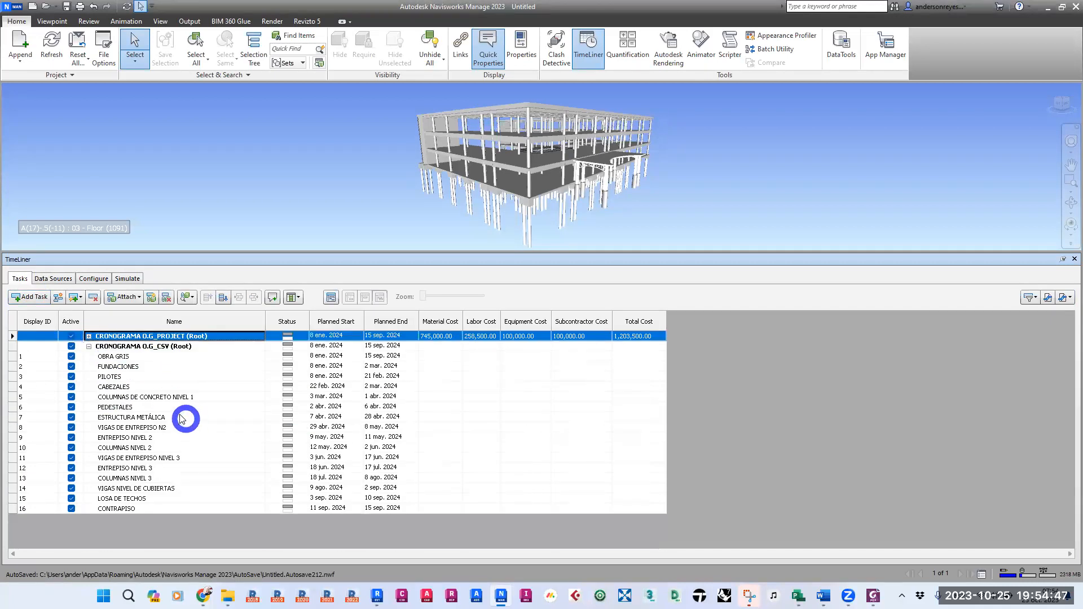
left_click(89, 347)
left_click(89, 347)
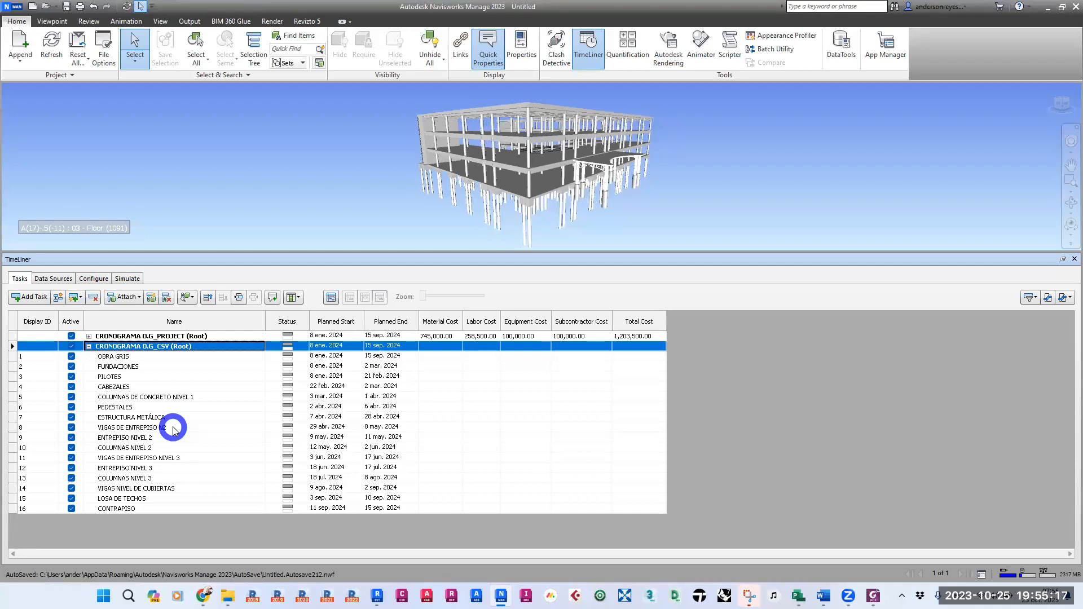
left_click(53, 279)
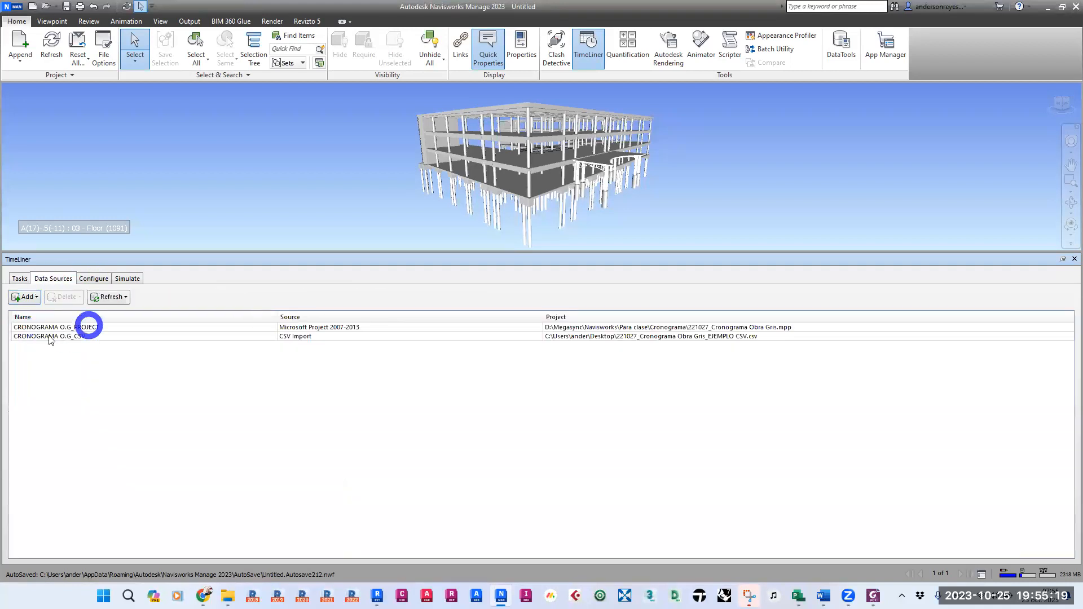
left_click(19, 279)
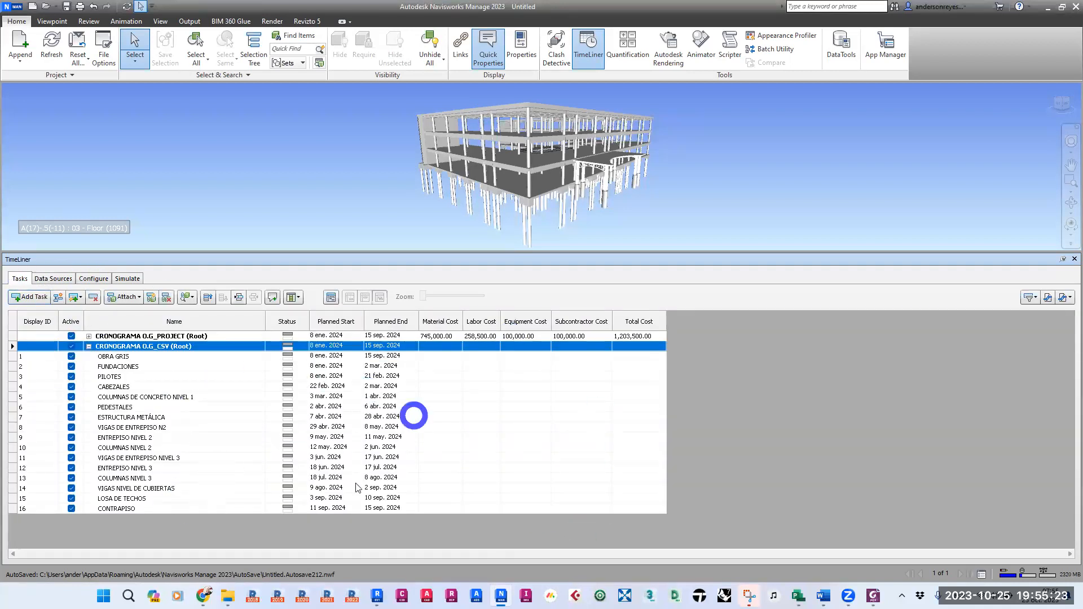
left_click(802, 468)
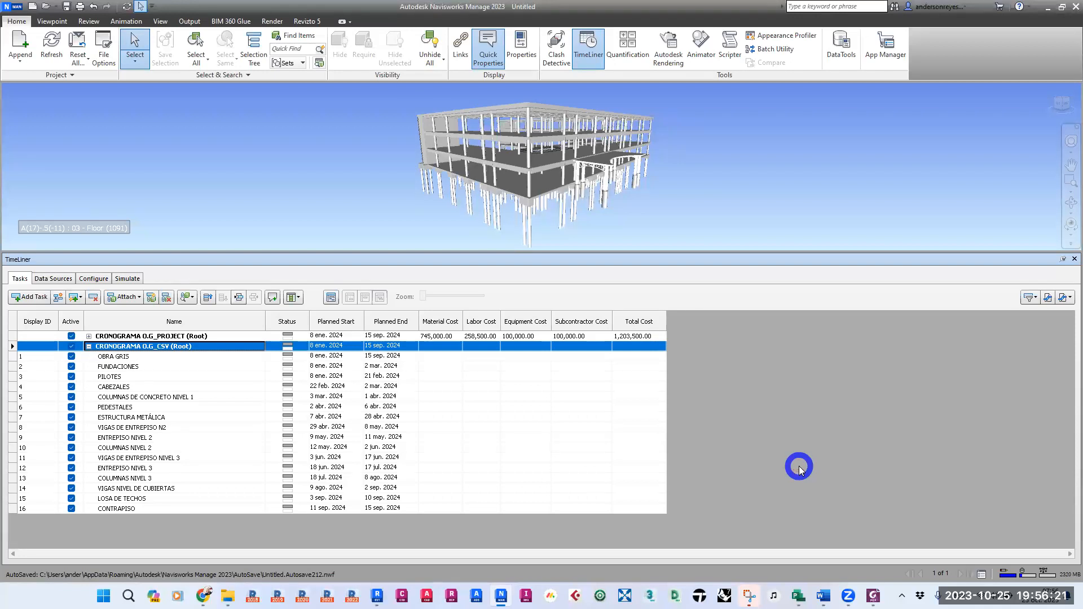
Switch to Foxit PhantomPDF to check the upcoming topics in the course calendar, and return to Navisworks
left_click(873, 596)
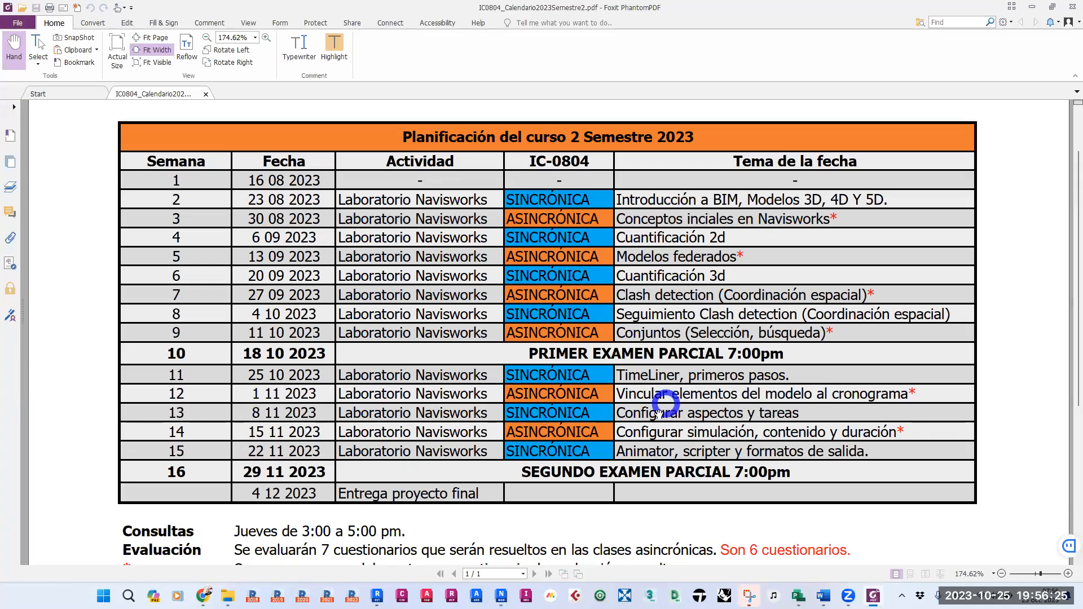
left_click(1032, 7)
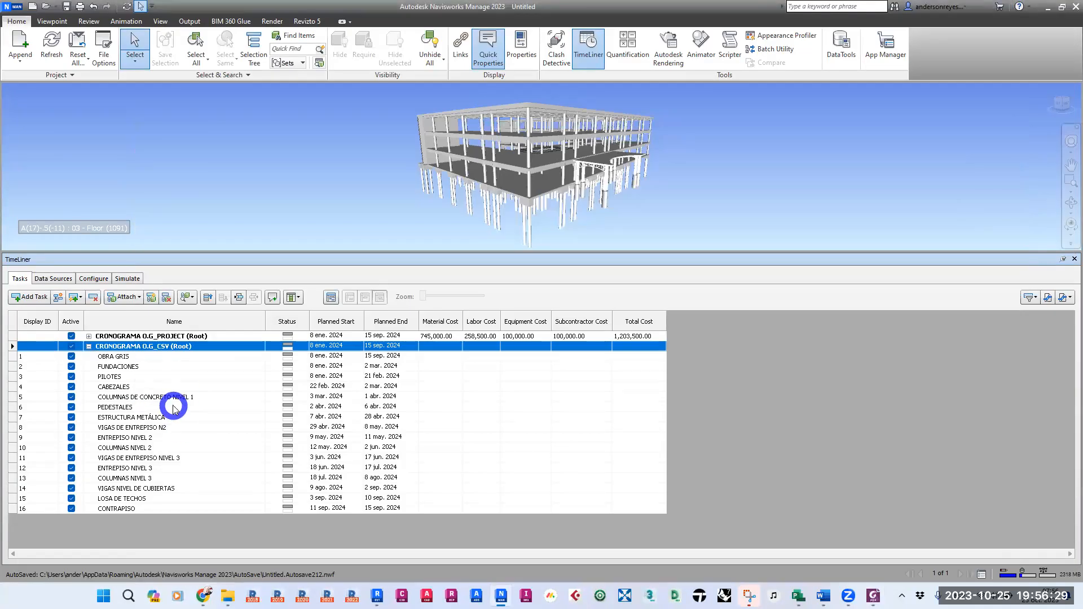
left_click(266, 164)
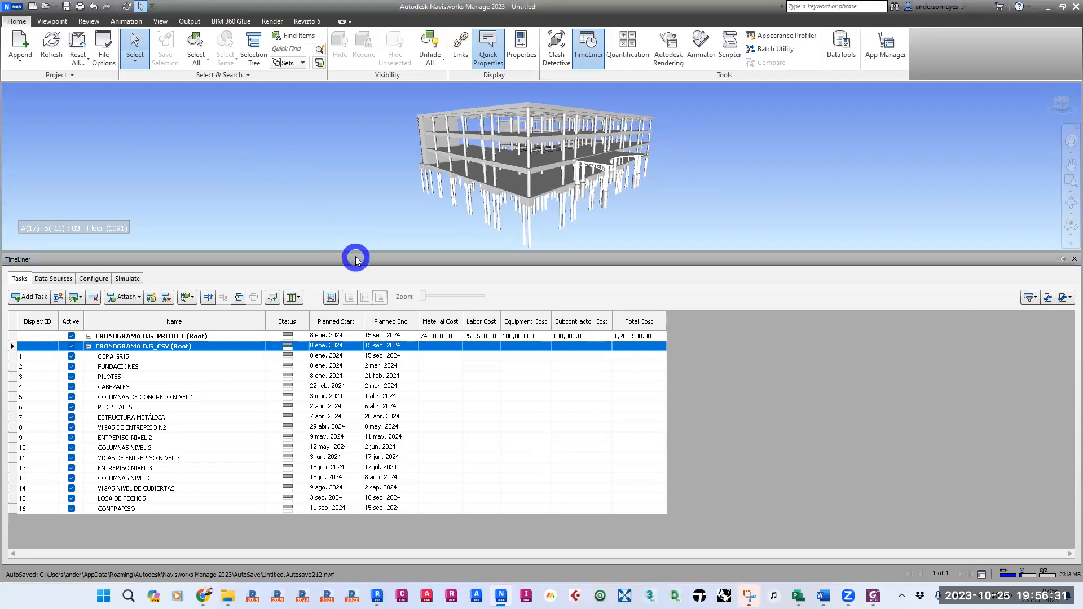
Enlarge the model view above TimeLiner and collapse the CRONOGRAMA O.G_CSV root task
left_click_drag(352, 251, 353, 297)
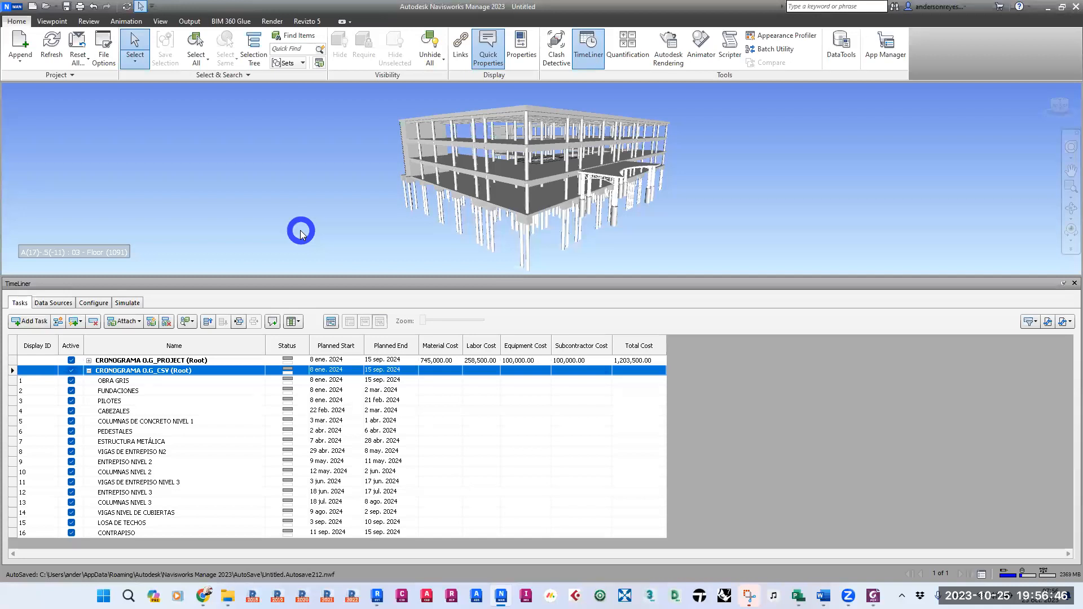
left_click(89, 370)
left_click(222, 208)
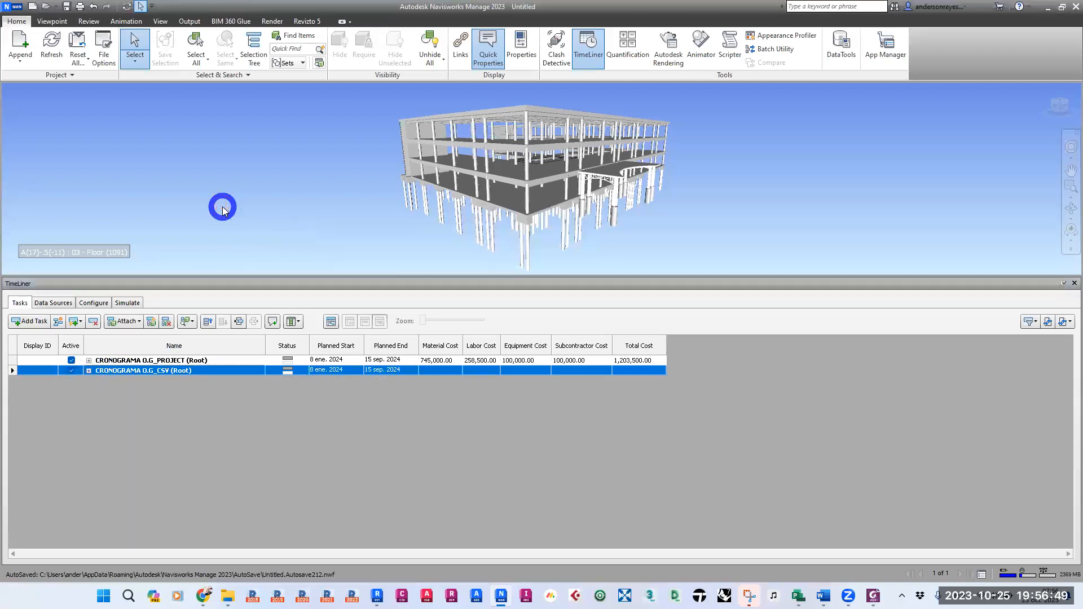